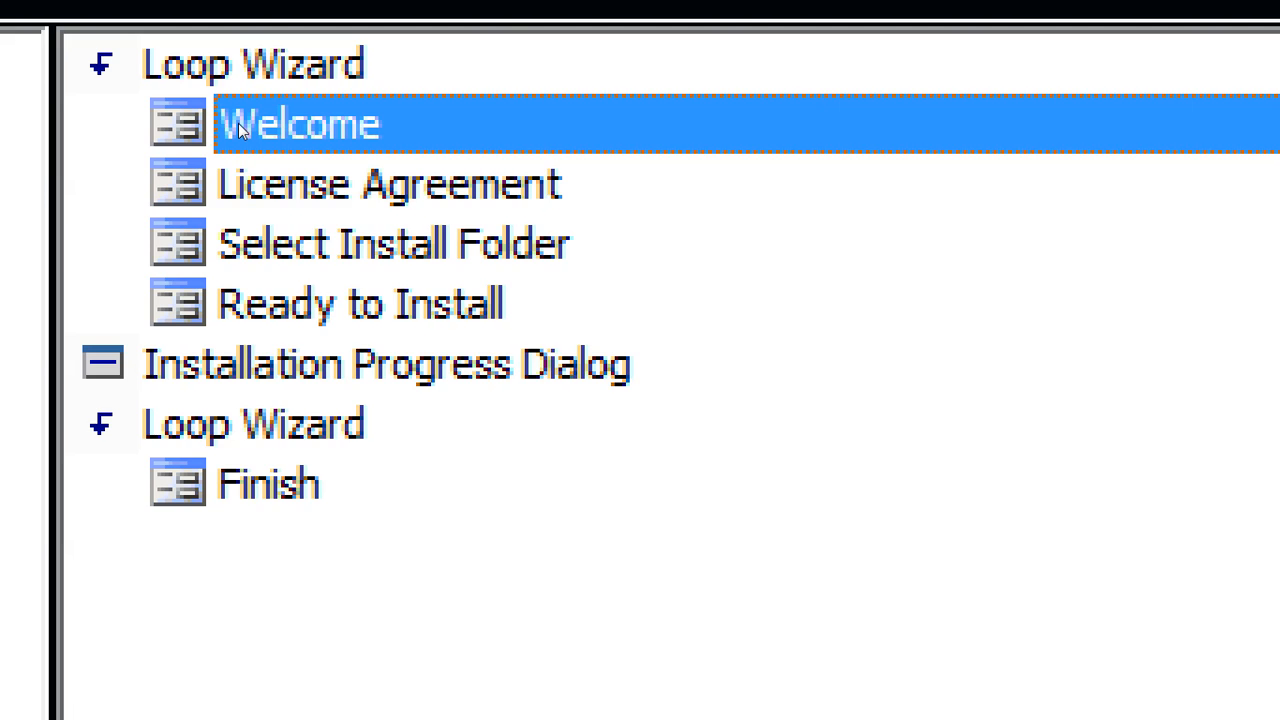
Select License Agreement in the Loop Wizard dialog sequence as the insertion point
{"action": "key", "text": "Down"}
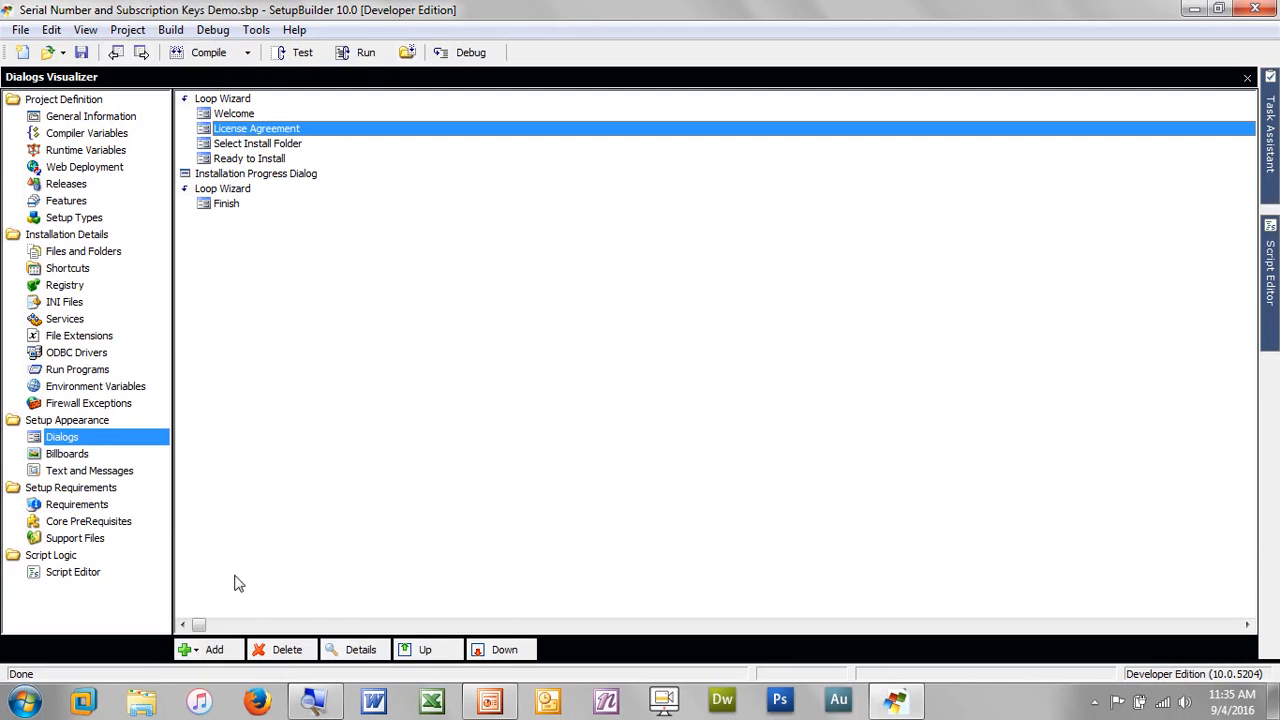
Add a User Info wizard dialog after License Agreement through Define Wizard Dialog
{"action": "left_click", "coordinate": [210, 655]}
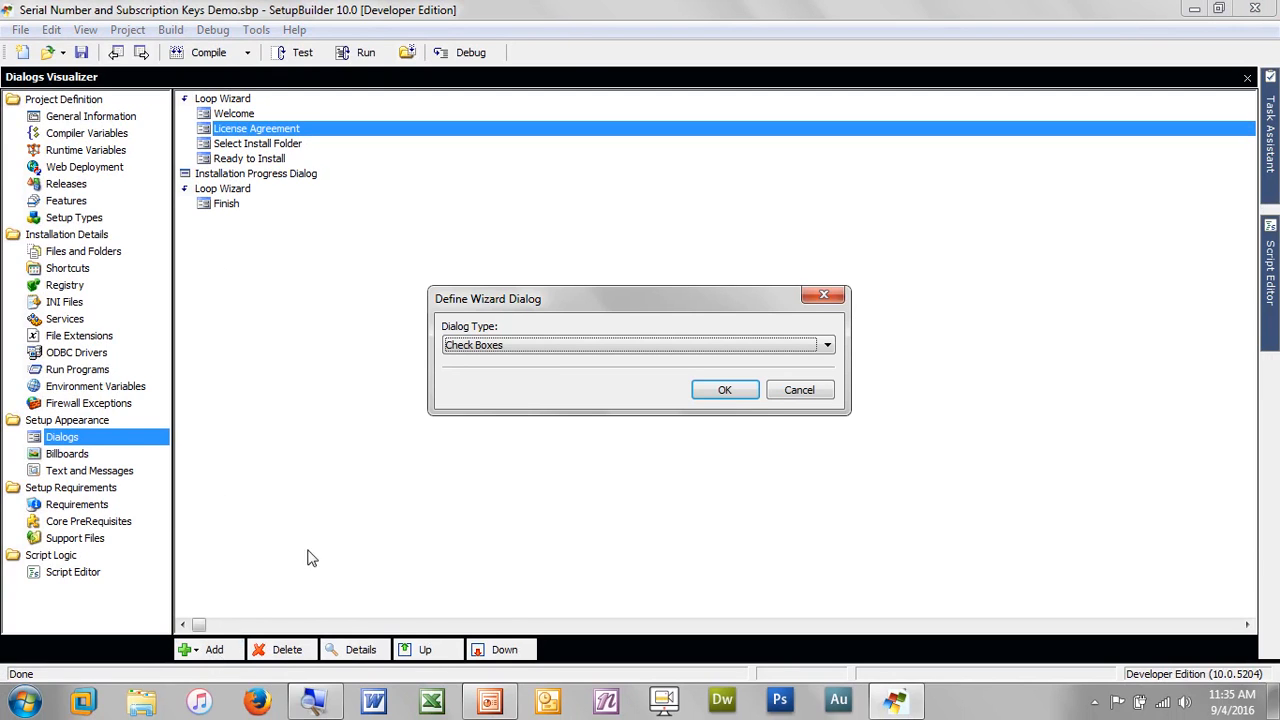
{"action": "left_click", "coordinate": [608, 347]}
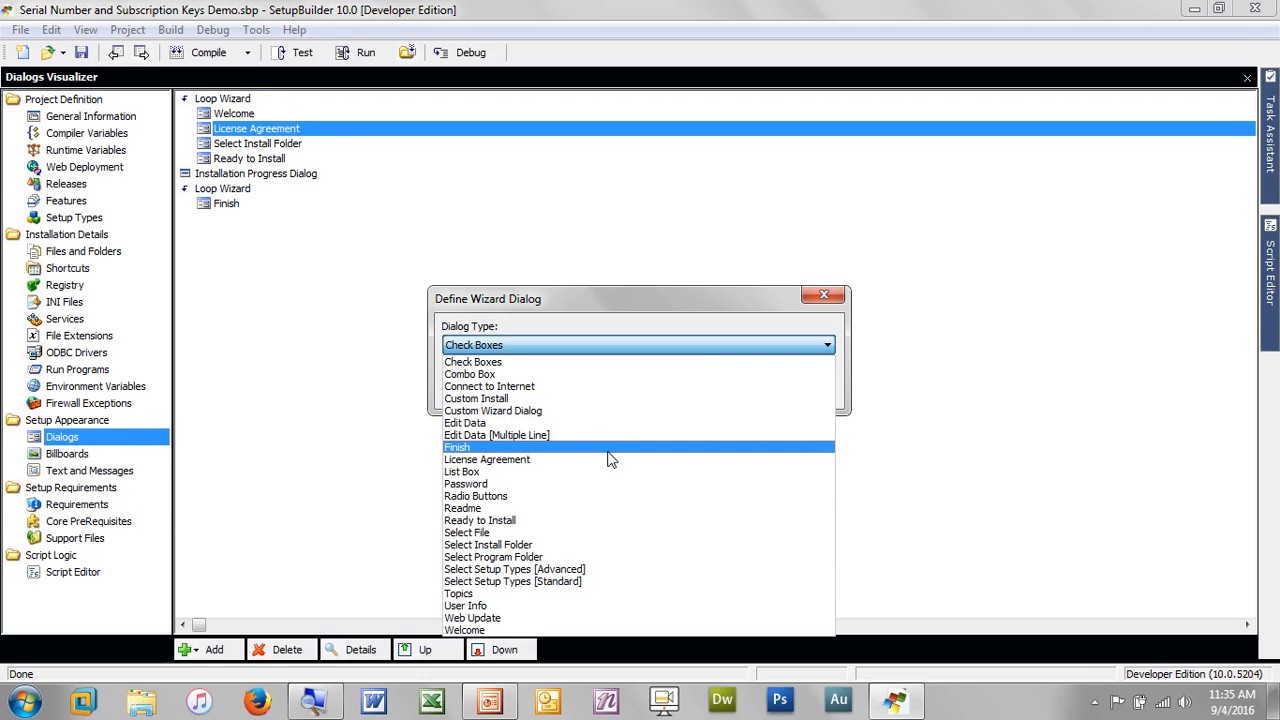
{"action": "key", "text": "u"}
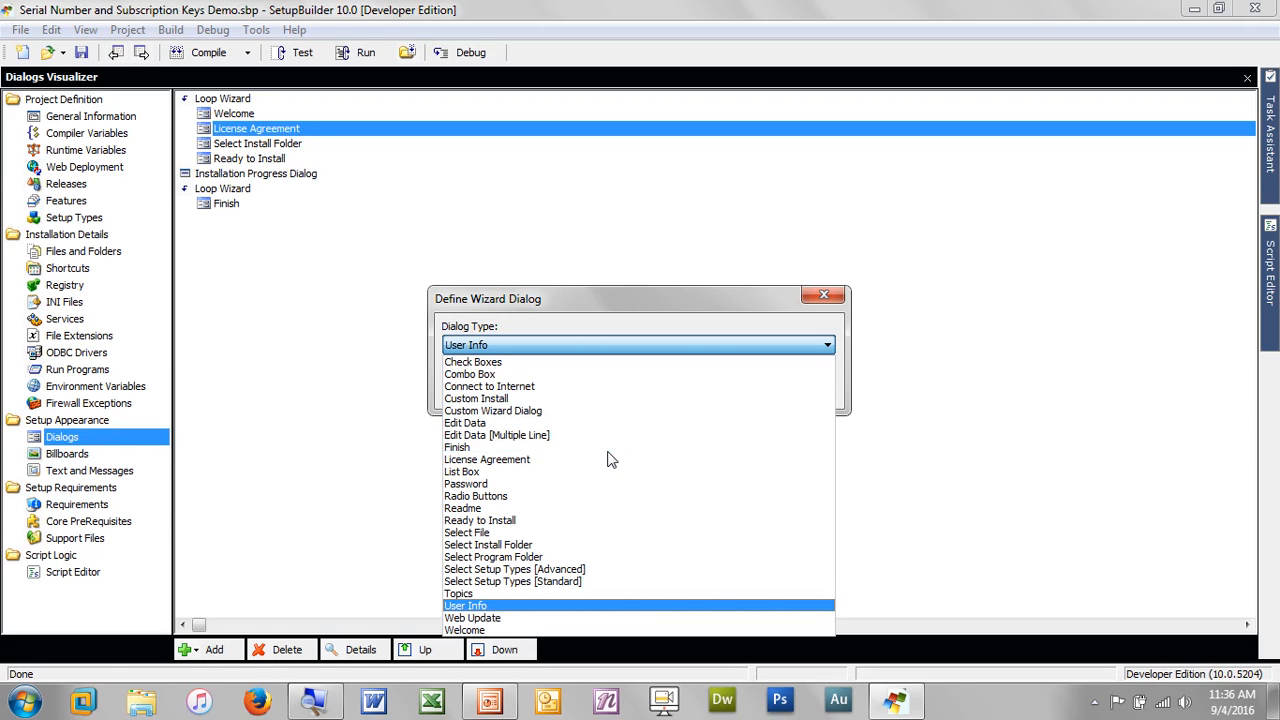
{"action": "key", "text": "Return"}
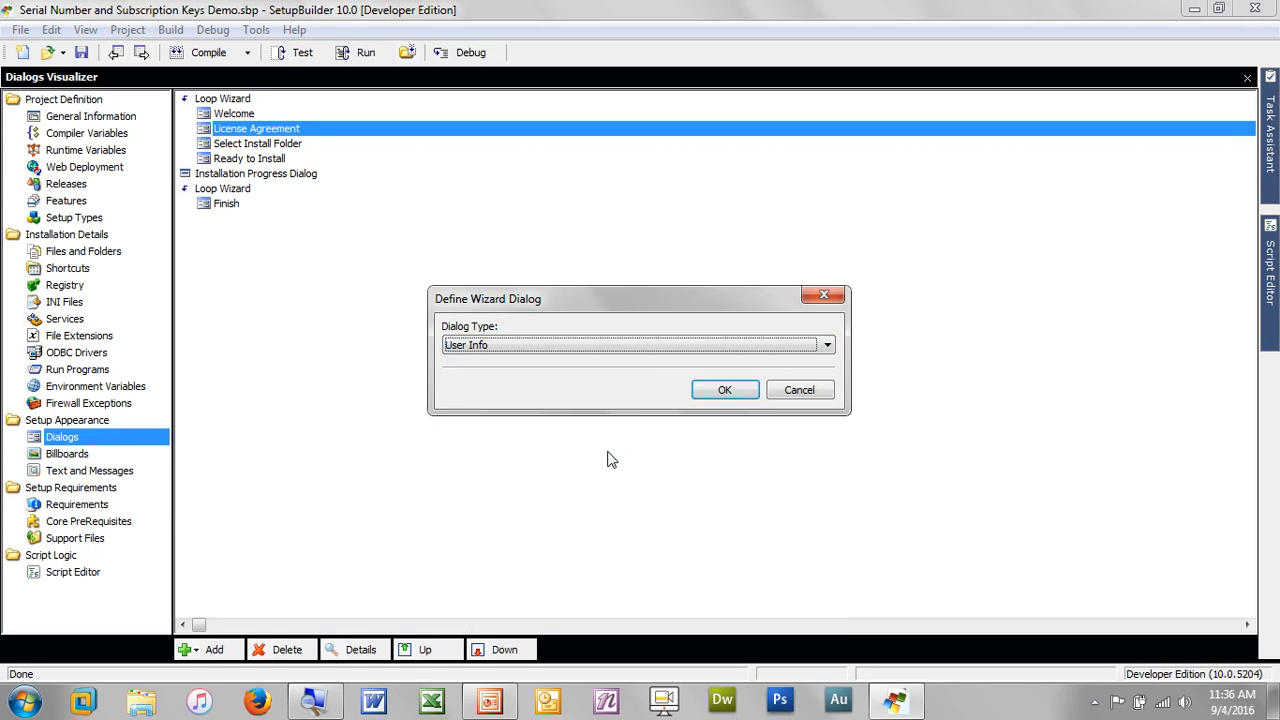
{"action": "left_click", "coordinate": [722, 390]}
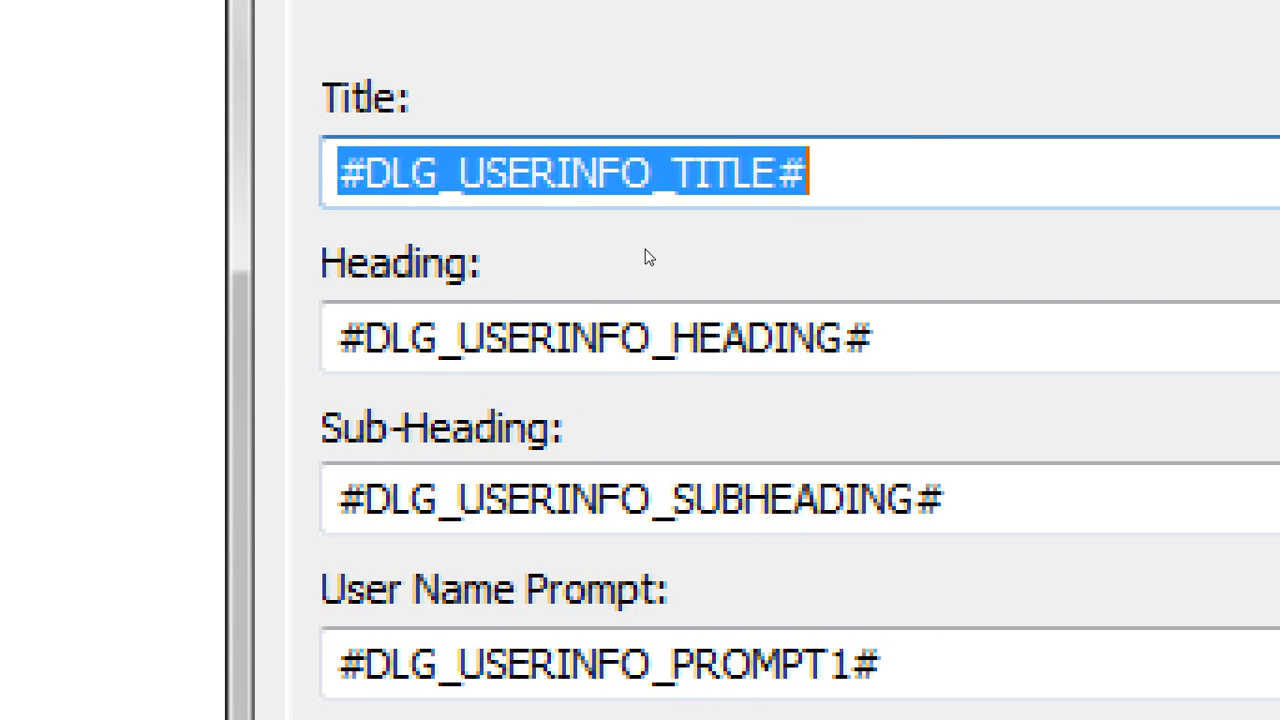
Set the User Info dialog title to 'Software Personalization', correcting earlier mistyped attempts
{"action": "type", "text": "Power"}
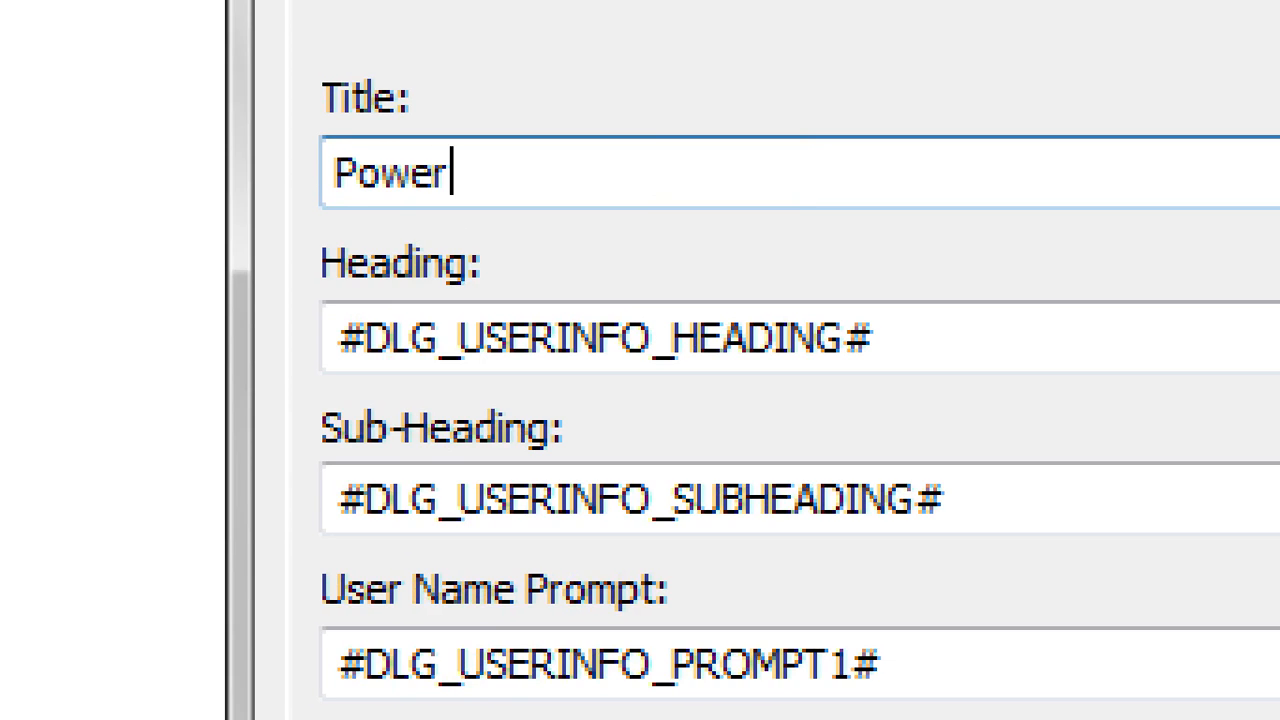
{"action": "key", "text": "BackSpace"}
{"action": "key", "text": "BackSpace"}
{"action": "key", "text": "BackSpace"}
{"action": "key", "text": "BackSpace"}
{"action": "key", "text": "BackSpace"}
{"action": "type", "text": "P"}
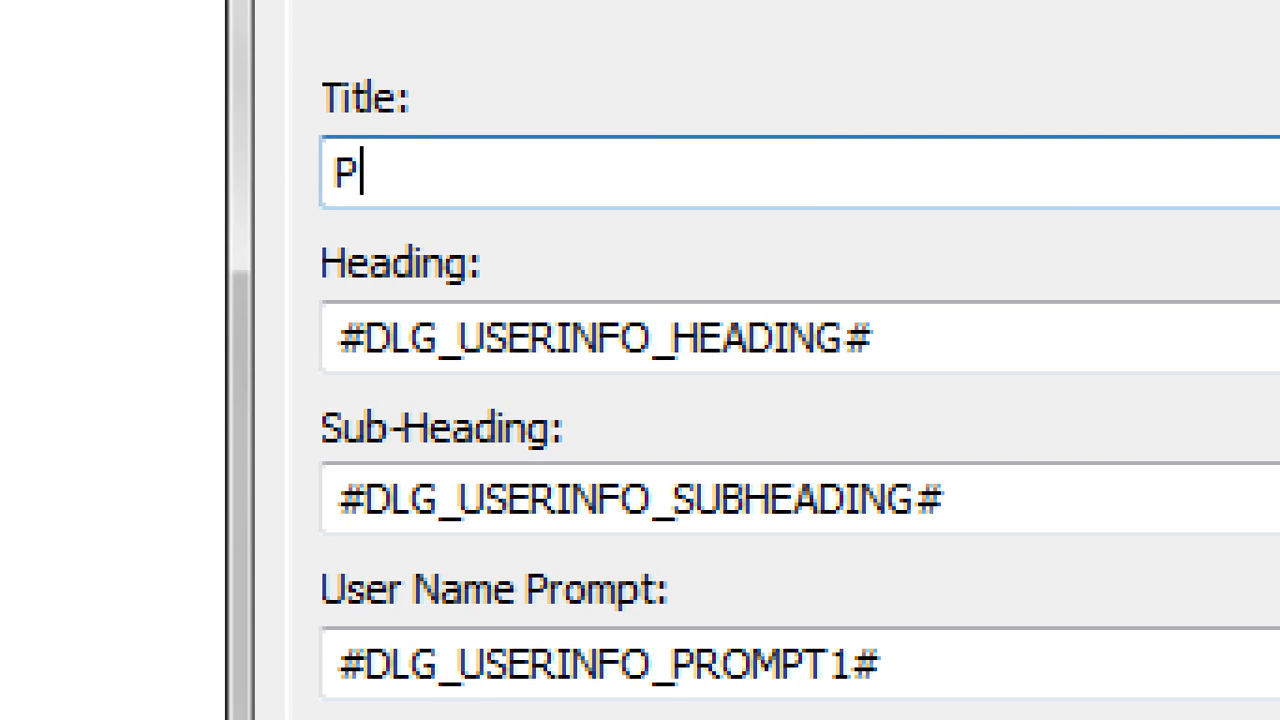
{"action": "type", "text": "w"}
{"action": "key", "text": "BackSpace"}
{"action": "type", "text": "ersonal"}
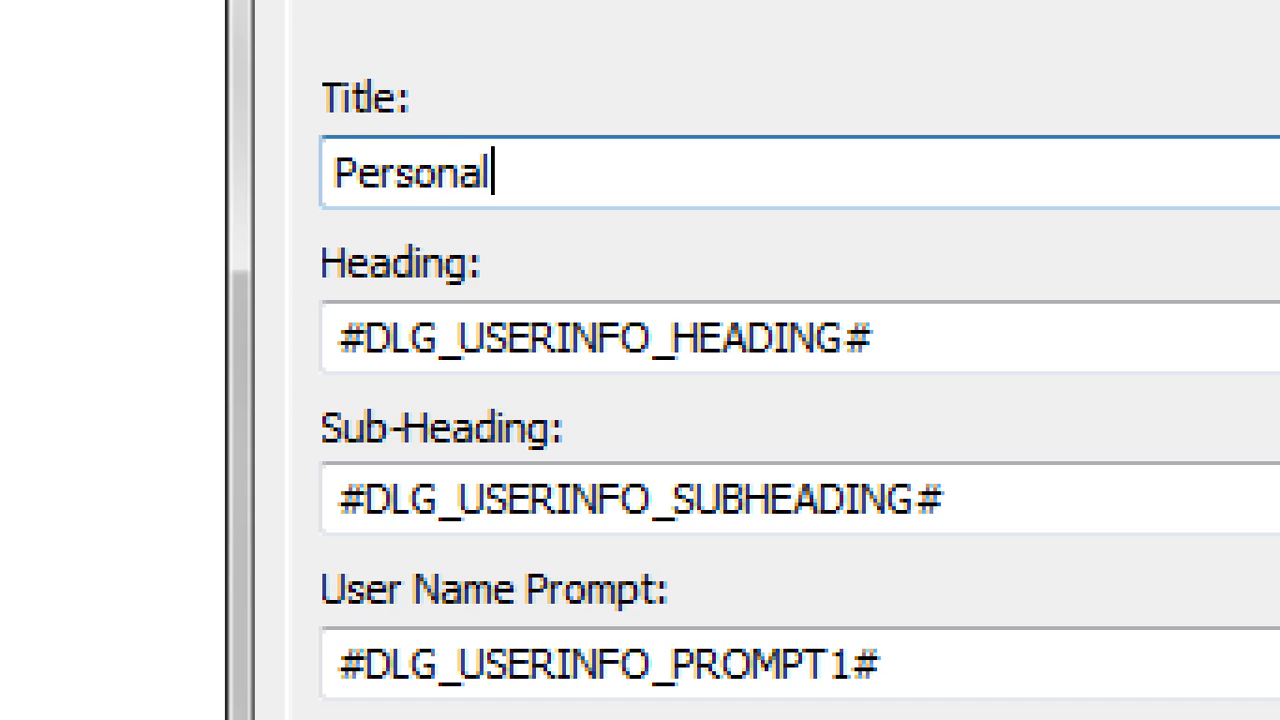
{"action": "type", "text": "ize"}
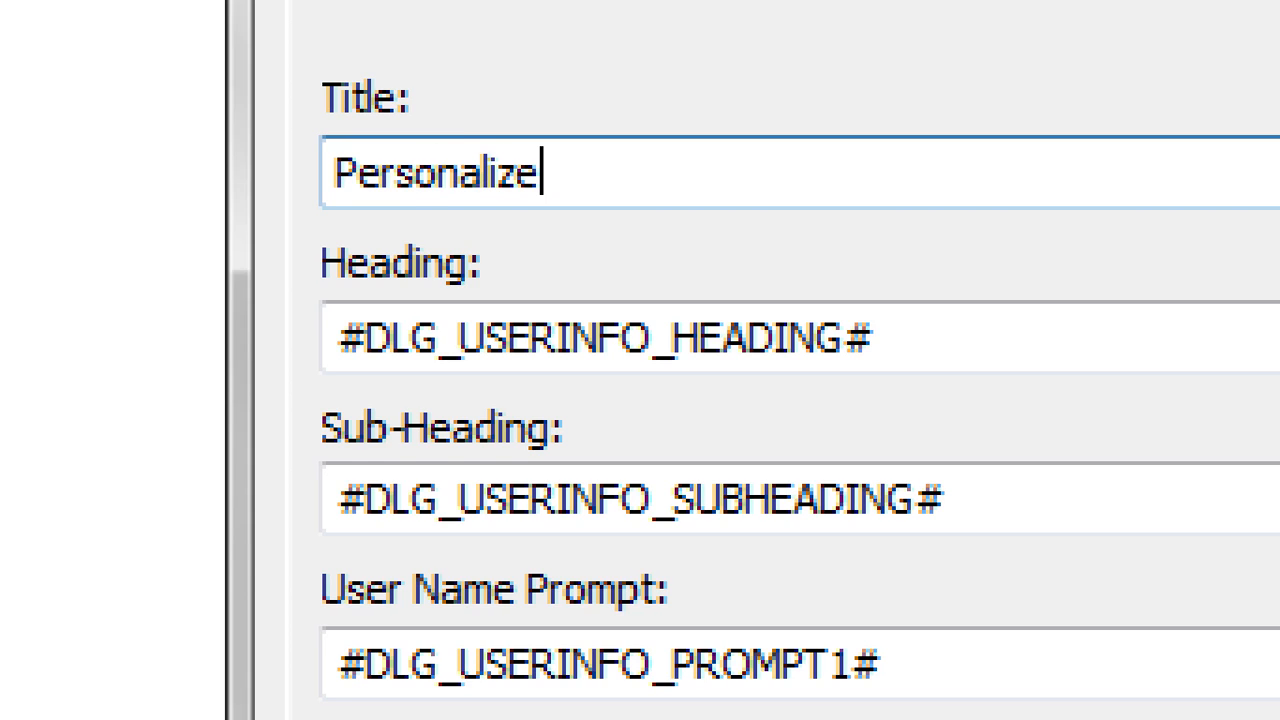
{"action": "key", "text": "BackSpace"}
{"action": "key", "text": "BackSpace"}
{"action": "key", "text": "BackSpace"}
{"action": "key", "text": "BackSpace"}
{"action": "key", "text": "BackSpace"}
{"action": "key", "text": "BackSpace"}
{"action": "key", "text": "BackSpace"}
{"action": "key", "text": "BackSpace"}
{"action": "key", "text": "BackSpace"}
{"action": "key", "text": "BackSpace"}
{"action": "key", "text": "BackSpace"}
{"action": "key", "text": "BackSpace"}
{"action": "type", "text": "S"}
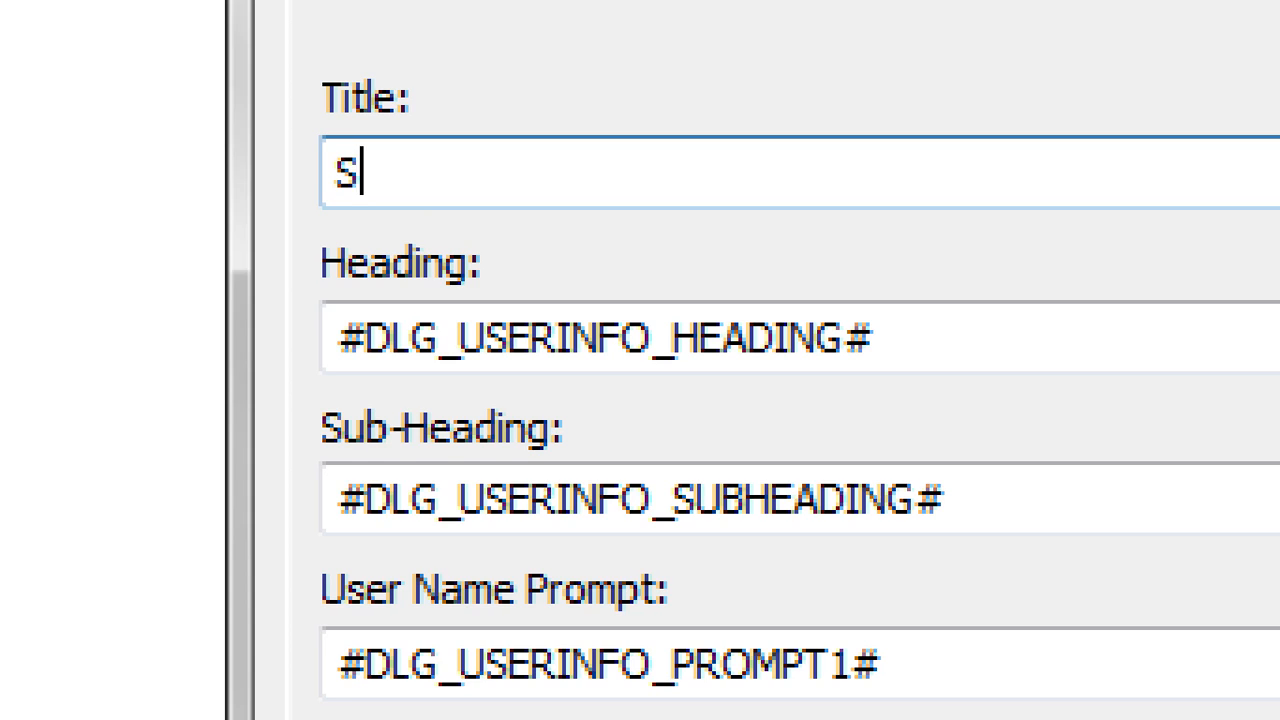
{"action": "type", "text": "oftware "}
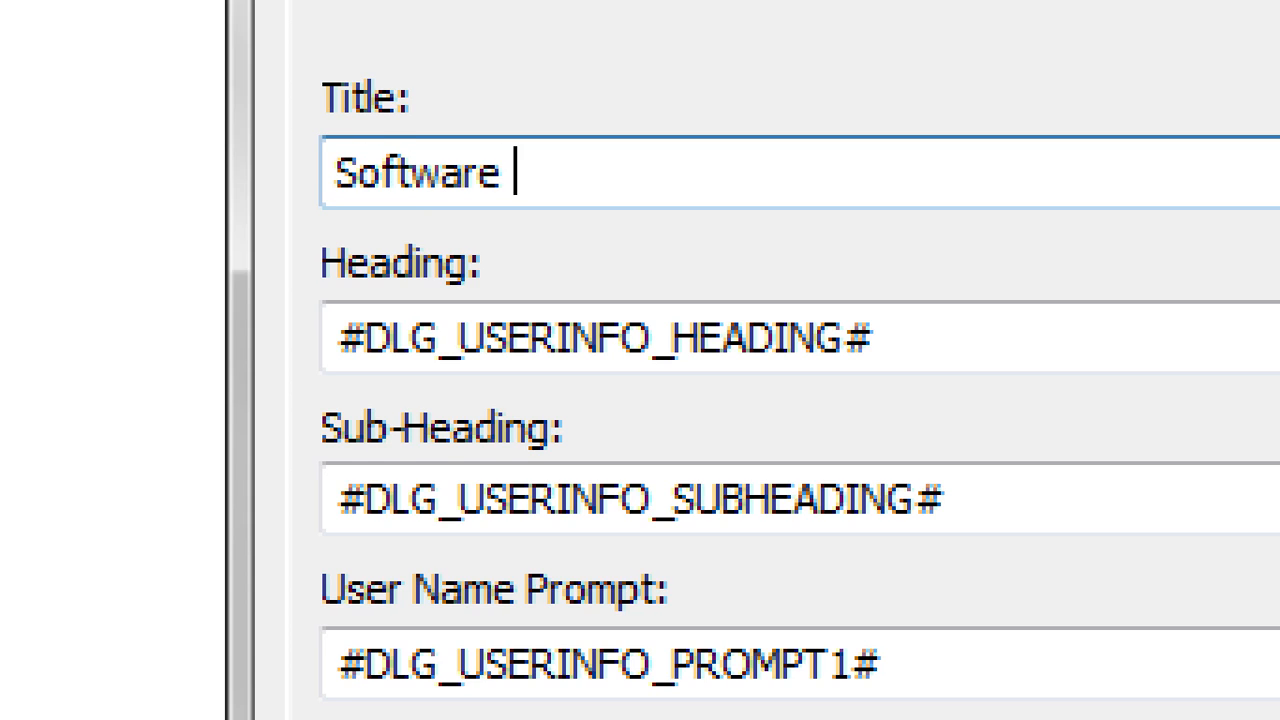
{"action": "type", "text": "Personaliz"}
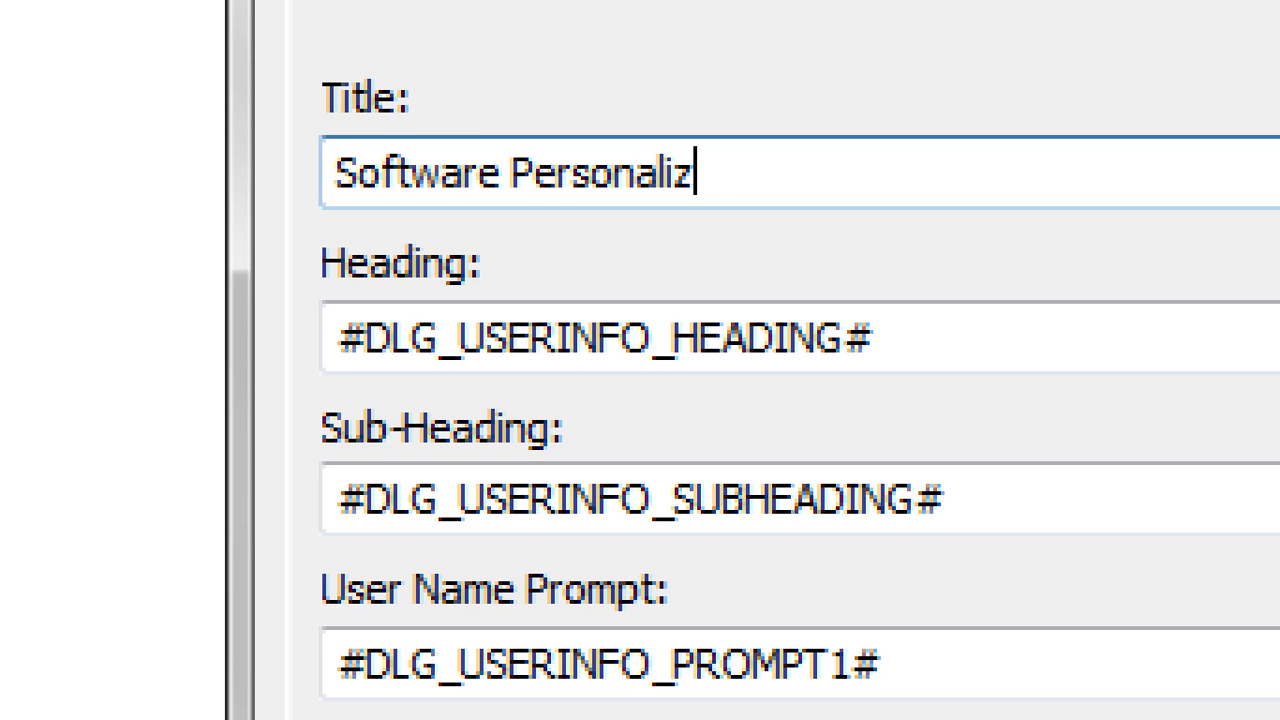
{"action": "type", "text": "ation"}
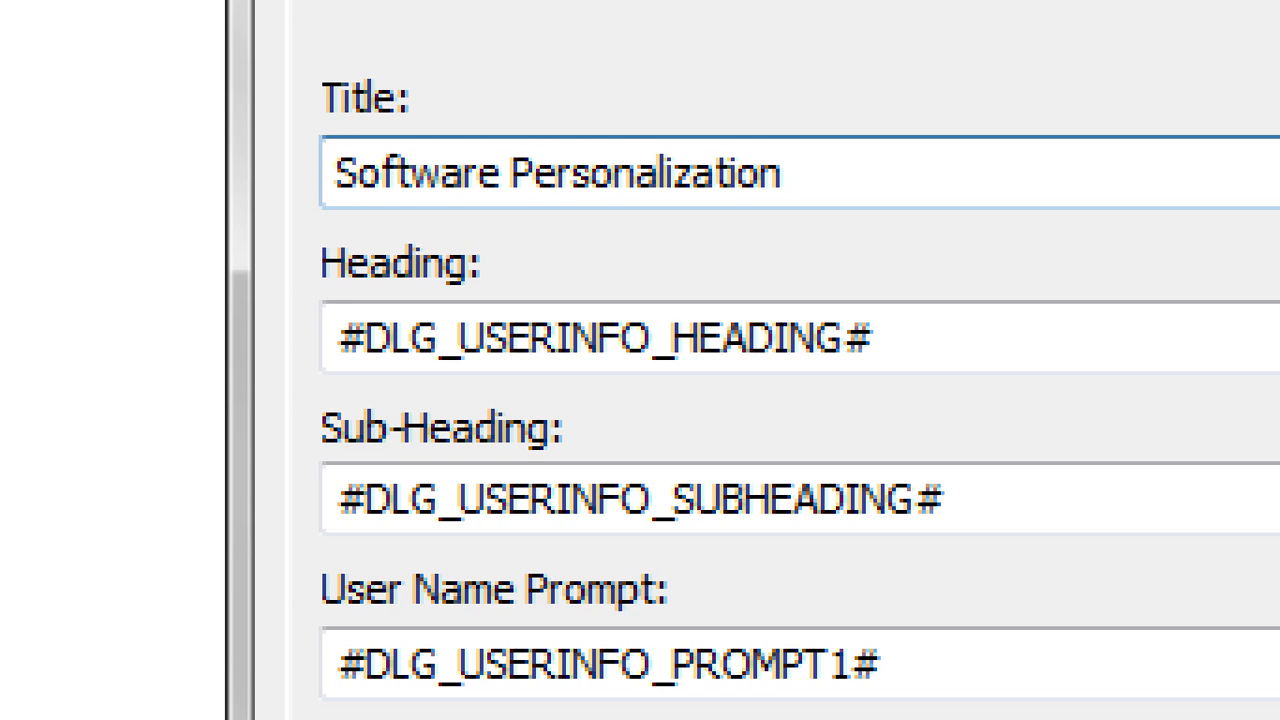
Set the heading to 'Personalize Your Software'
{"action": "key", "text": "Tab"}
{"action": "type", "text": "P"}
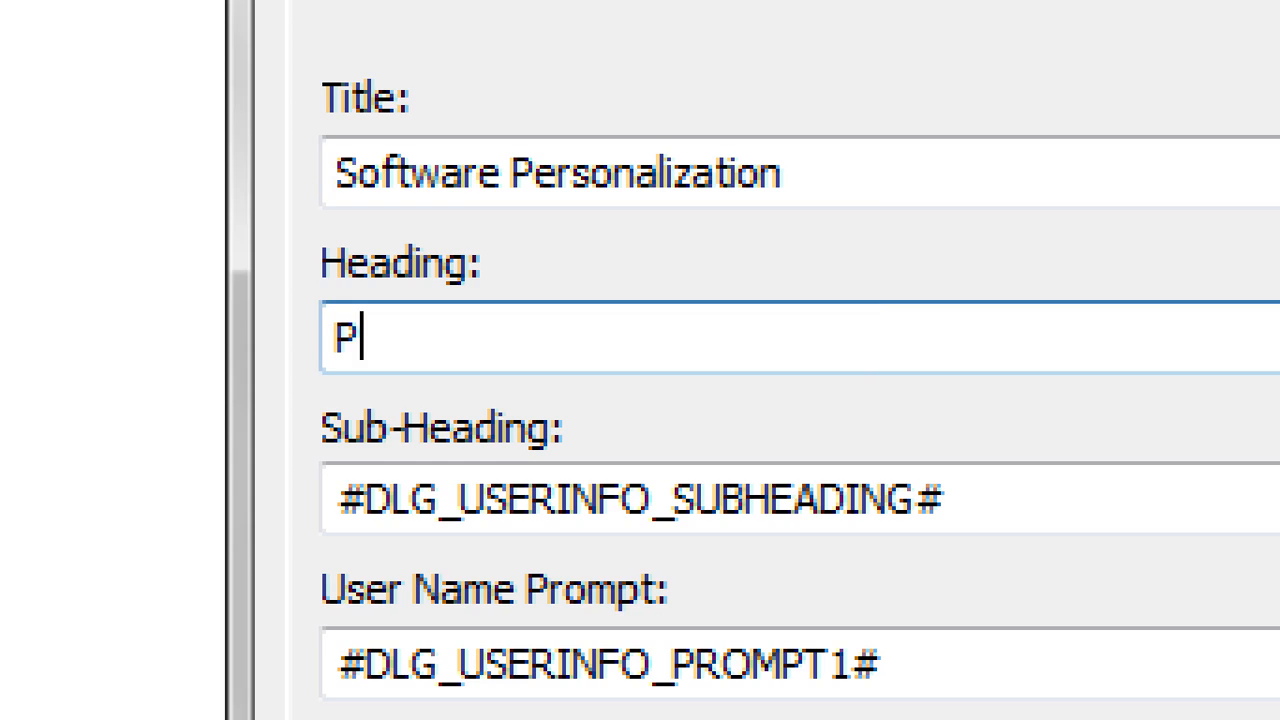
{"action": "type", "text": "er"}
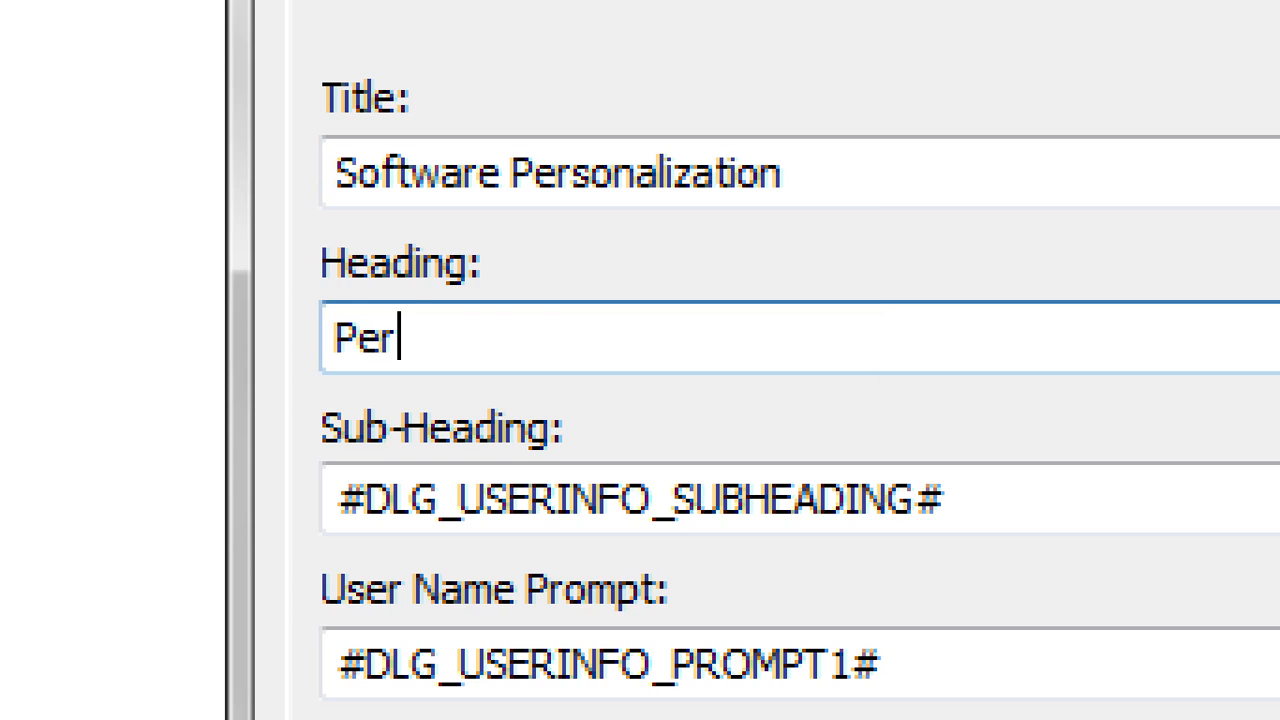
{"action": "type", "text": "sonalize "}
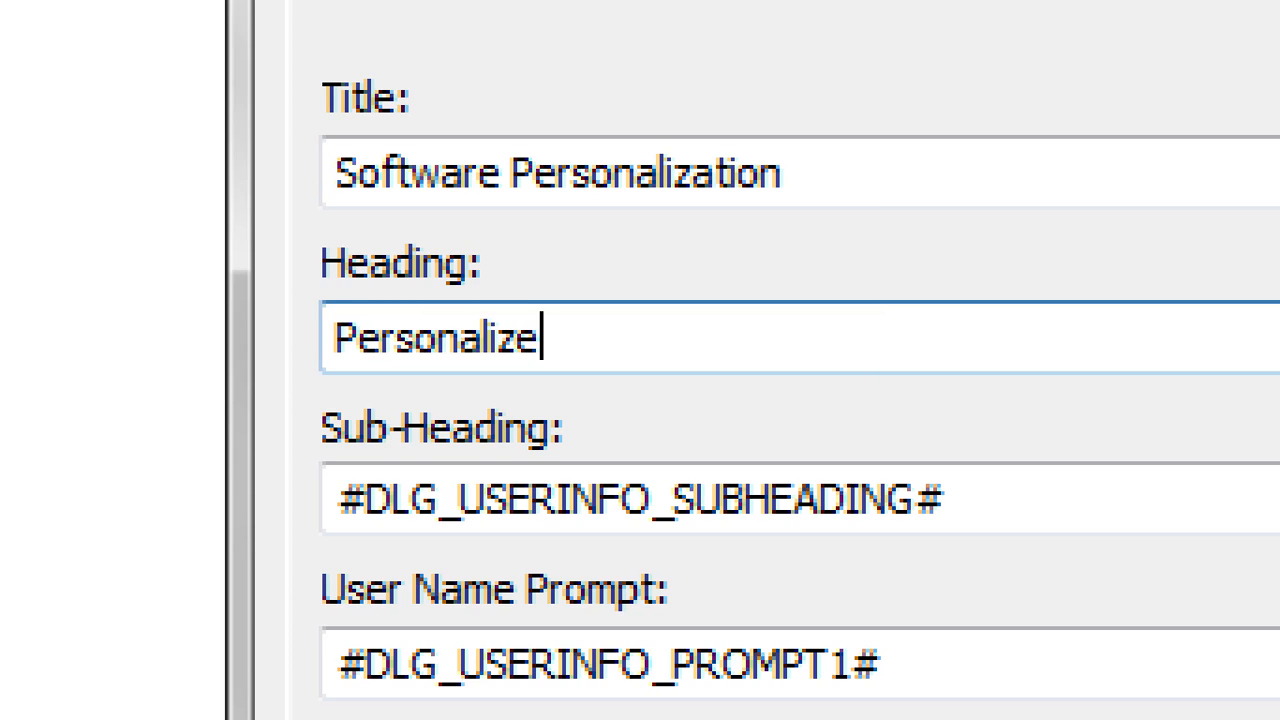
{"action": "type", "text": "Your S"}
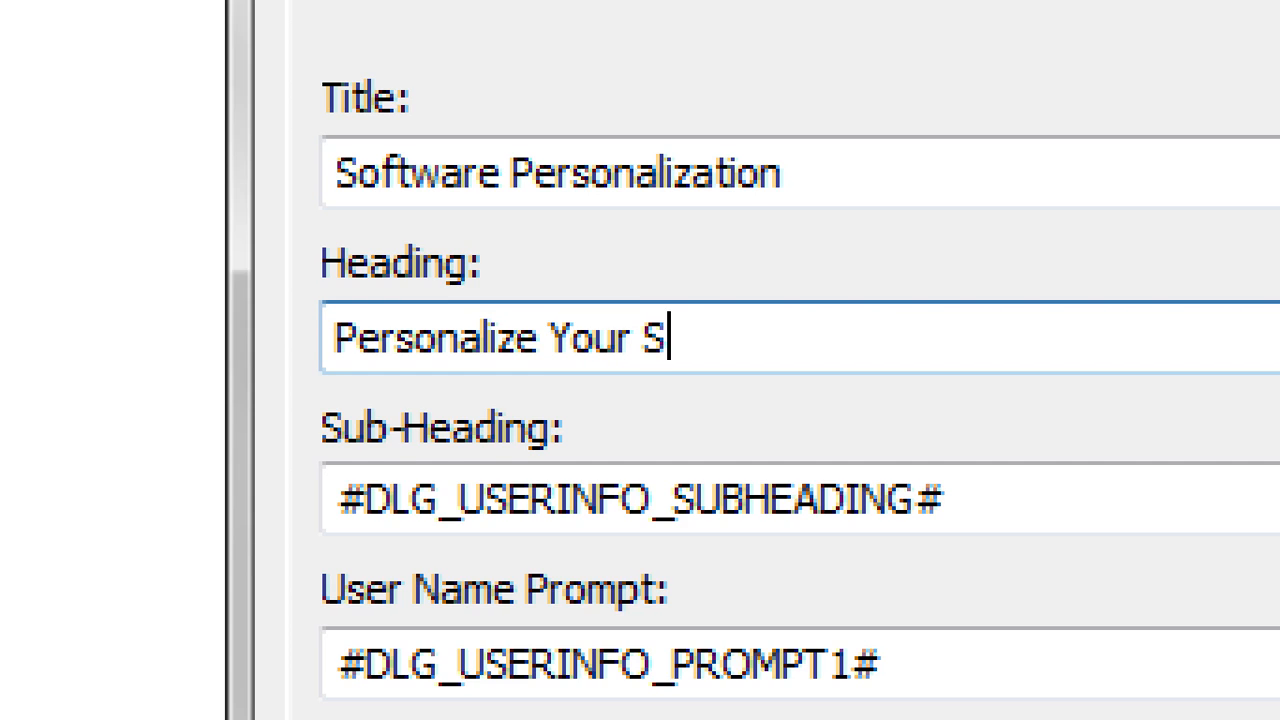
{"action": "type", "text": "oftw"}
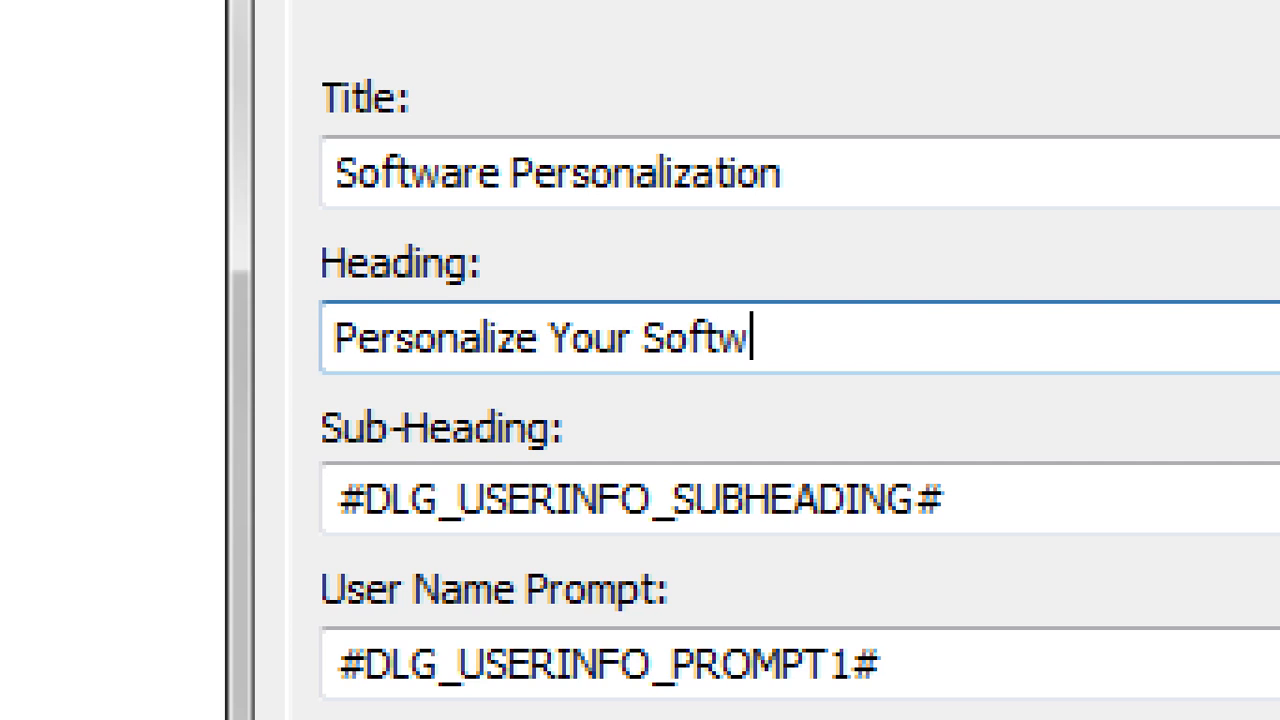
{"action": "type", "text": "are"}
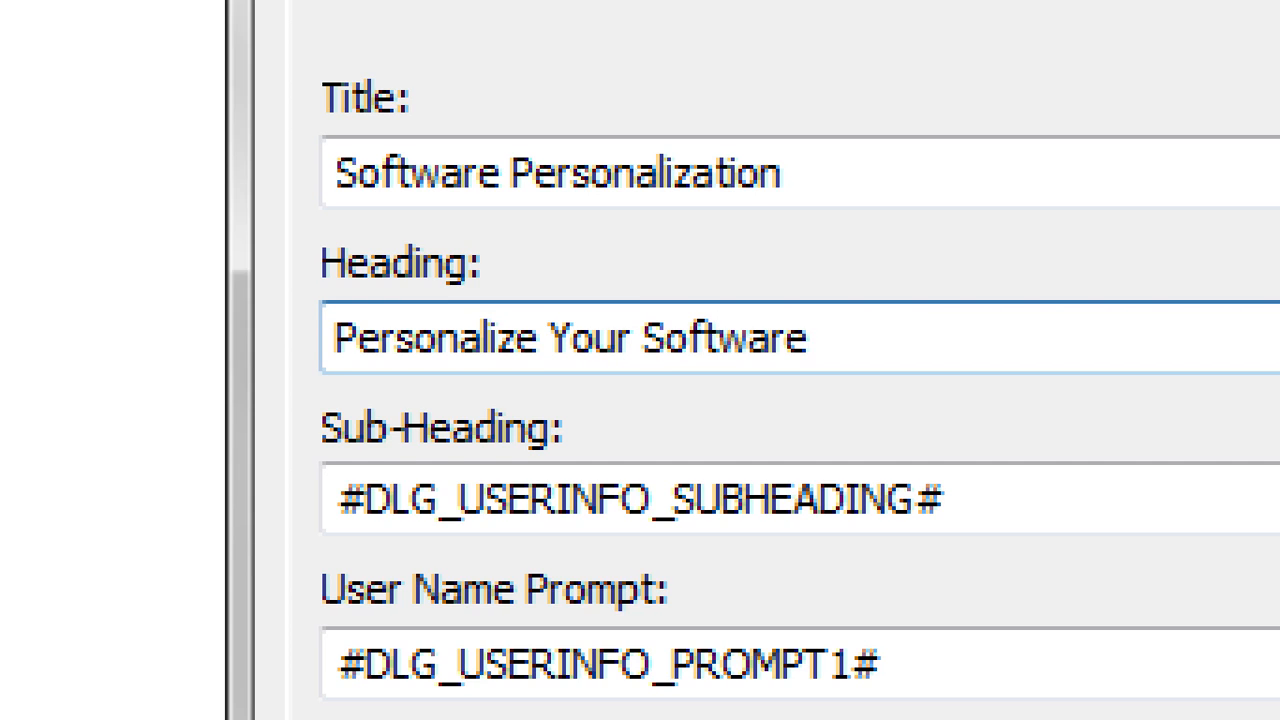
{"action": "key", "text": "Tab"}
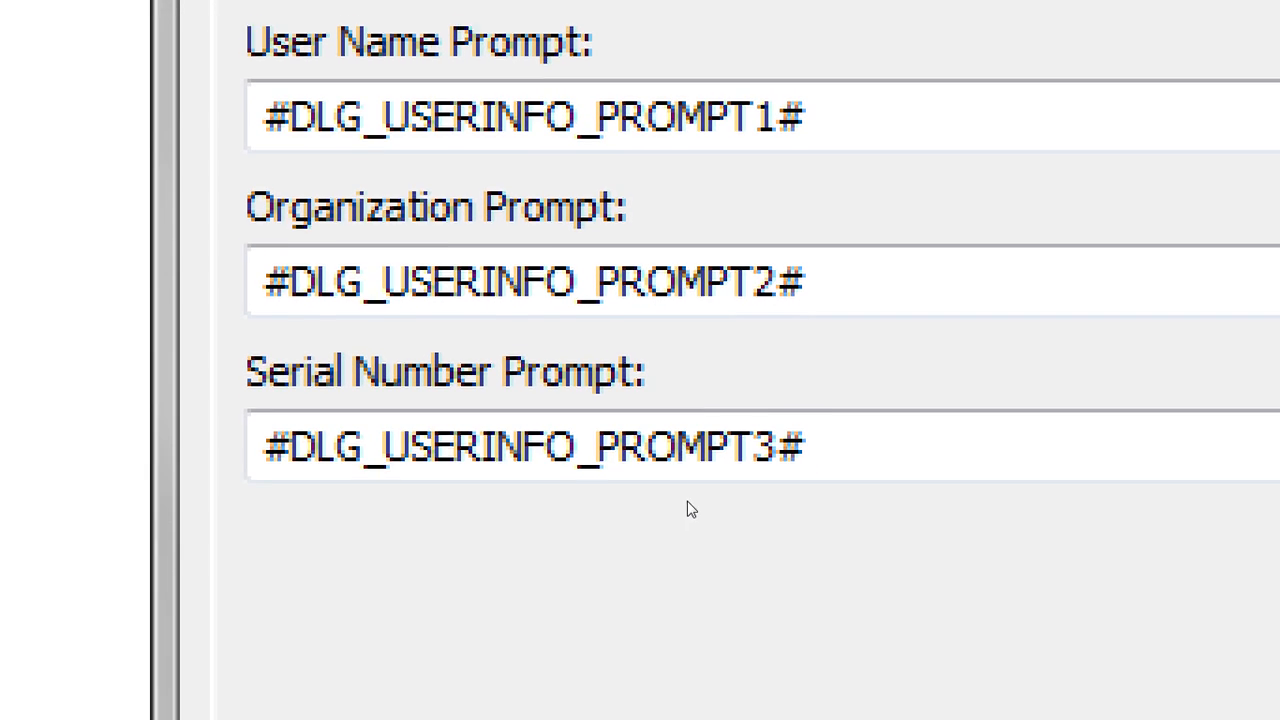
{"action": "left_click", "coordinate": [647, 455]}
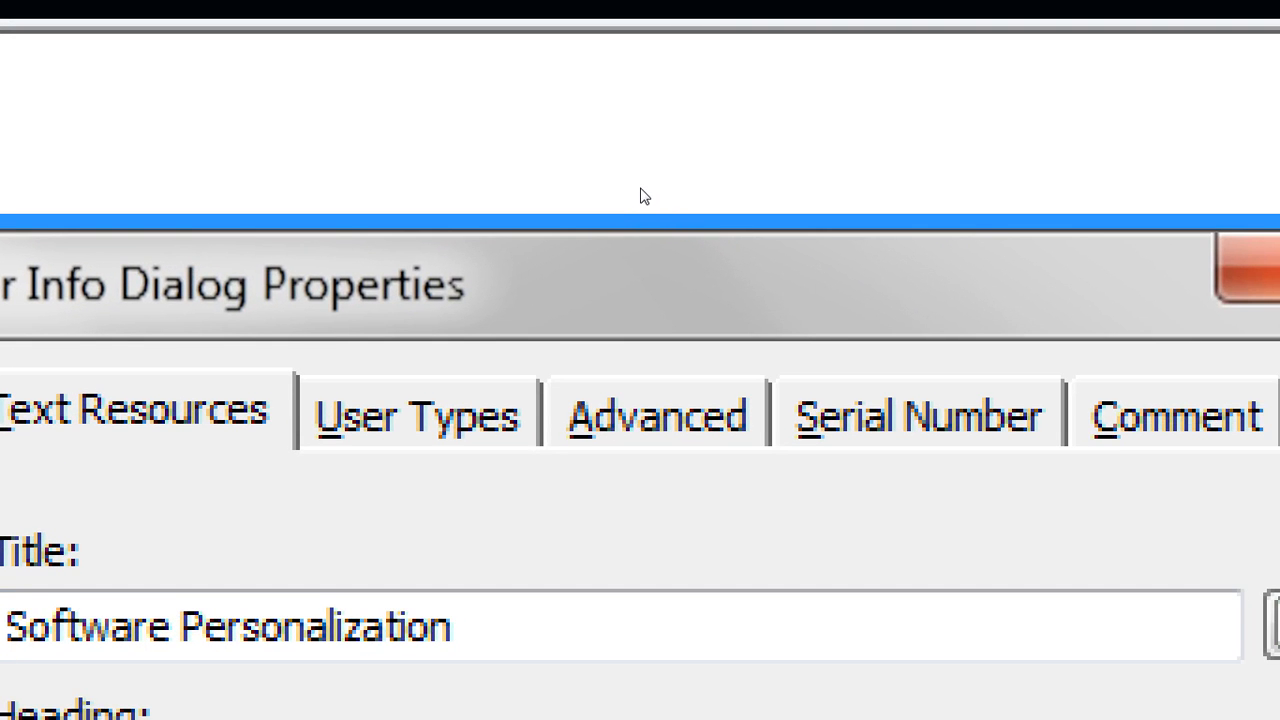
Review the Advanced tab's variable fields, then move to the Serial Number tab
{"action": "key", "text": "alt+a"}
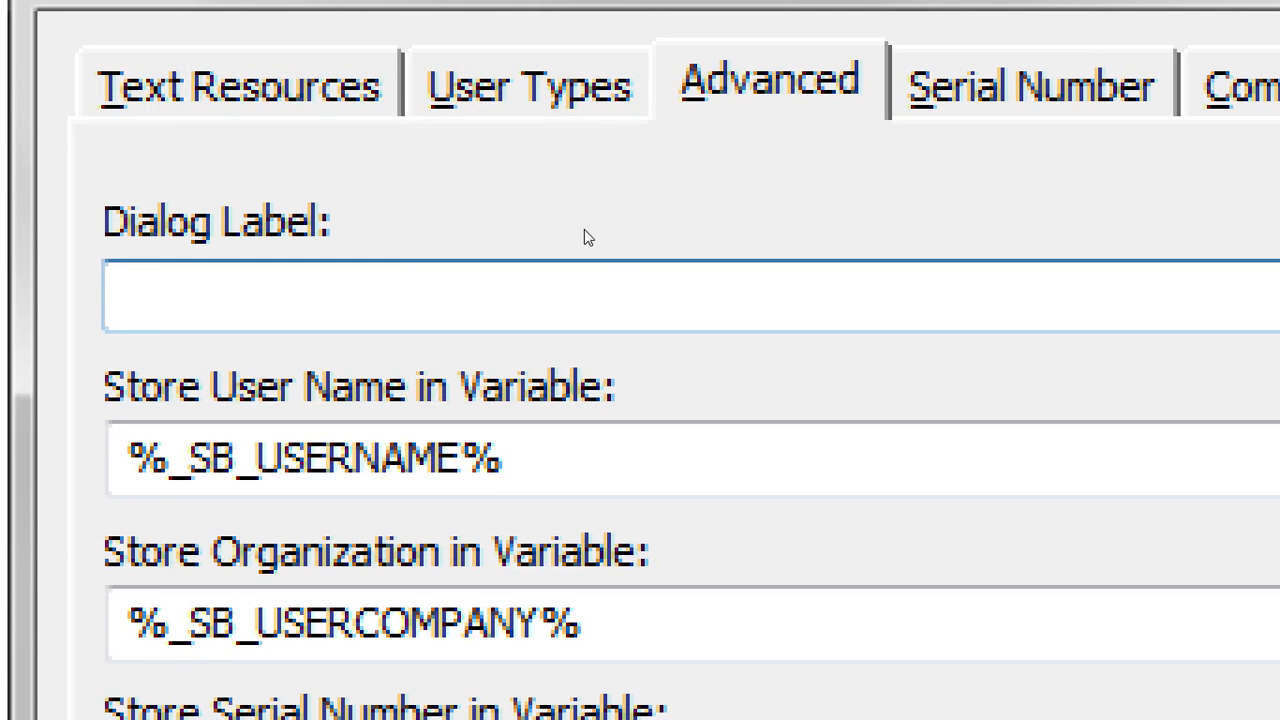
{"action": "key", "text": "Tab"}
{"action": "left_click", "coordinate": [616, 288]}
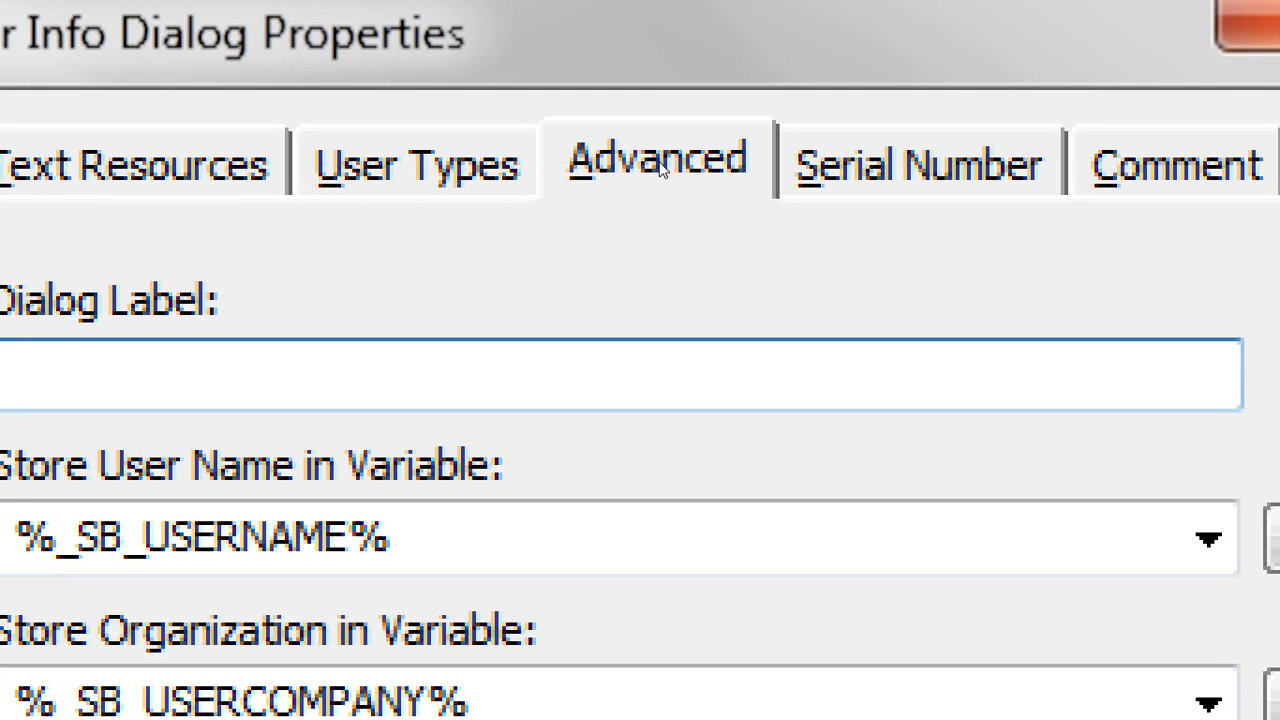
{"action": "key", "text": "ctrl+Tab"}
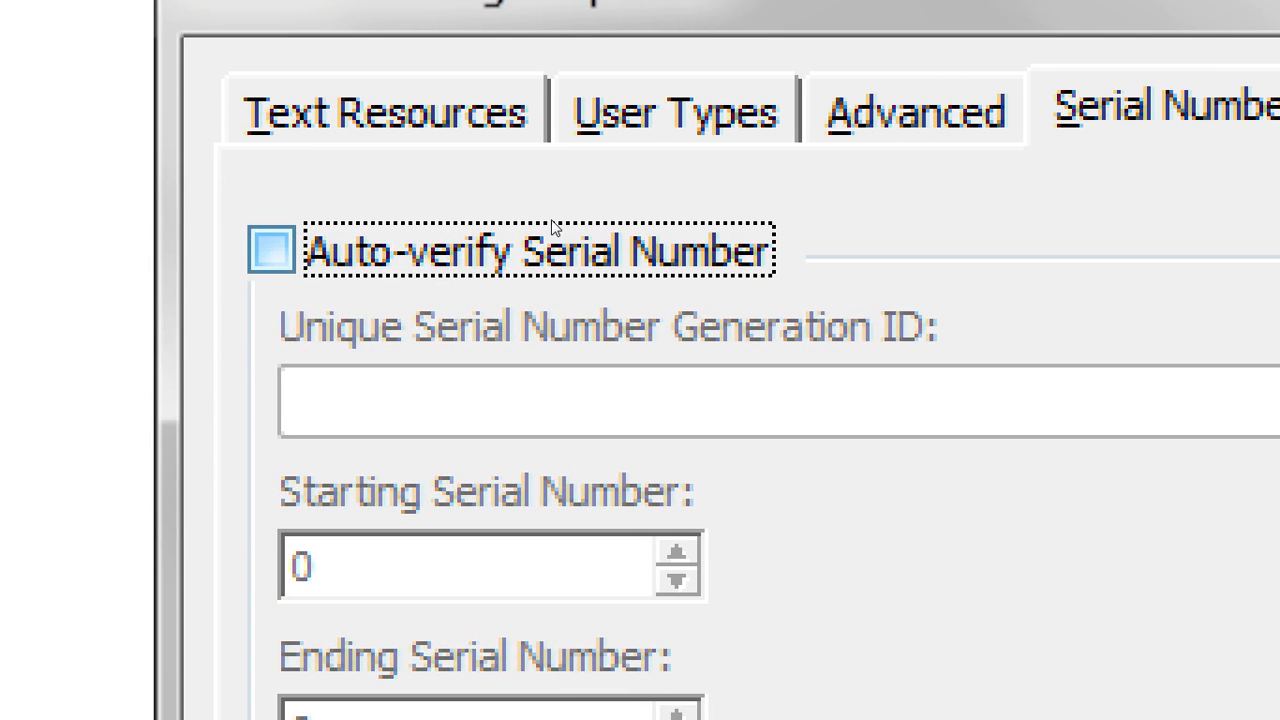
{"action": "left_click", "coordinate": [555, 228]}
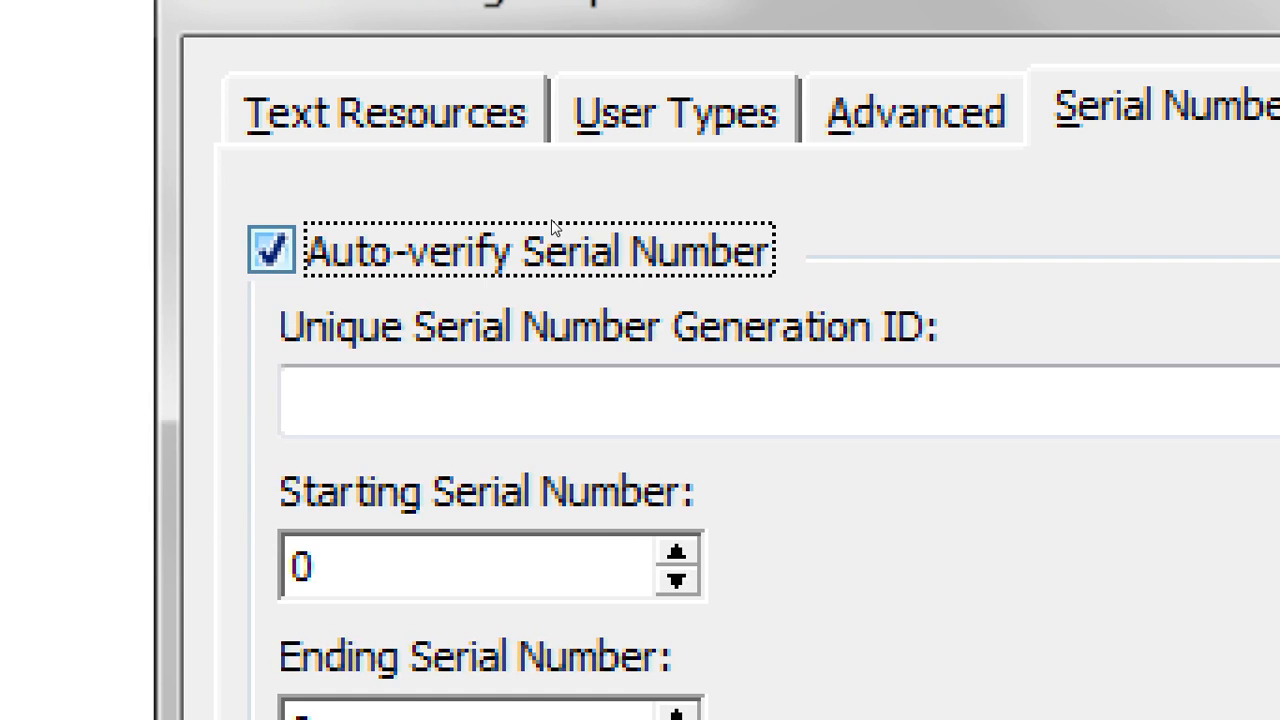
{"action": "key", "text": "Tab"}
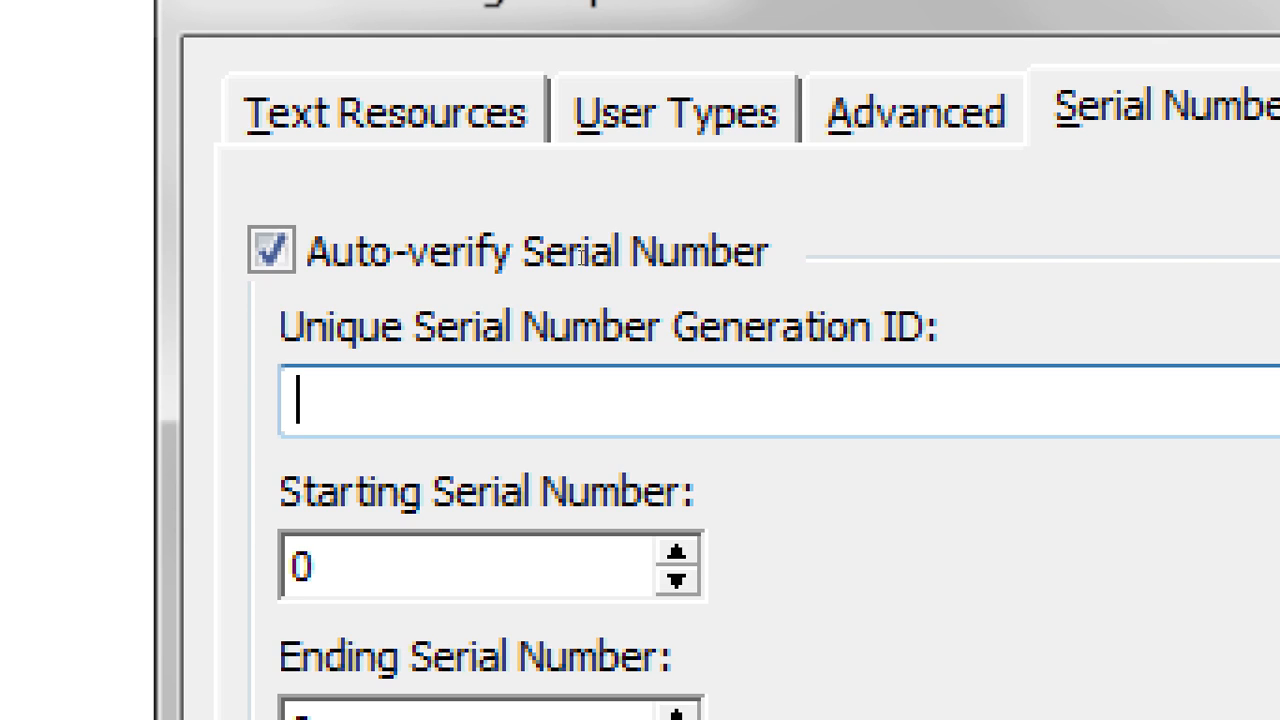
{"action": "type", "text": "De"}
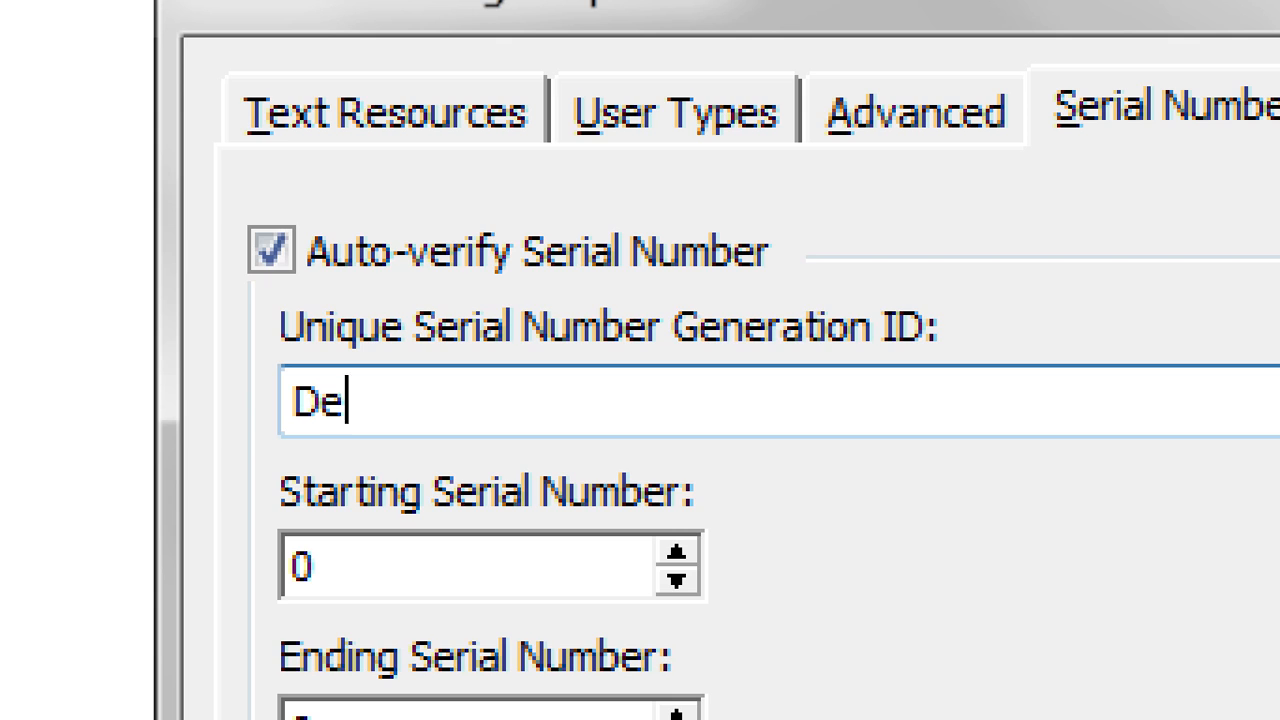
{"action": "type", "text": "moDemo"}
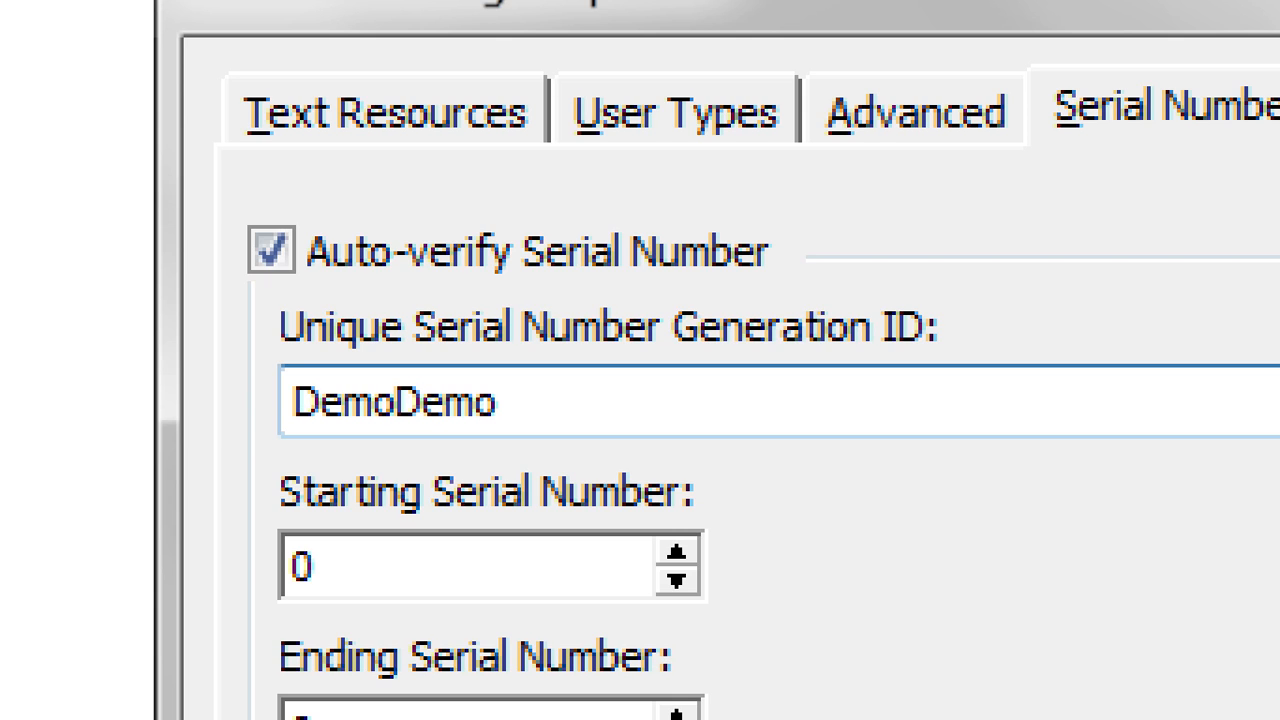
{"action": "type", "text": "123"}
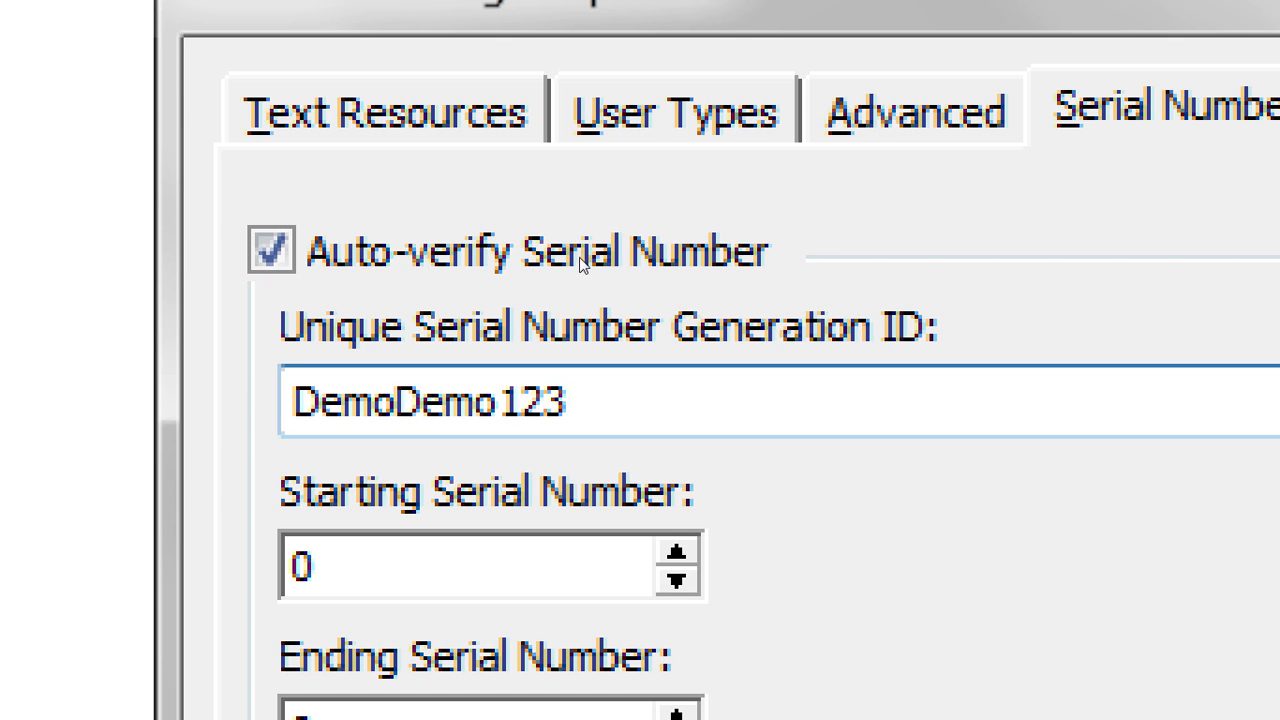
{"action": "key", "text": "Tab"}
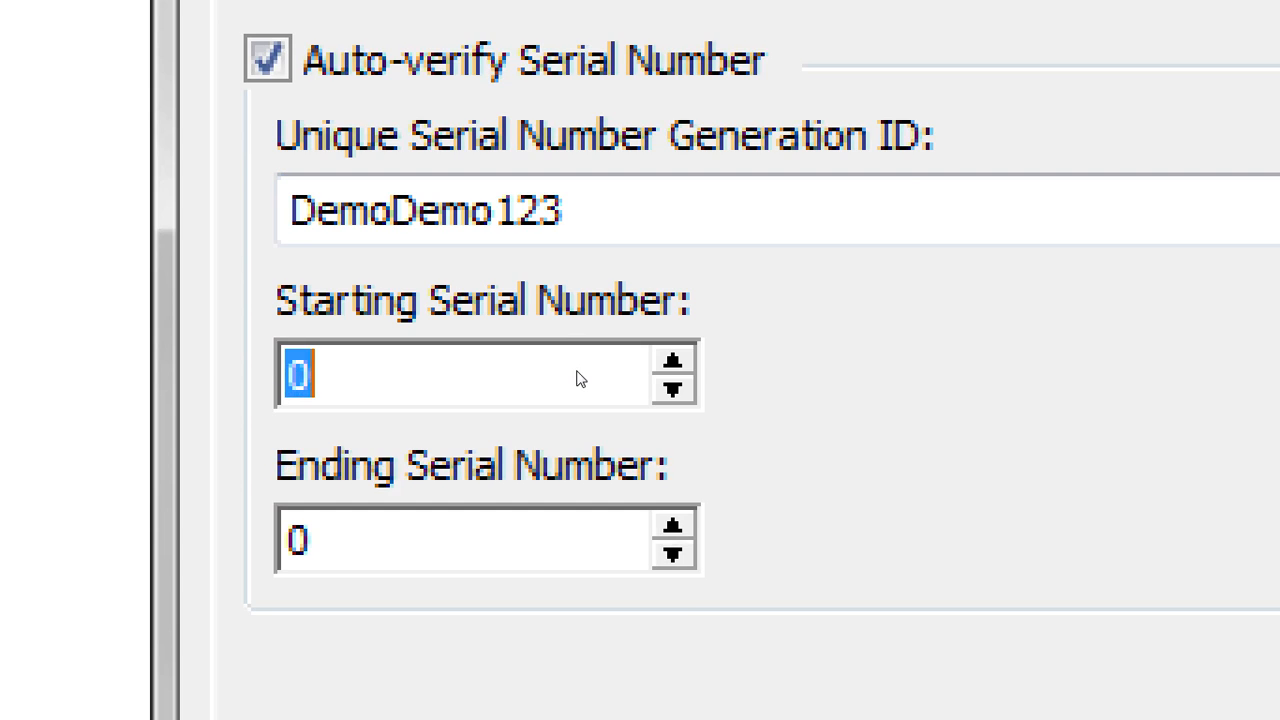
{"action": "type", "text": "1"}
{"action": "key", "text": "Tab"}
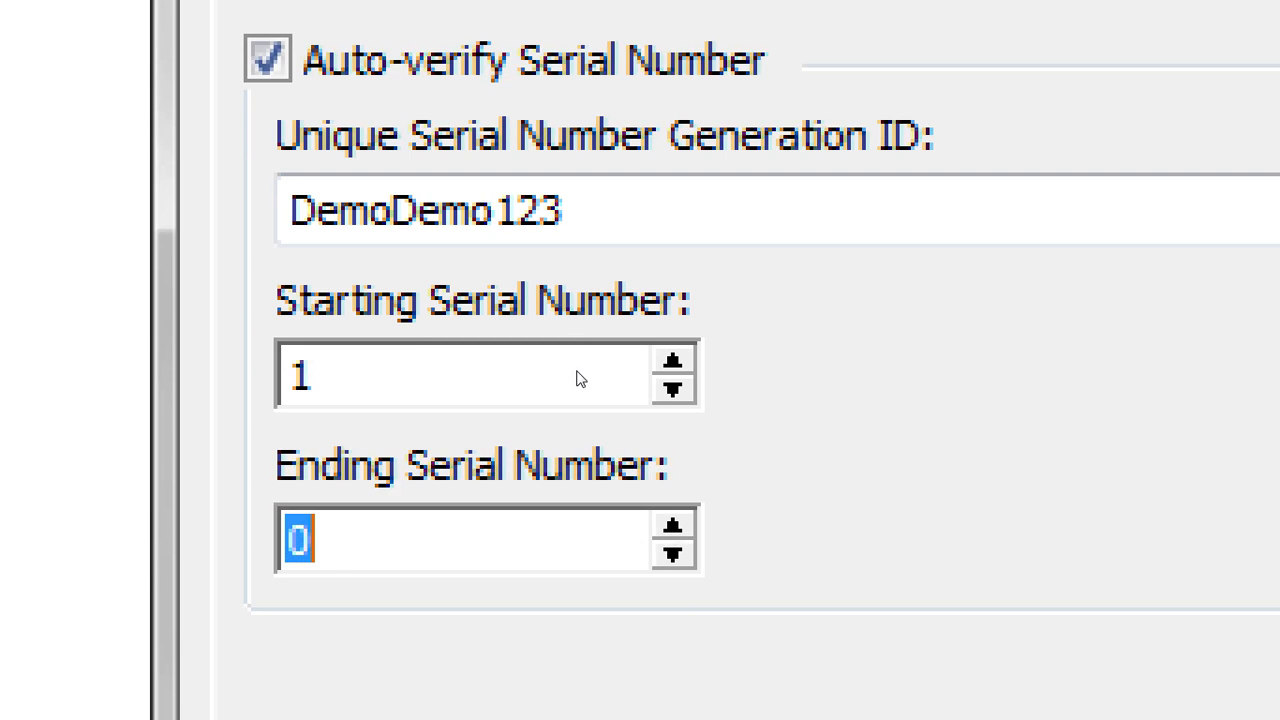
{"action": "type", "text": "9246"}
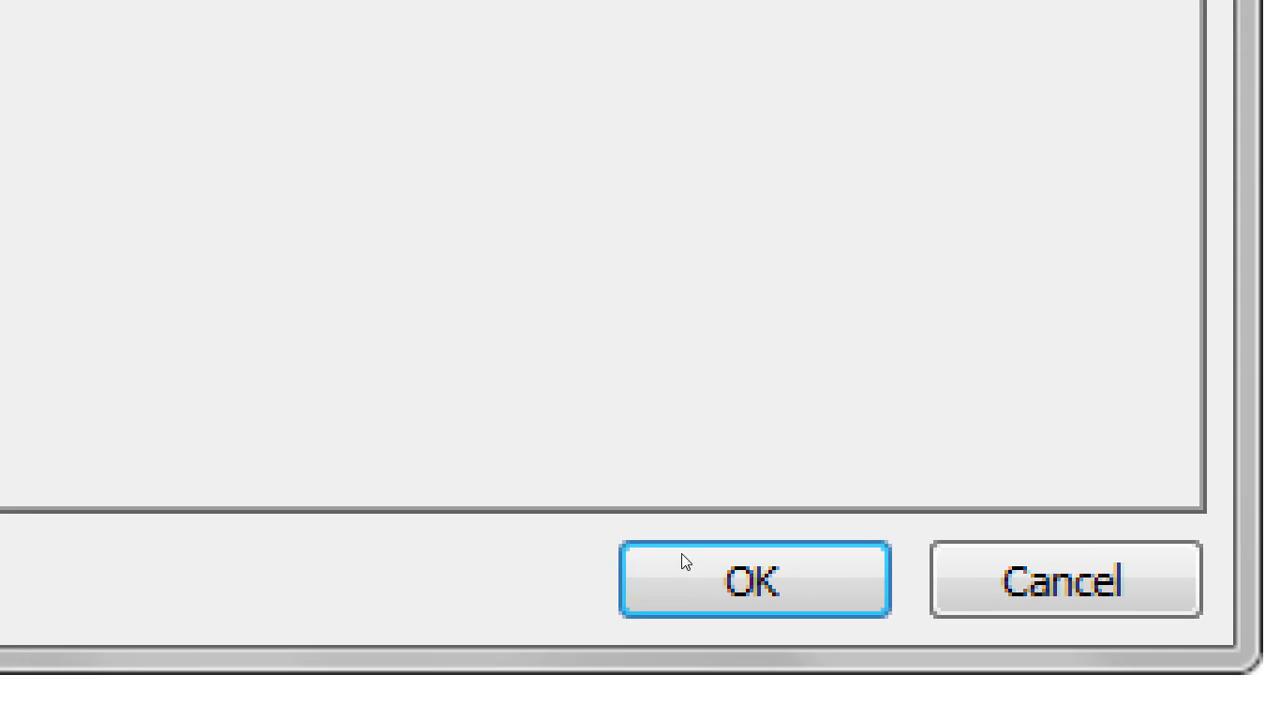
{"action": "left_click", "coordinate": [703, 541]}
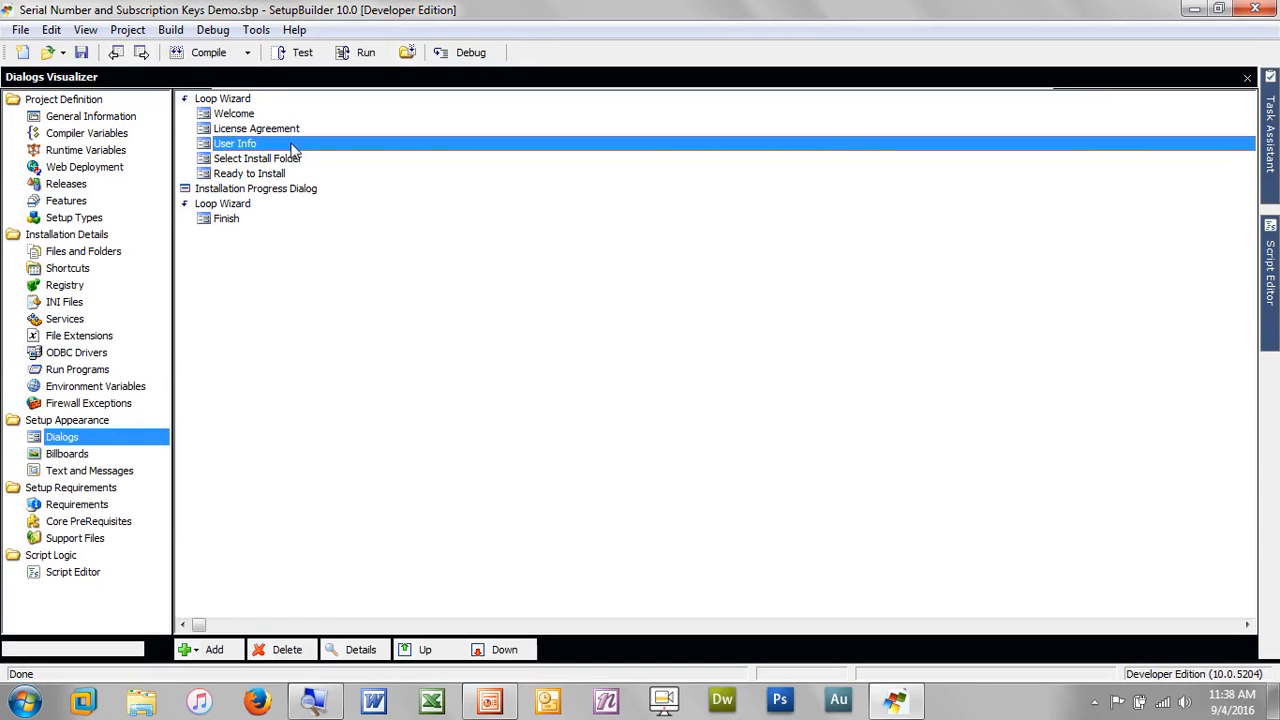
{"action": "double_click", "coordinate": [291, 147]}
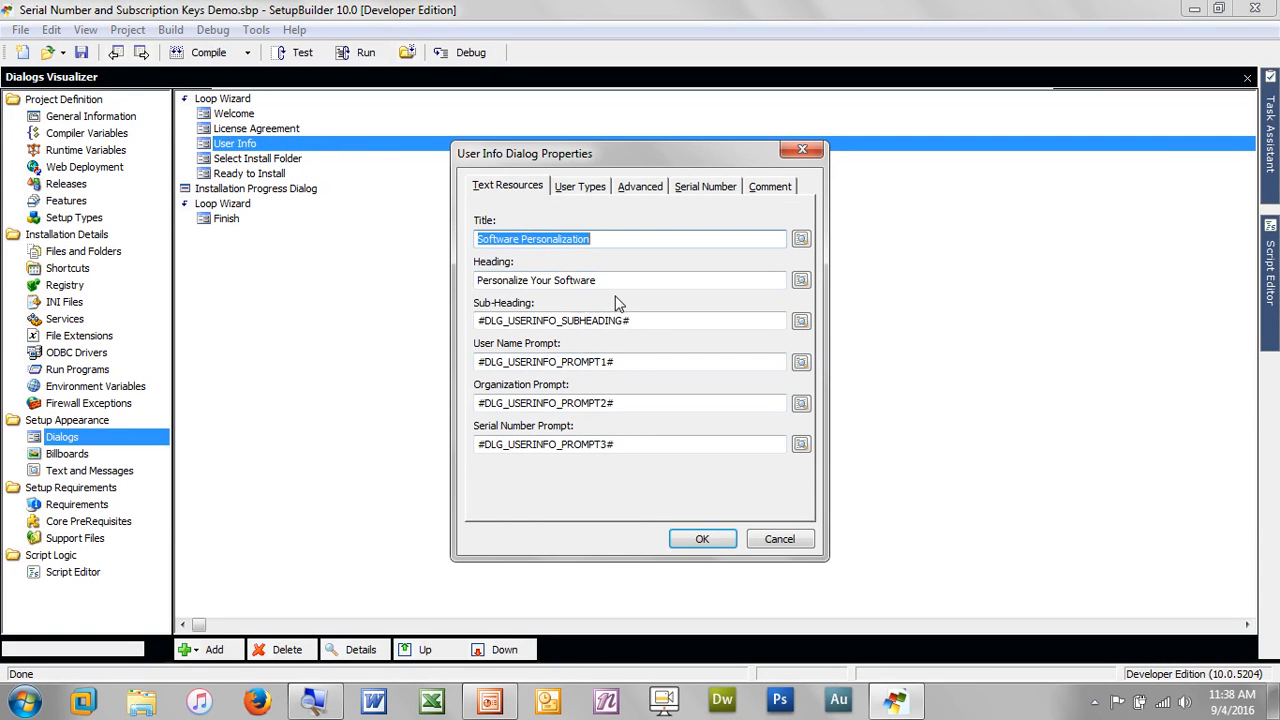
{"action": "left_click", "coordinate": [590, 192]}
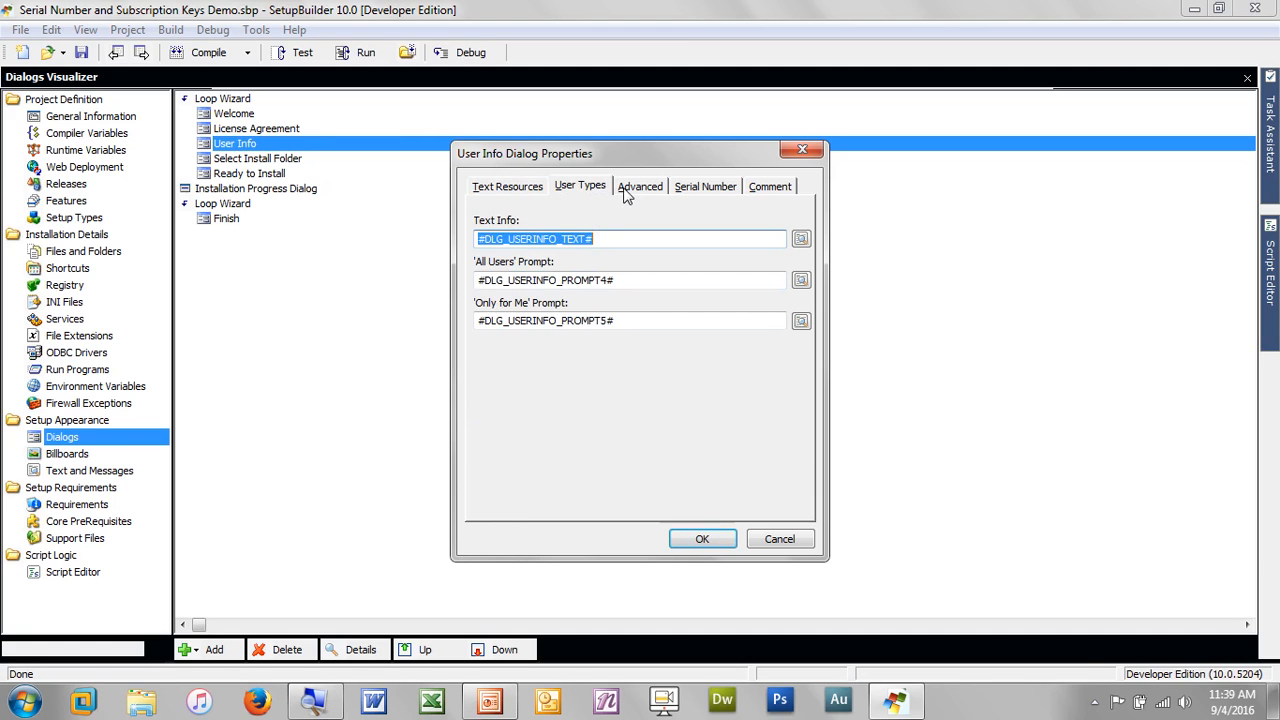
{"action": "left_click", "coordinate": [624, 188]}
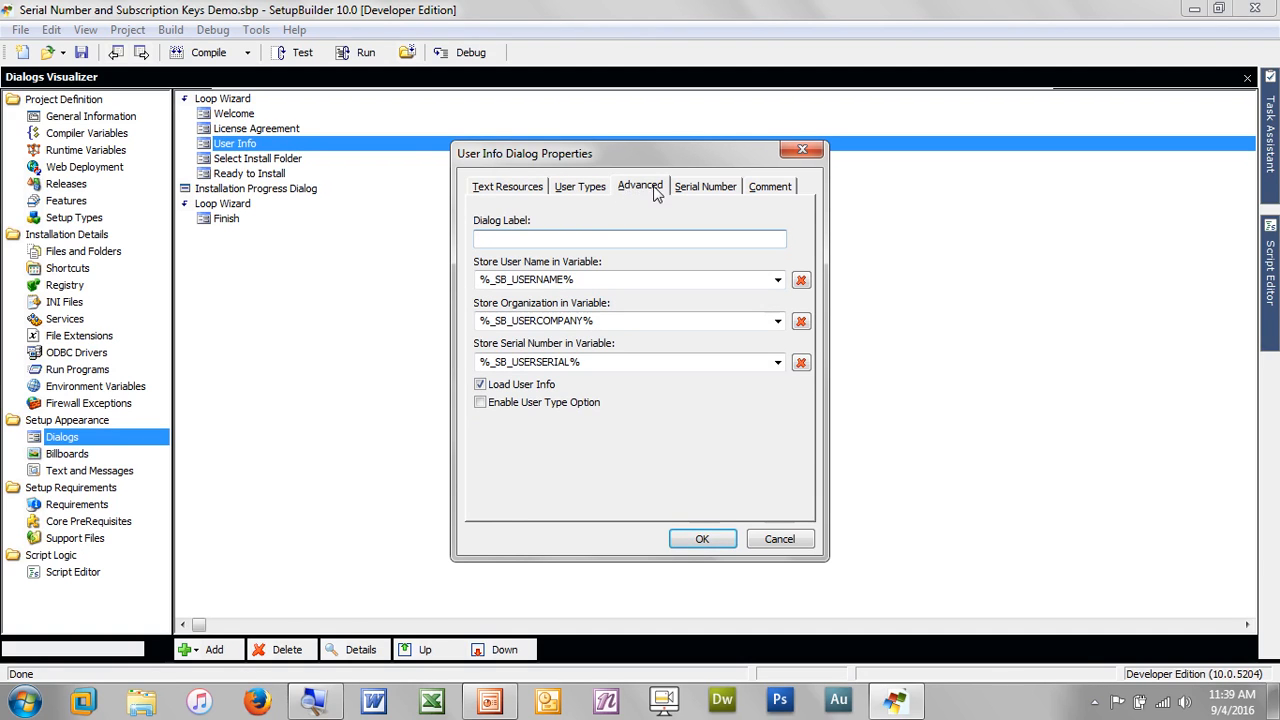
{"action": "left_click", "coordinate": [690, 188]}
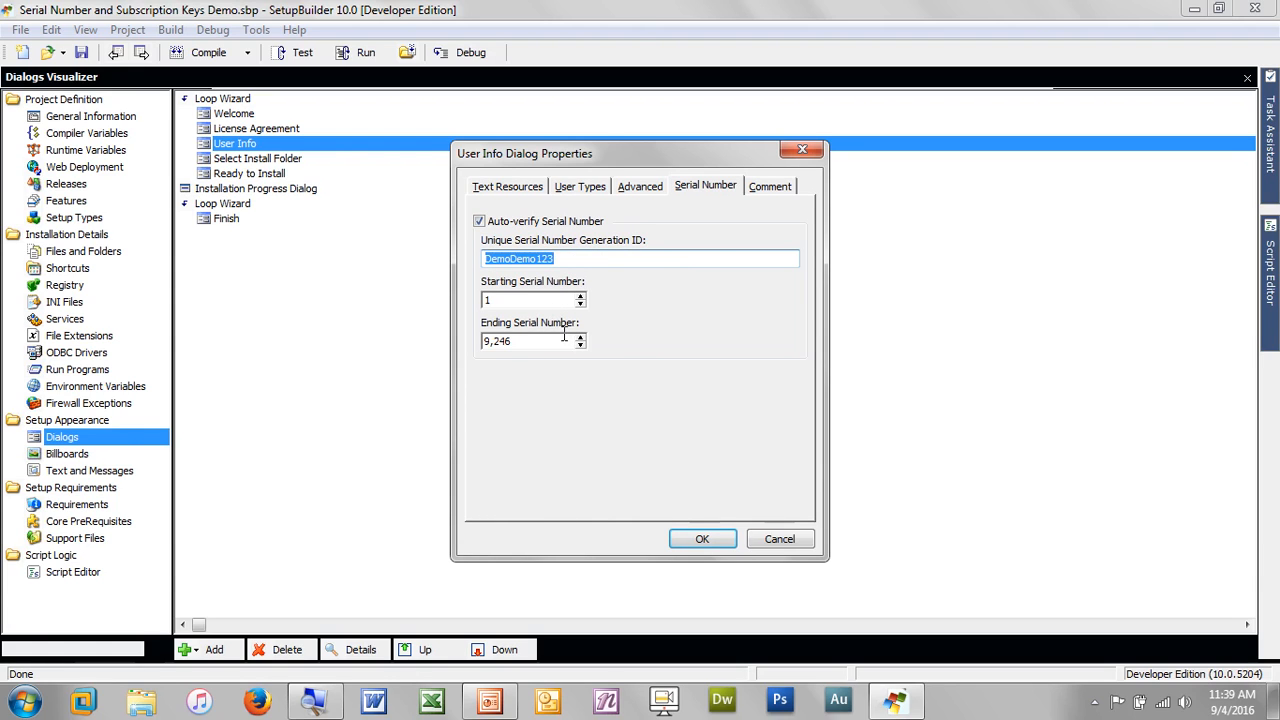
{"action": "left_click", "coordinate": [581, 192]}
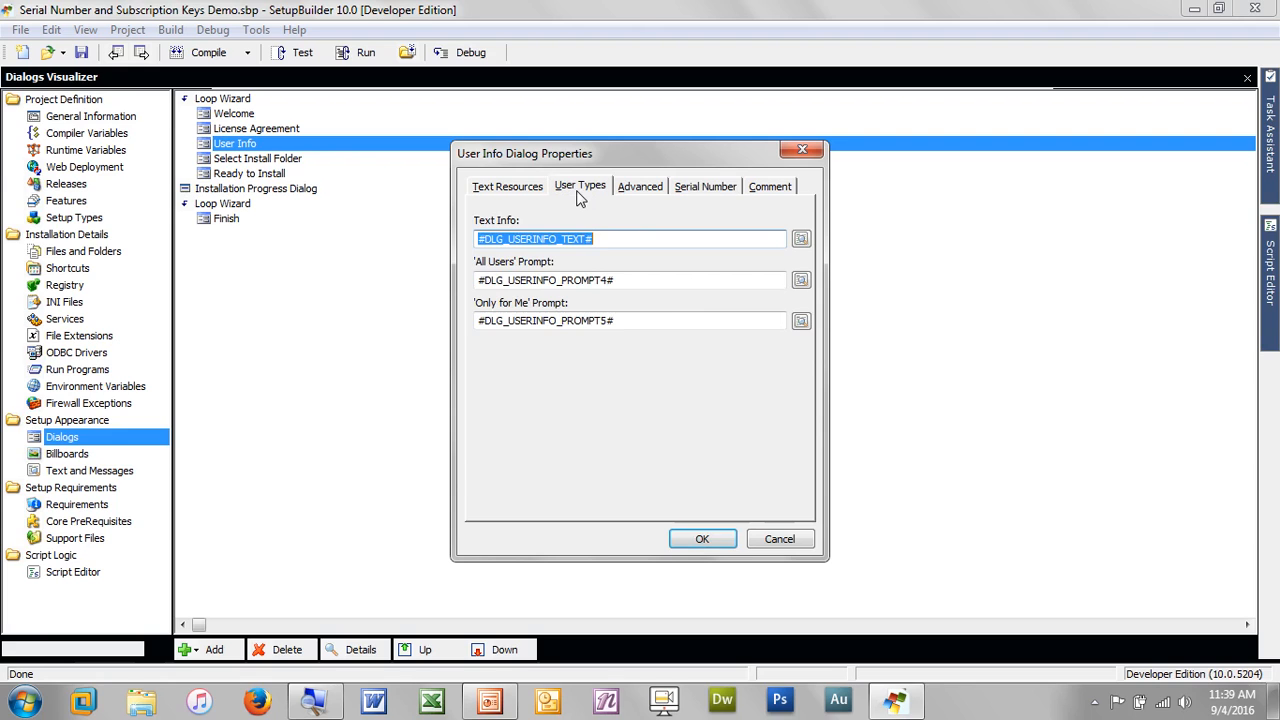
{"action": "left_click", "coordinate": [518, 193]}
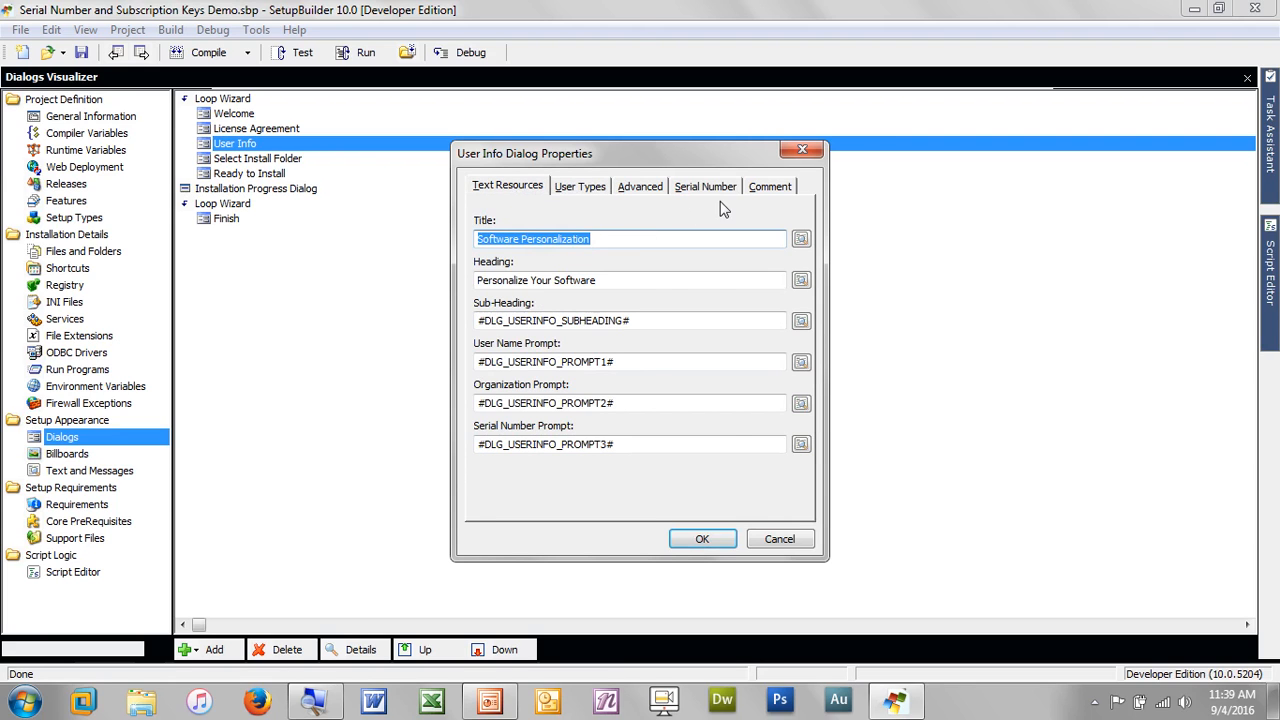
{"action": "left_click", "coordinate": [702, 540]}
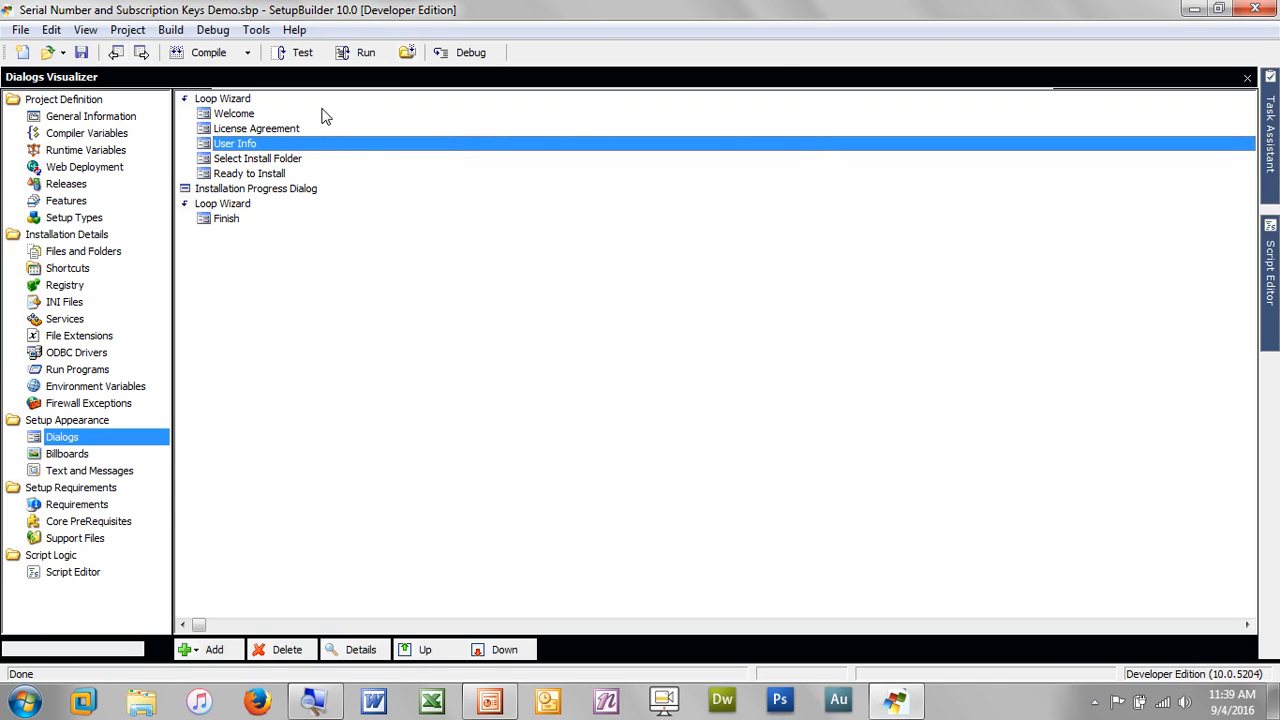
Launch the Serial Number Key Wizard via Tools > Create Serial Number List
{"action": "left_click", "coordinate": [256, 31]}
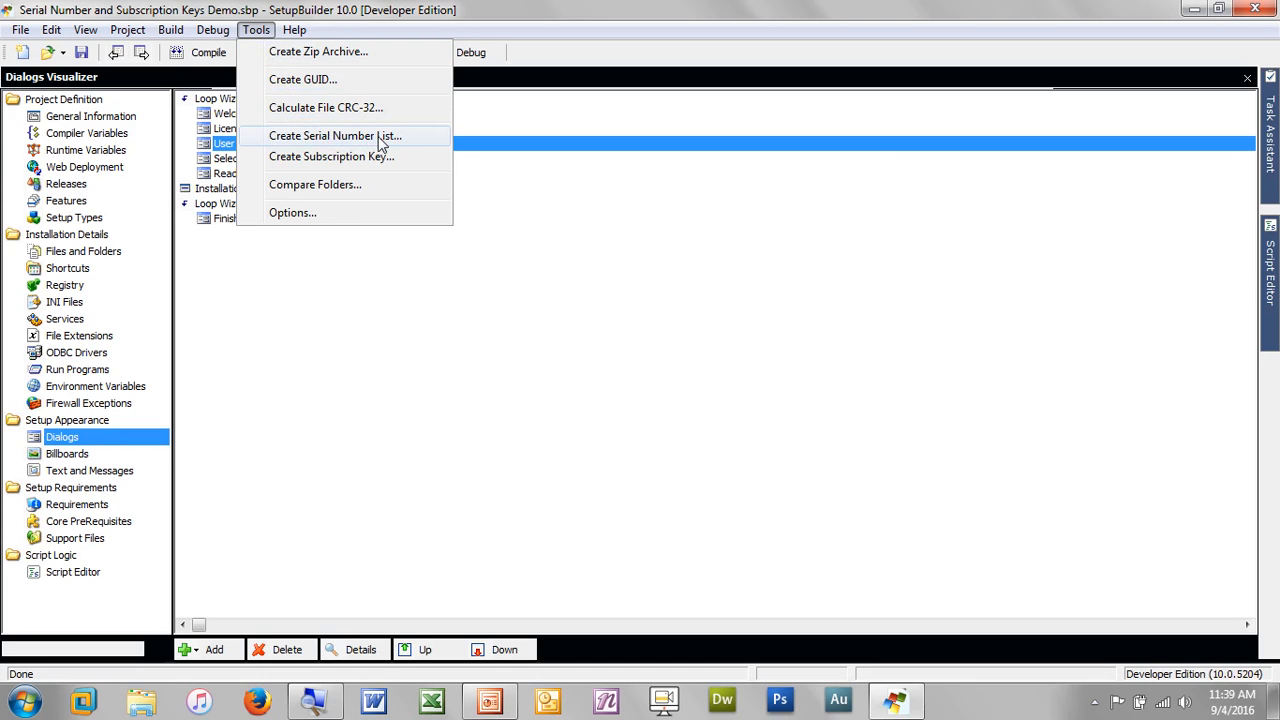
{"action": "left_click", "coordinate": [381, 140]}
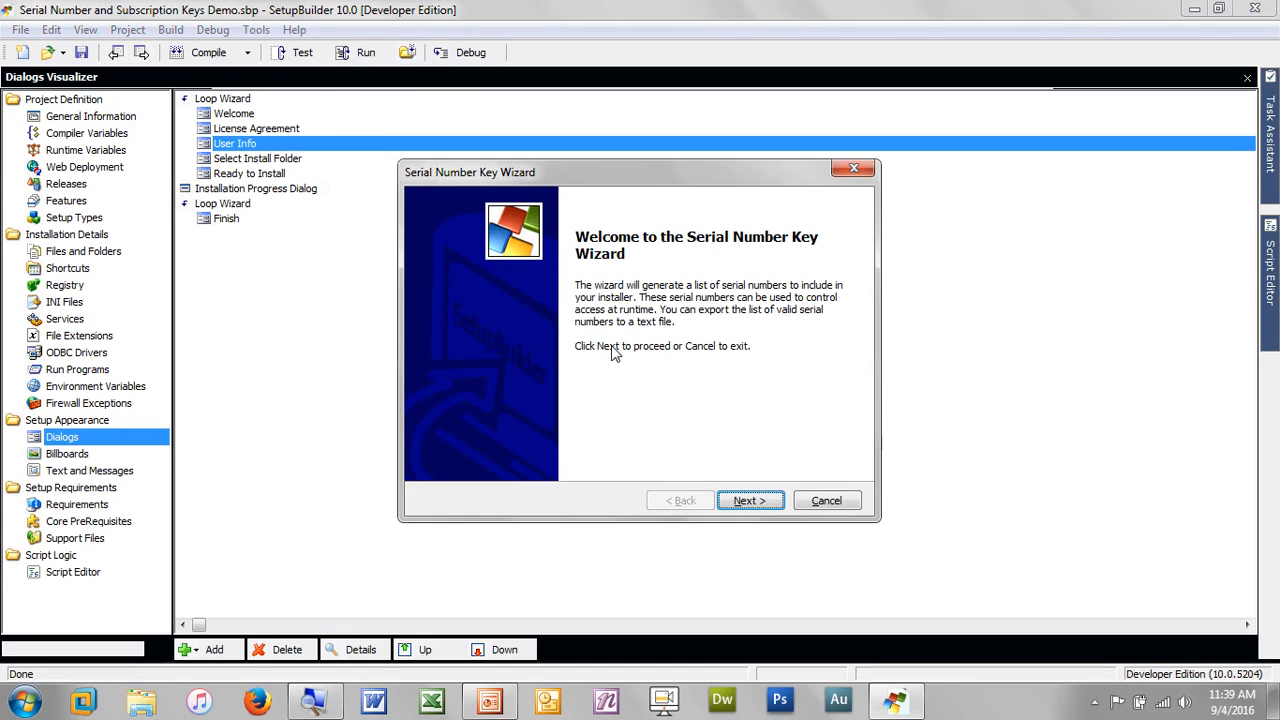
Generate valid serial numbers for ID DemoDemo123, starting 1 and ending 9246
{"action": "left_click", "coordinate": [750, 501]}
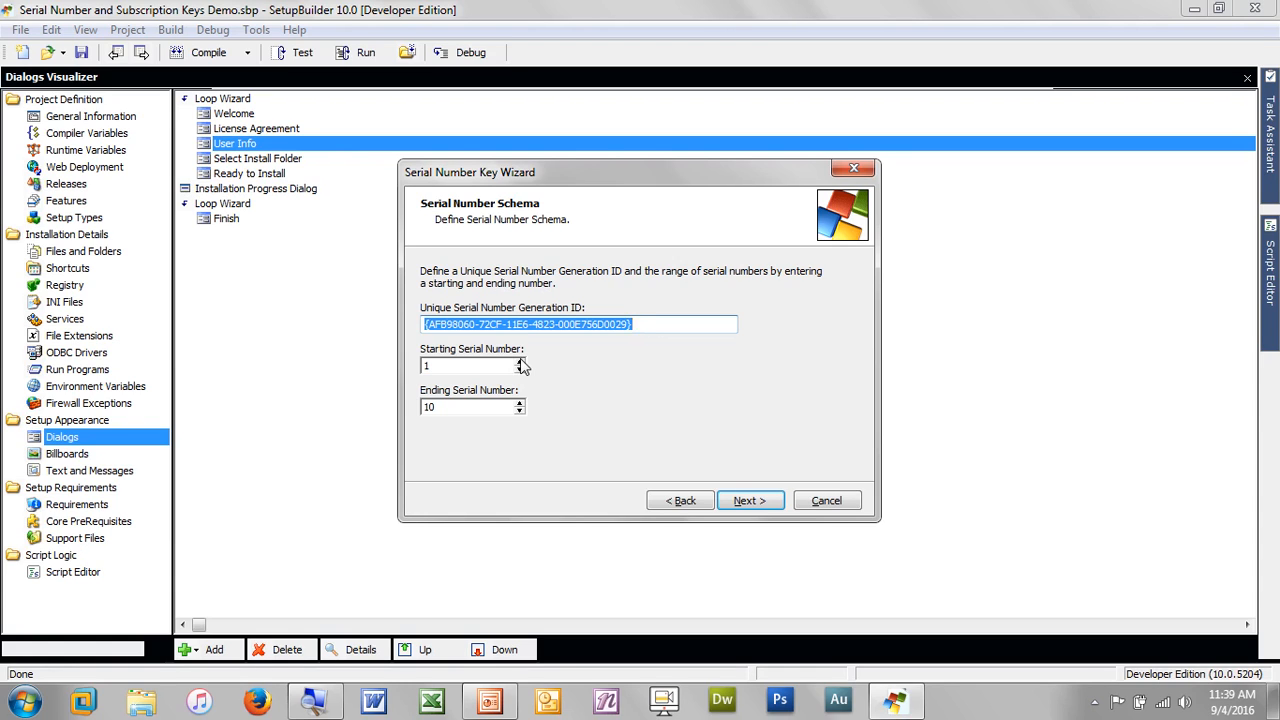
{"action": "type", "text": "DemoDemo123"}
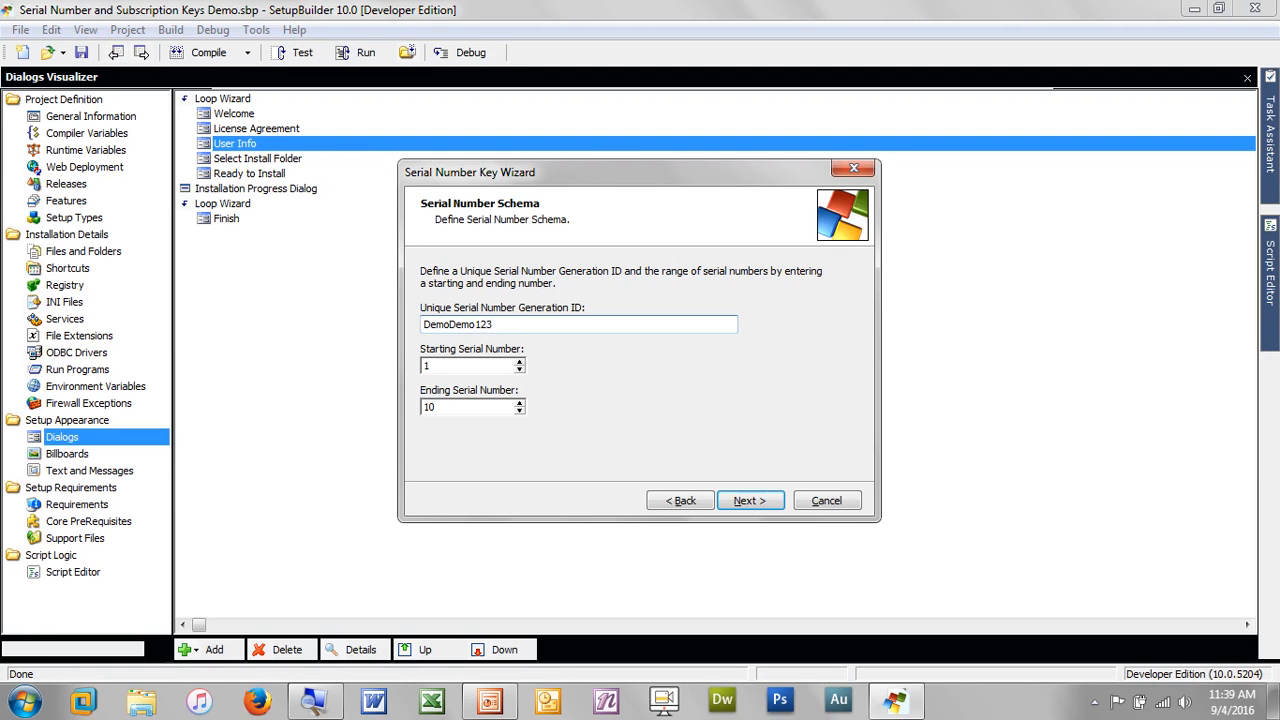
{"action": "key", "text": "Tab"}
{"action": "type", "text": "1"}
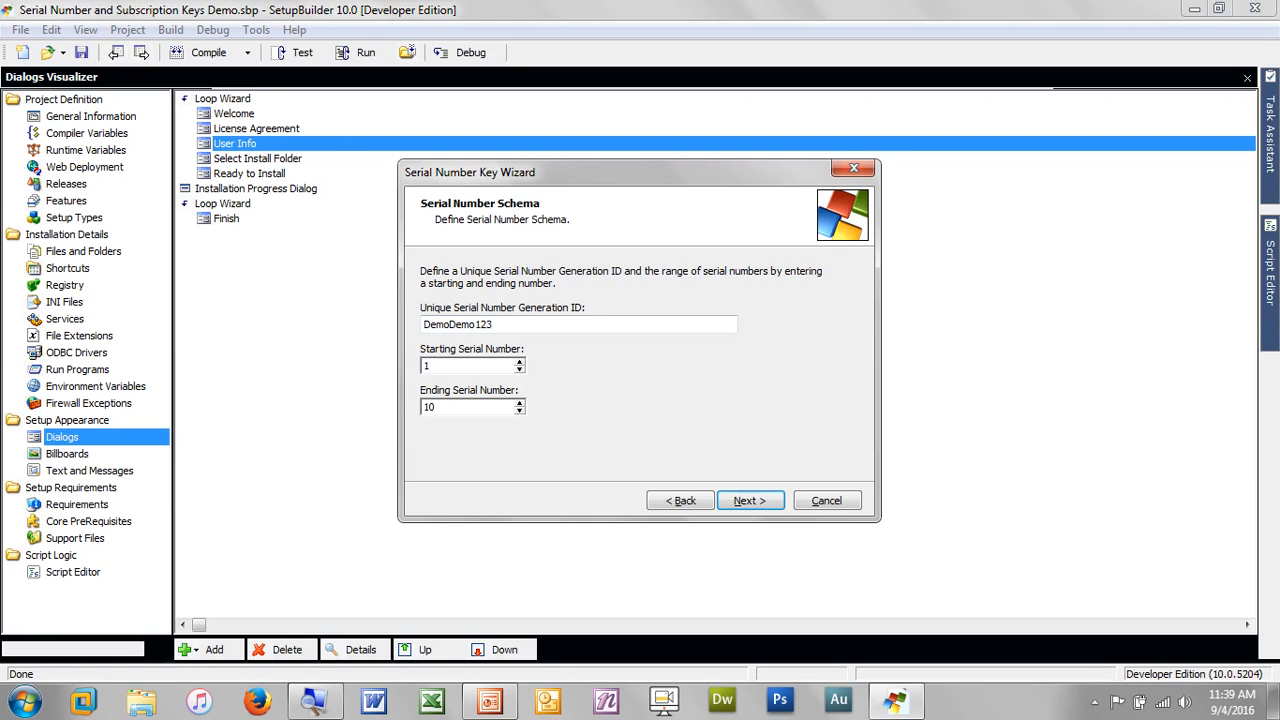
{"action": "key", "text": "Tab"}
{"action": "type", "text": "9246"}
{"action": "key", "text": "Return"}
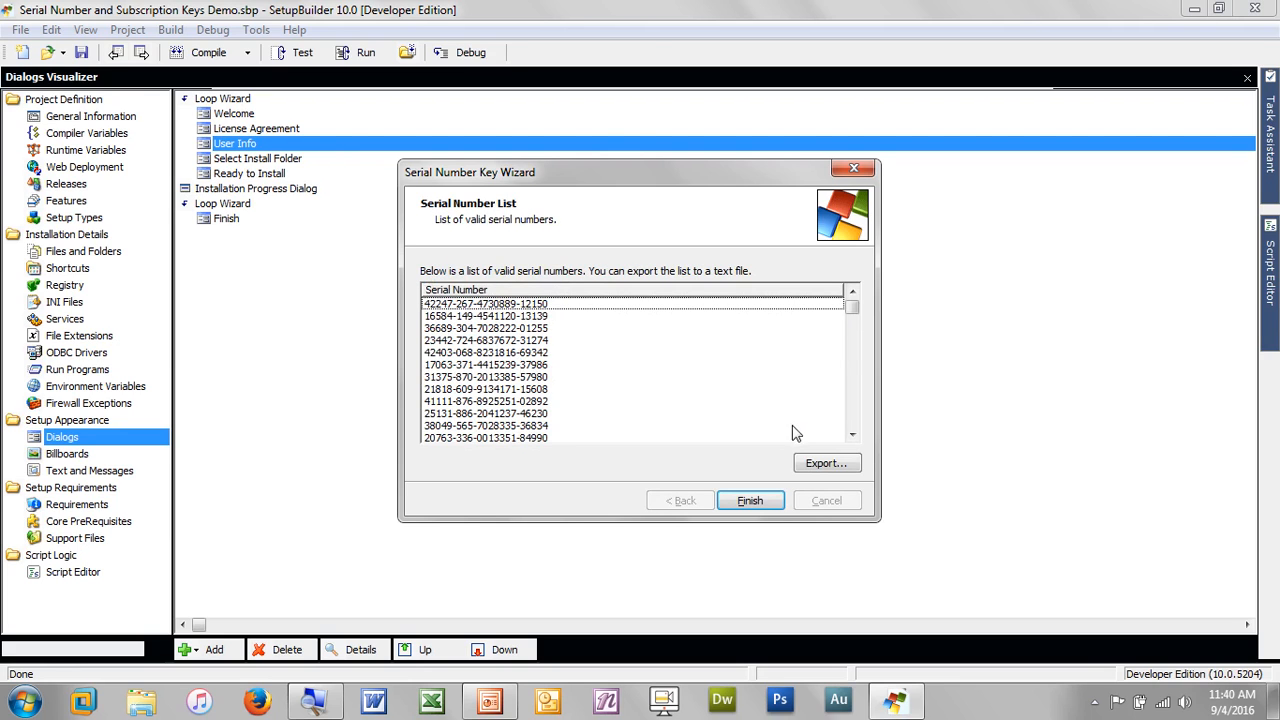
Export the serial list as text file DemoDemo123 on the Desktop, then finish the wizard
{"action": "left_click", "coordinate": [843, 468]}
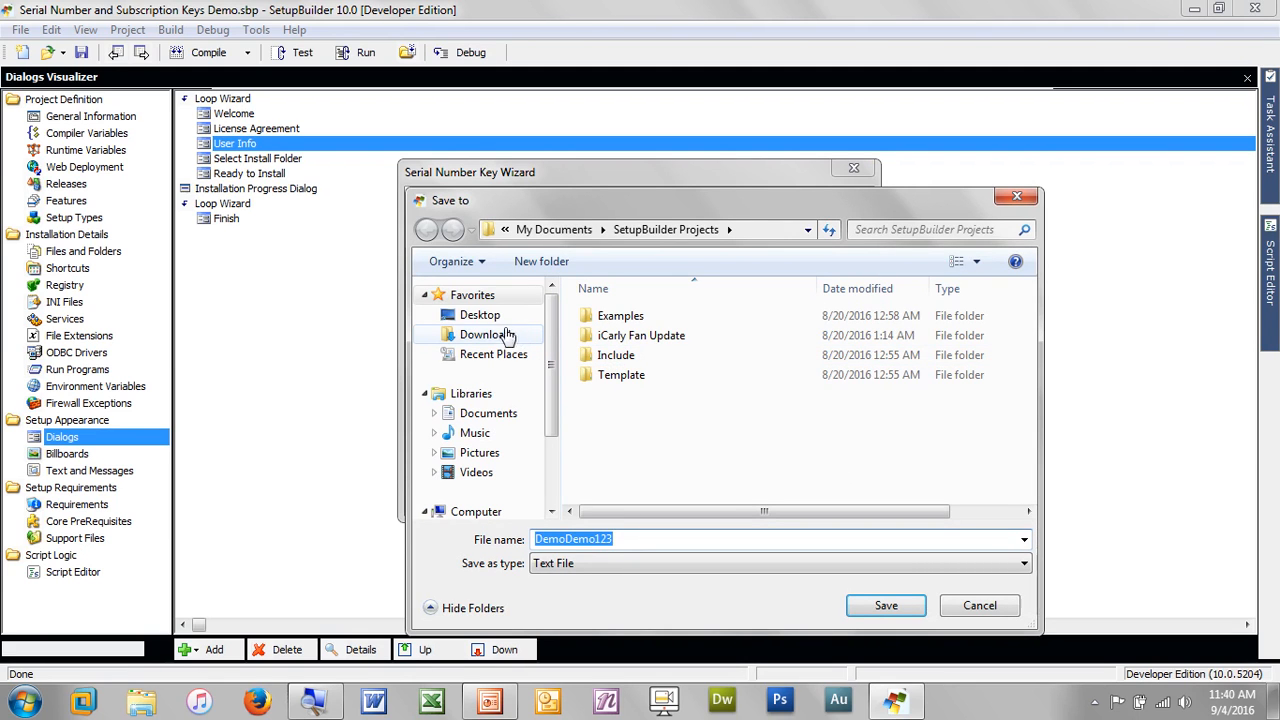
{"action": "left_click", "coordinate": [480, 315]}
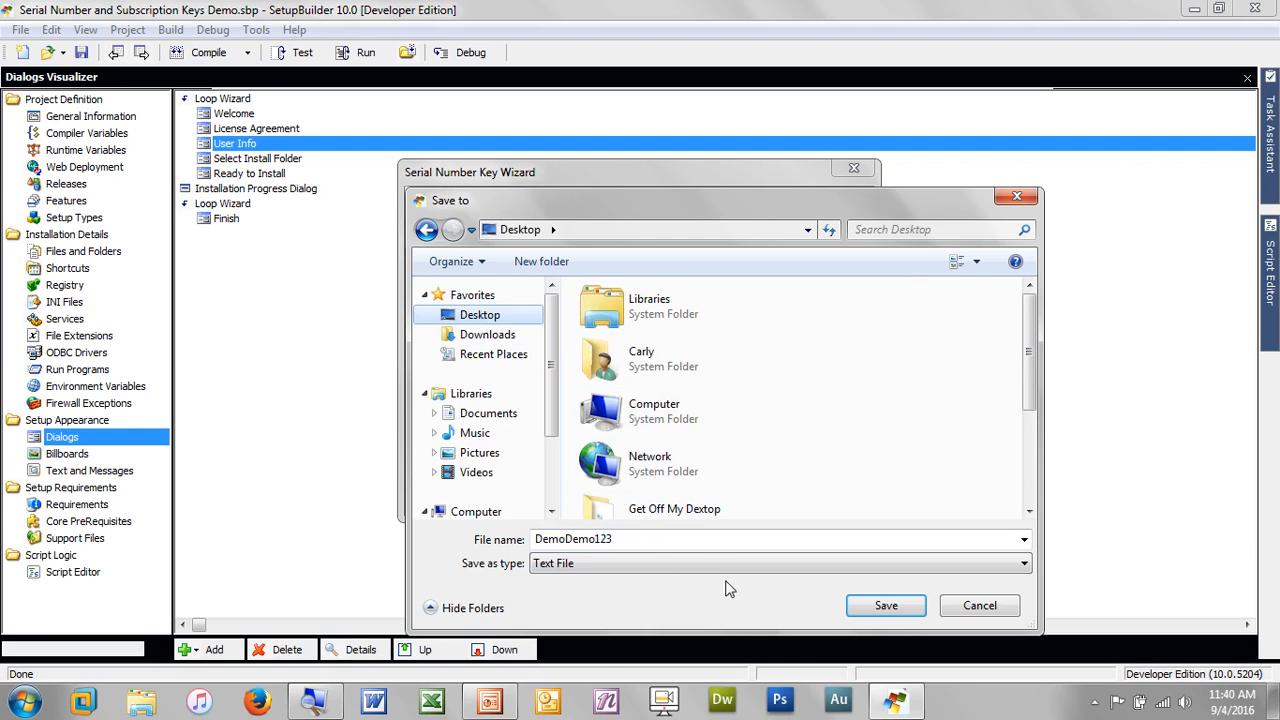
{"action": "left_click", "coordinate": [880, 612]}
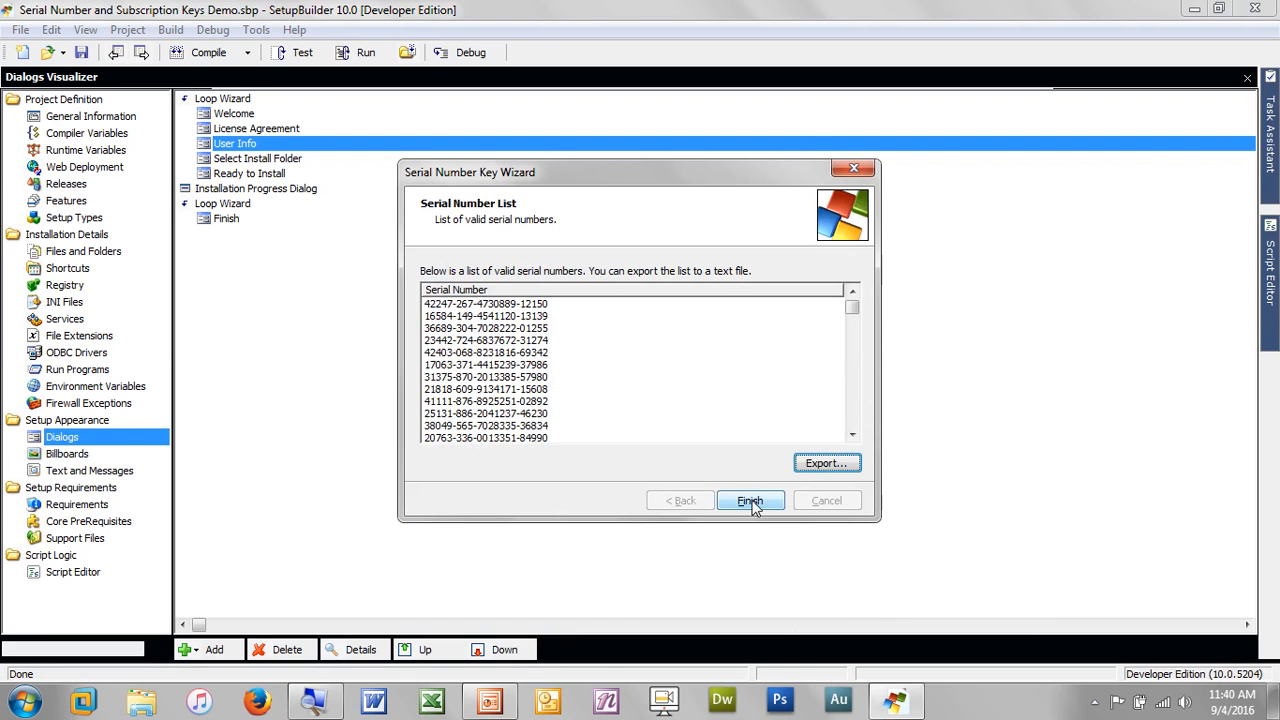
{"action": "left_click", "coordinate": [752, 505]}
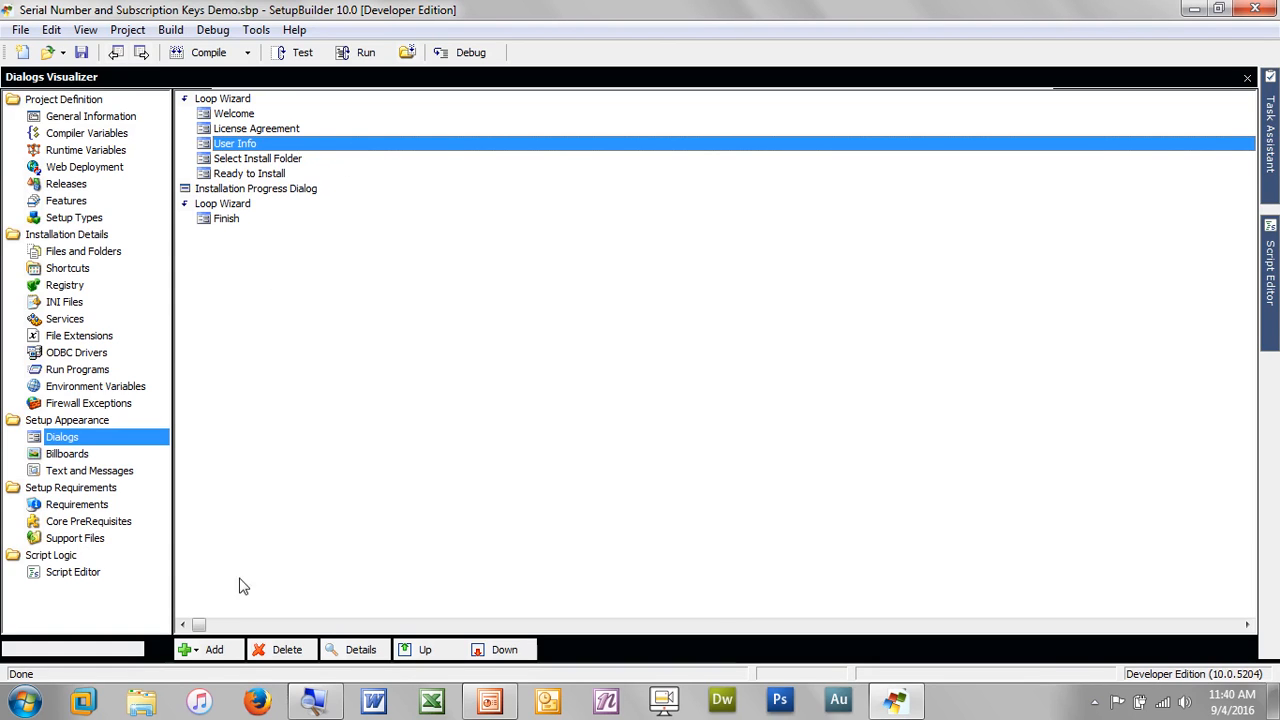
Add an Edit Data [Multiple Line] dialog after User Info in the wizard
{"action": "left_click", "coordinate": [212, 652]}
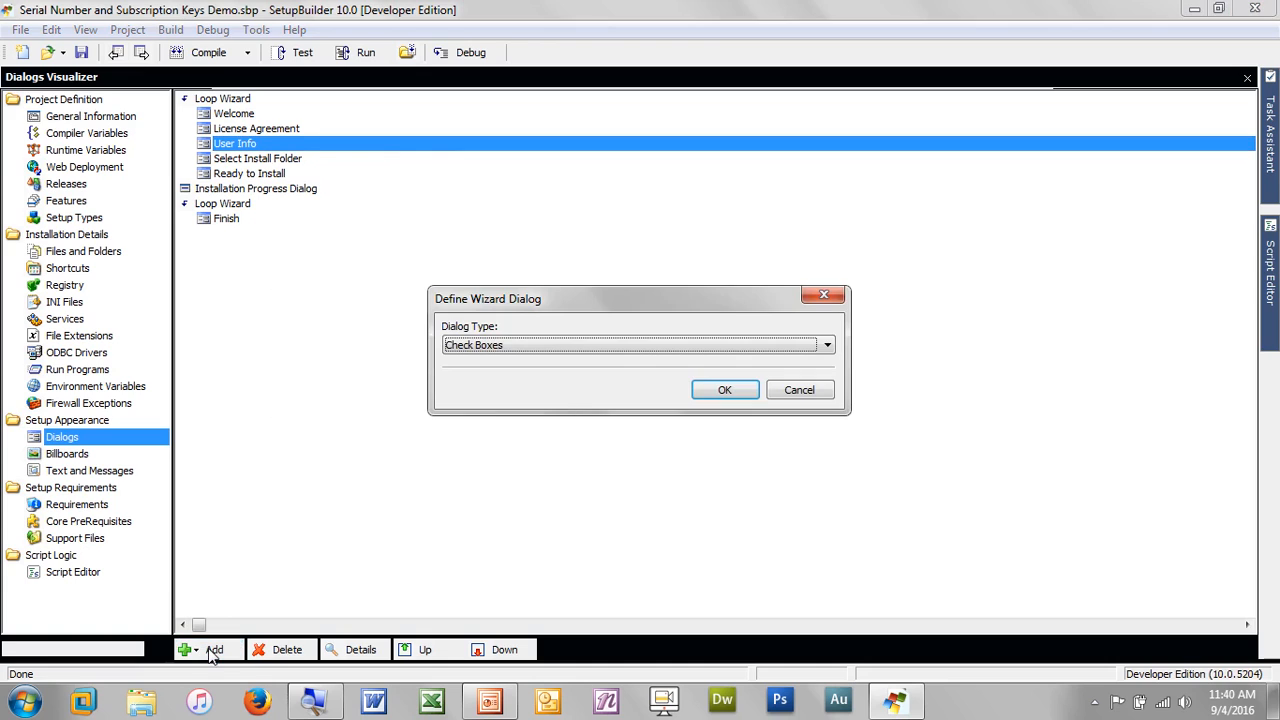
{"action": "left_click", "coordinate": [509, 344]}
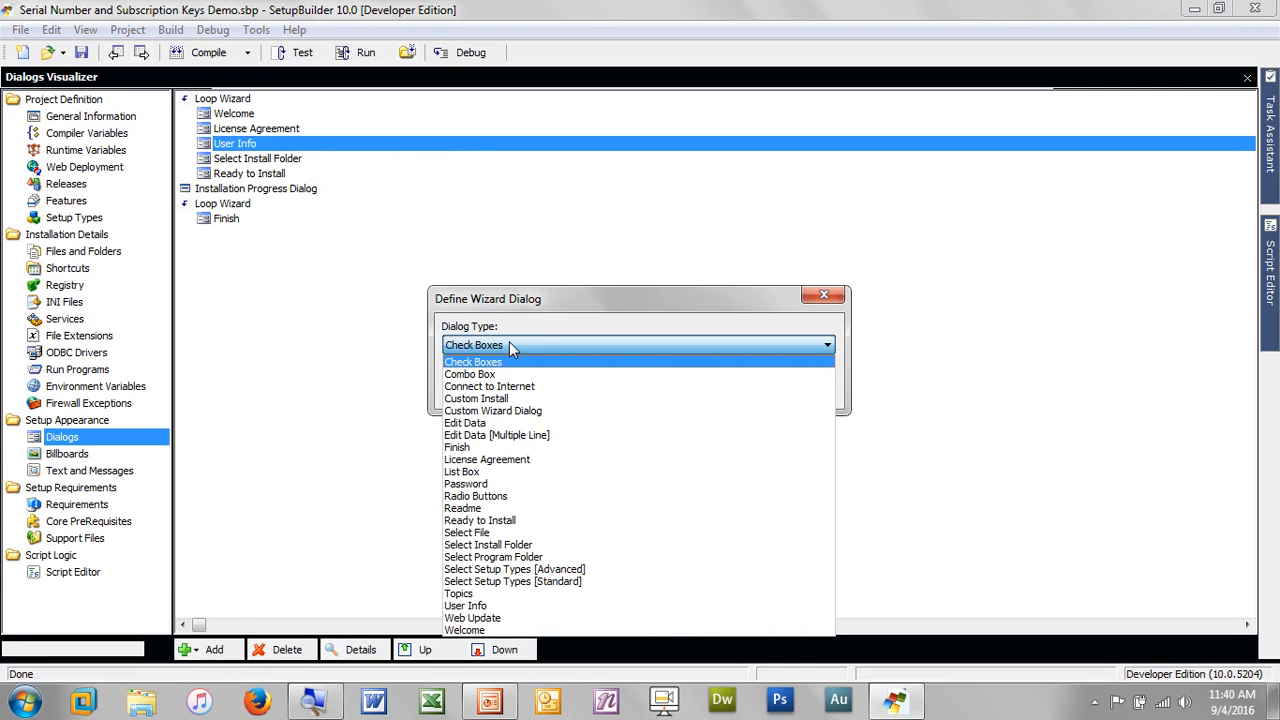
{"action": "left_click", "coordinate": [525, 436]}
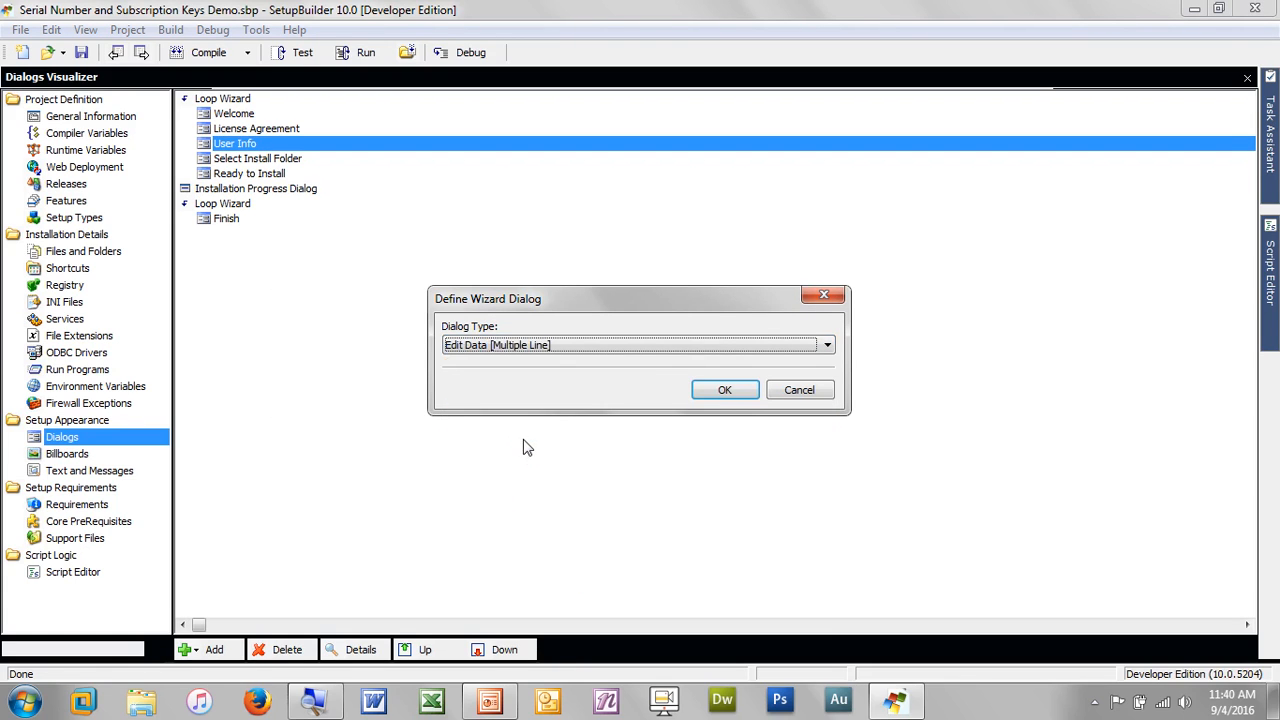
{"action": "left_click", "coordinate": [725, 392]}
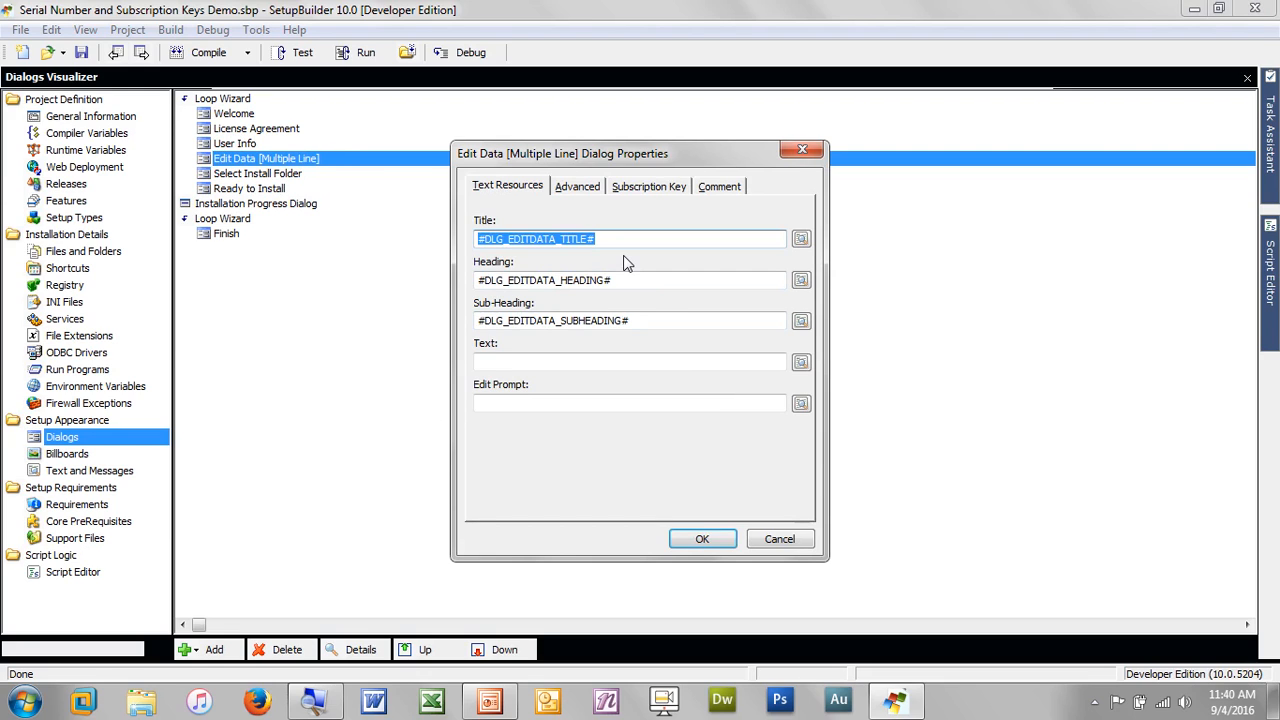
Title it 'Verify Subscription' with heading 'Verify Update Subscription'
{"action": "type", "text": "V"}
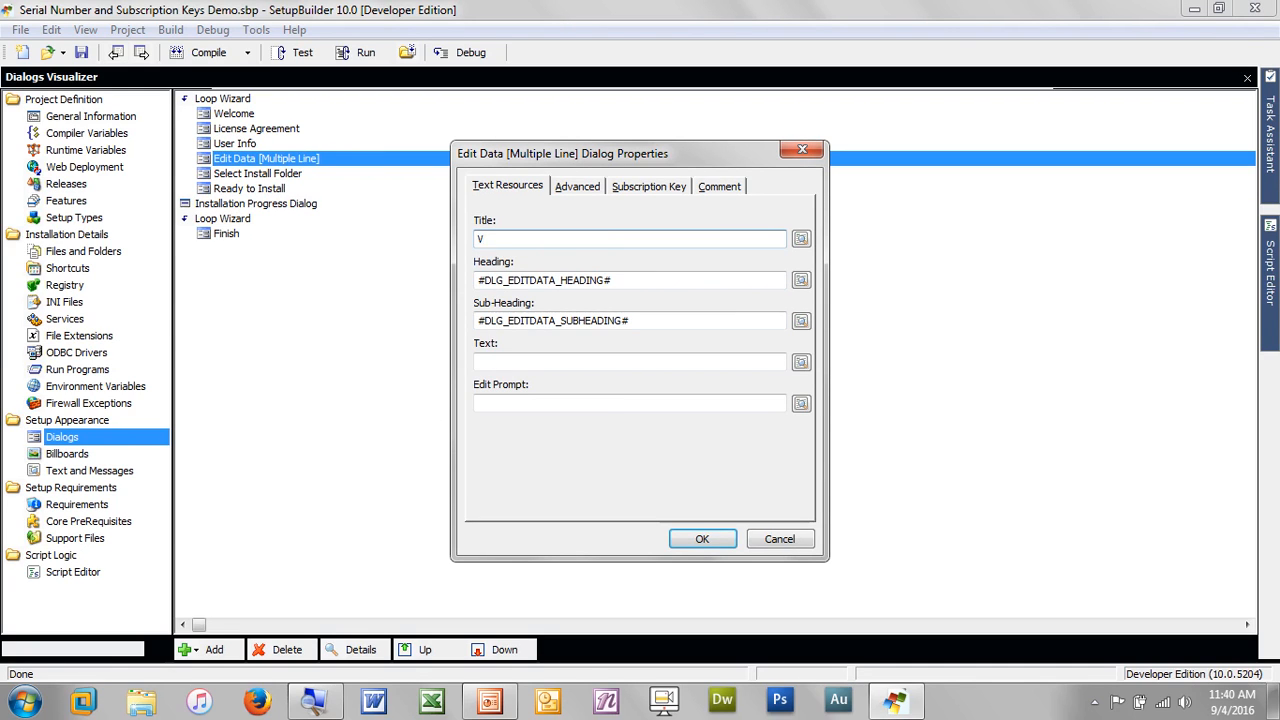
{"action": "type", "text": "erify Subscription"}
{"action": "key", "text": "Tab"}
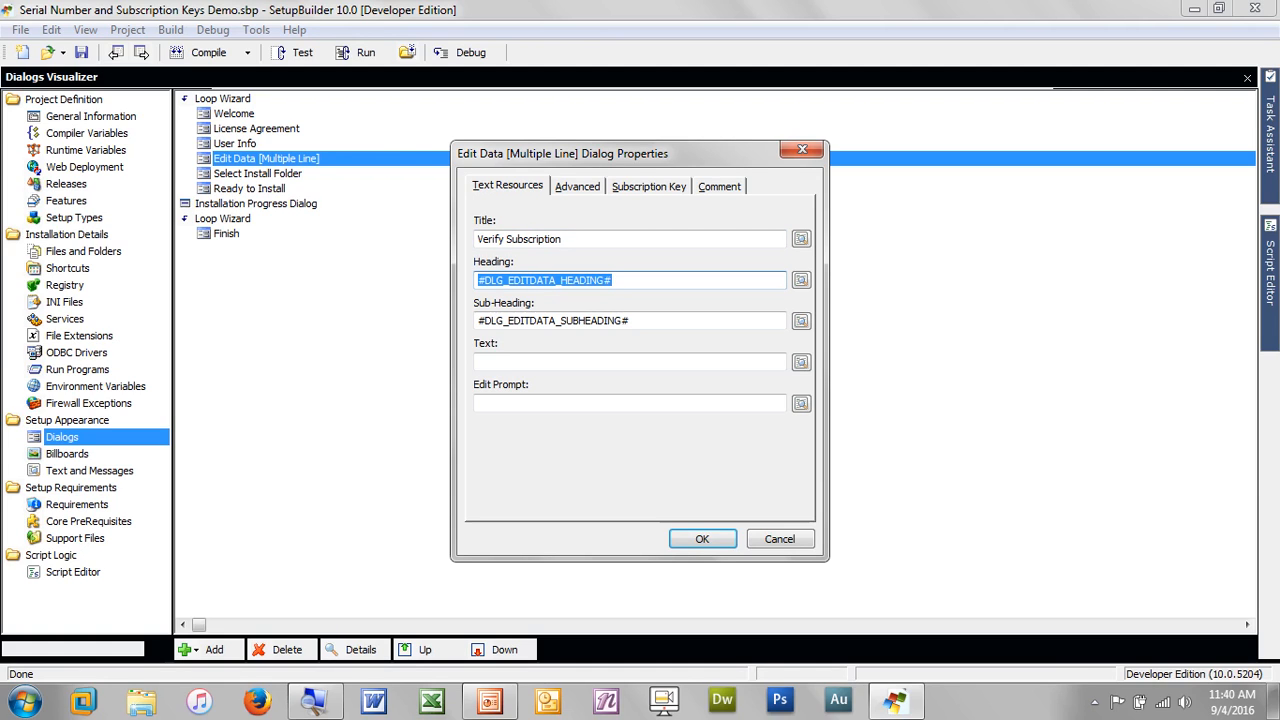
{"action": "type", "text": "Verify U"}
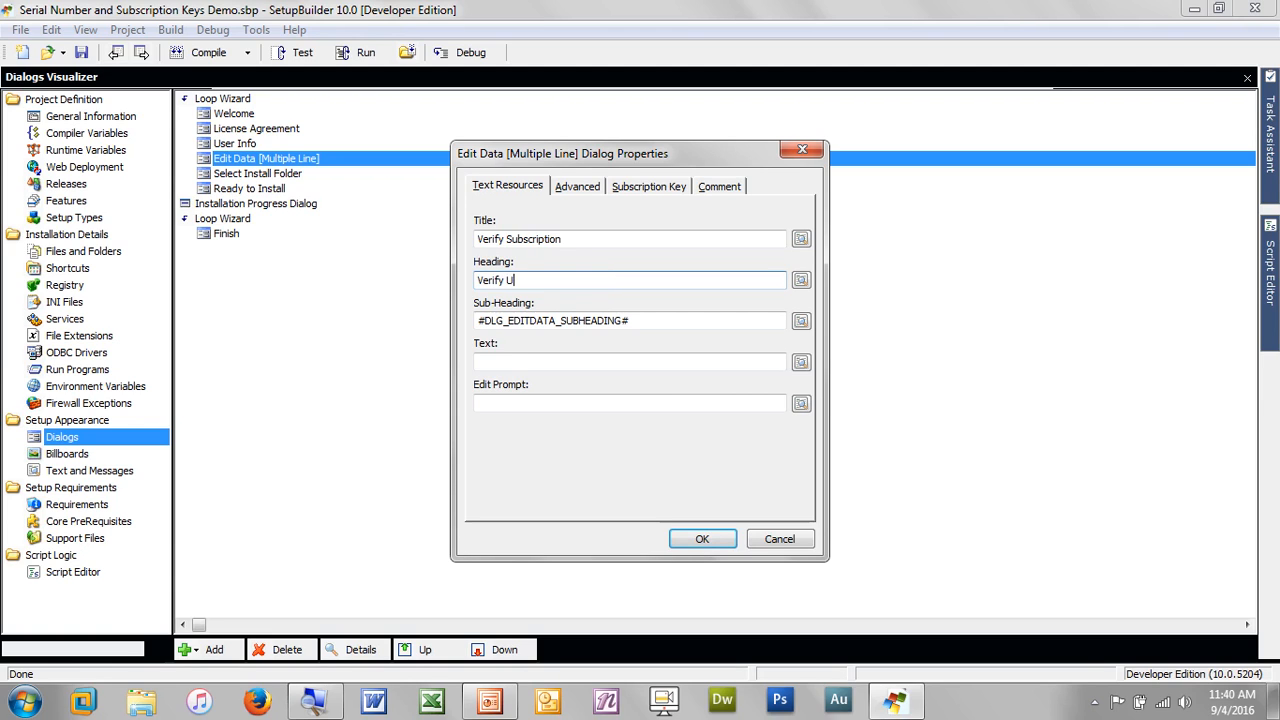
{"action": "type", "text": "pdate Subscription"}
{"action": "key", "text": "Tab"}
{"action": "key", "text": "Tab"}
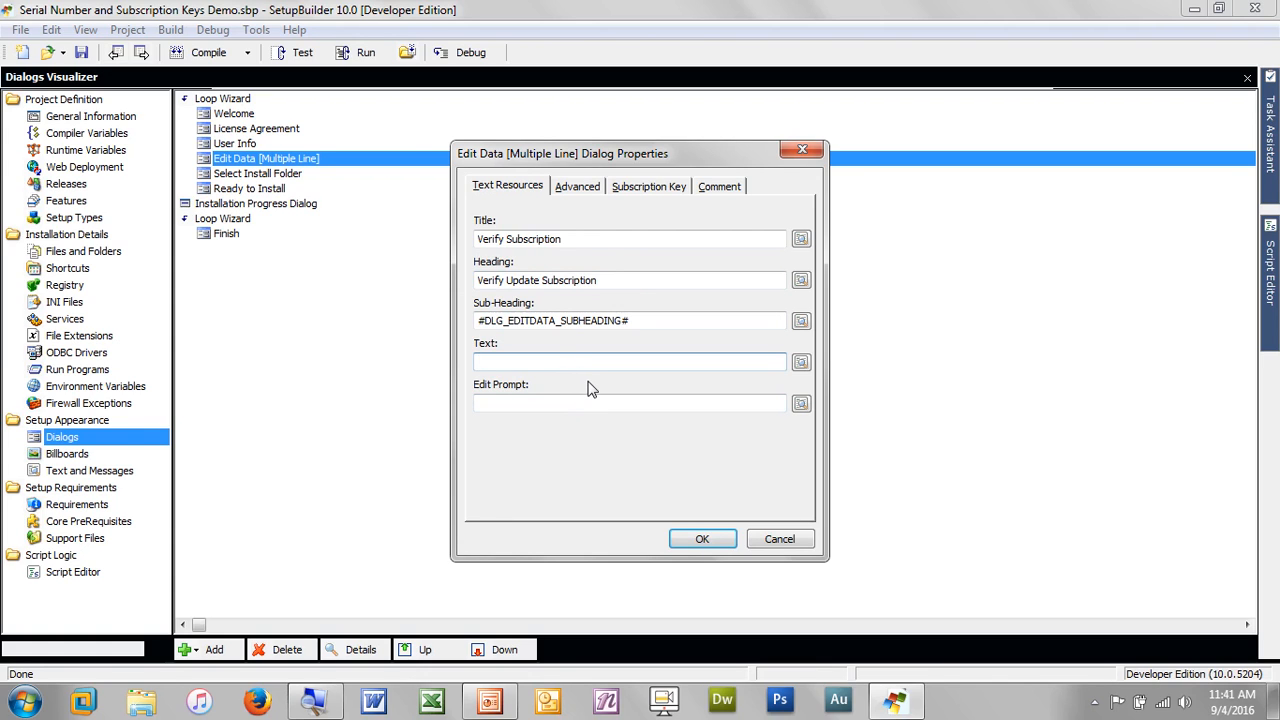
Write body text asking users to paste the maintenance key from DemoSoft's confirmation email, prompt '&Maintenance Key'
{"action": "type", "text": "Please paste your"}
{"action": "type", "text": "maintenac"}
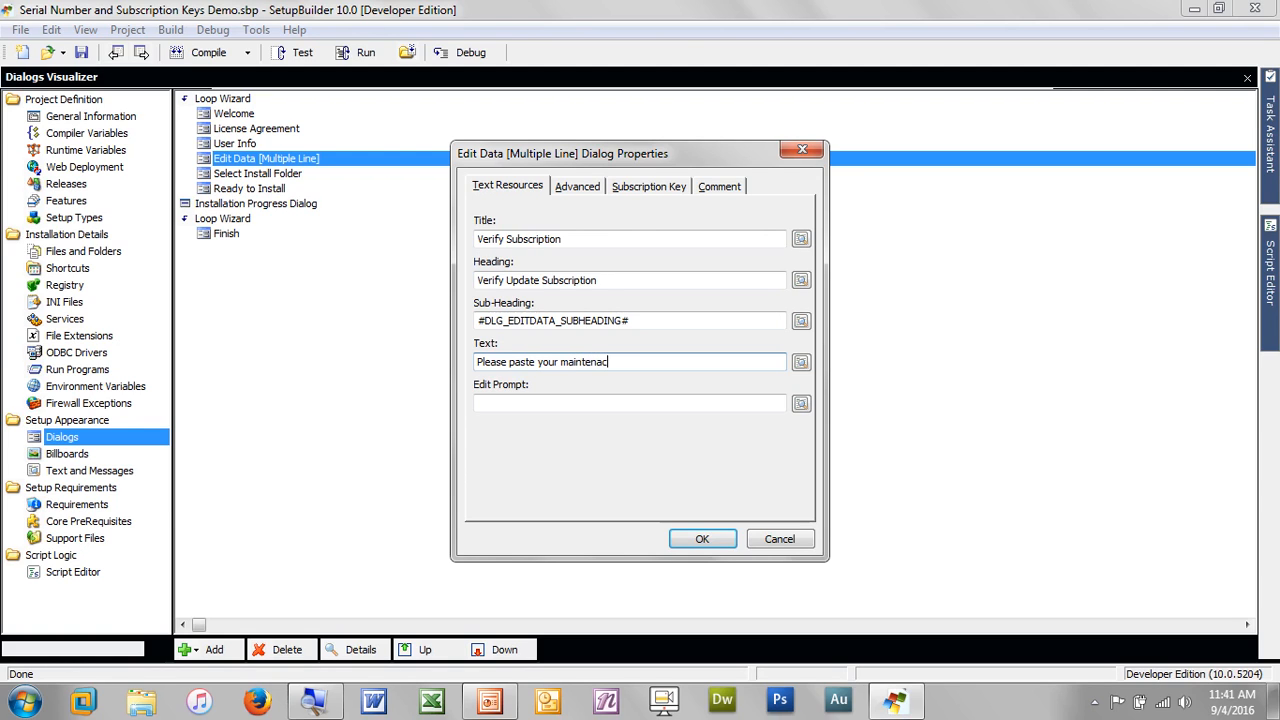
{"action": "type", "text": "e key in the box below"}
{"action": "left_click", "coordinate": [629, 402]}
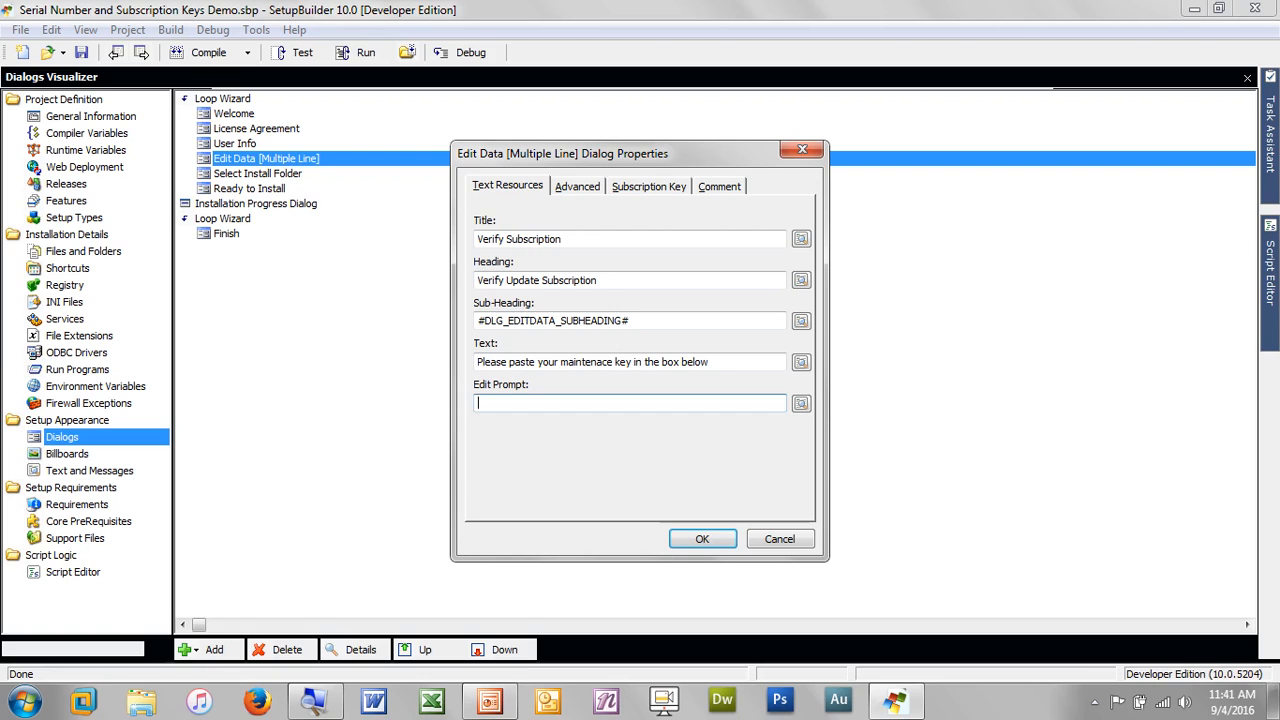
{"action": "type", "text": "&Maintenance Key"}
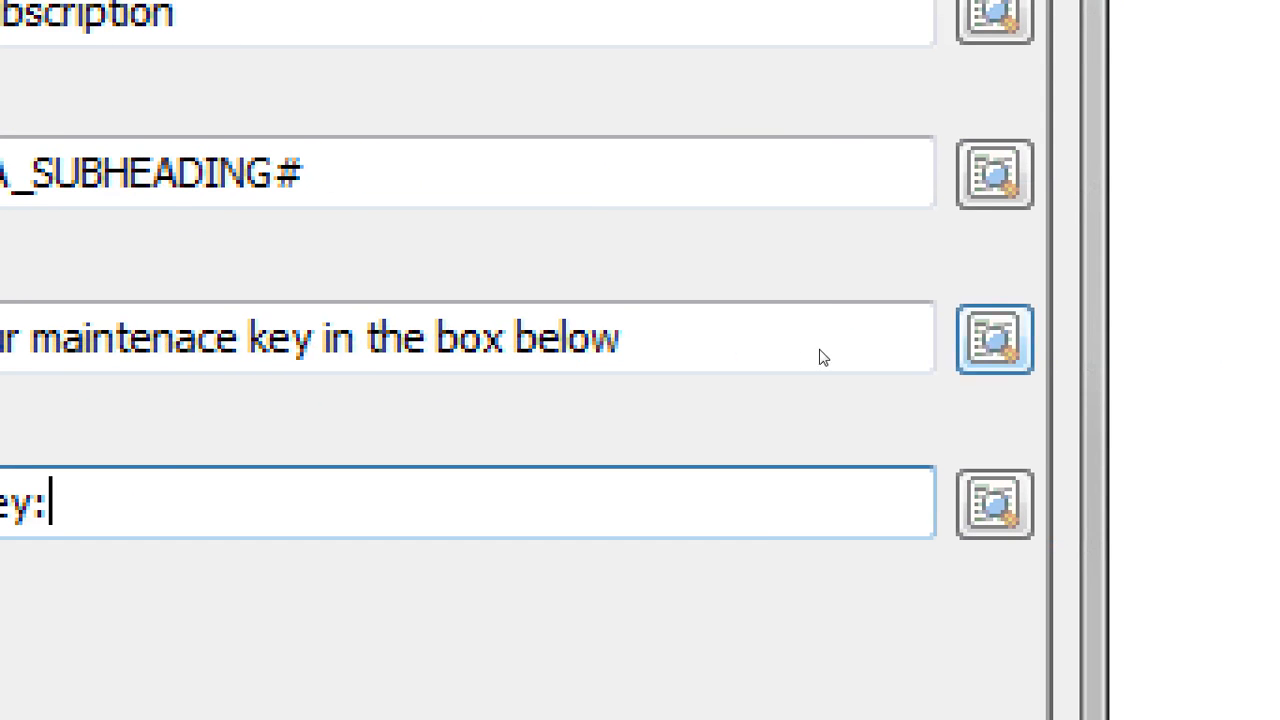
{"action": "left_click", "coordinate": [1203, 336]}
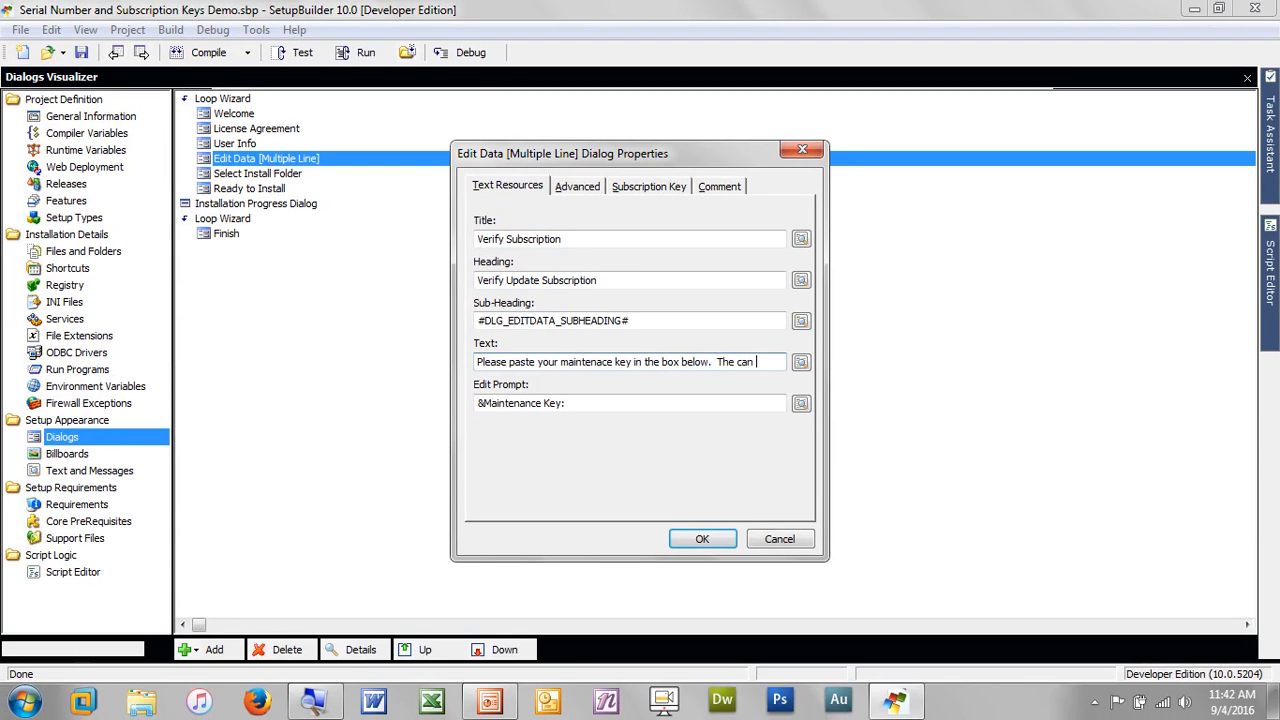
{"action": "type", "text": "found in"}
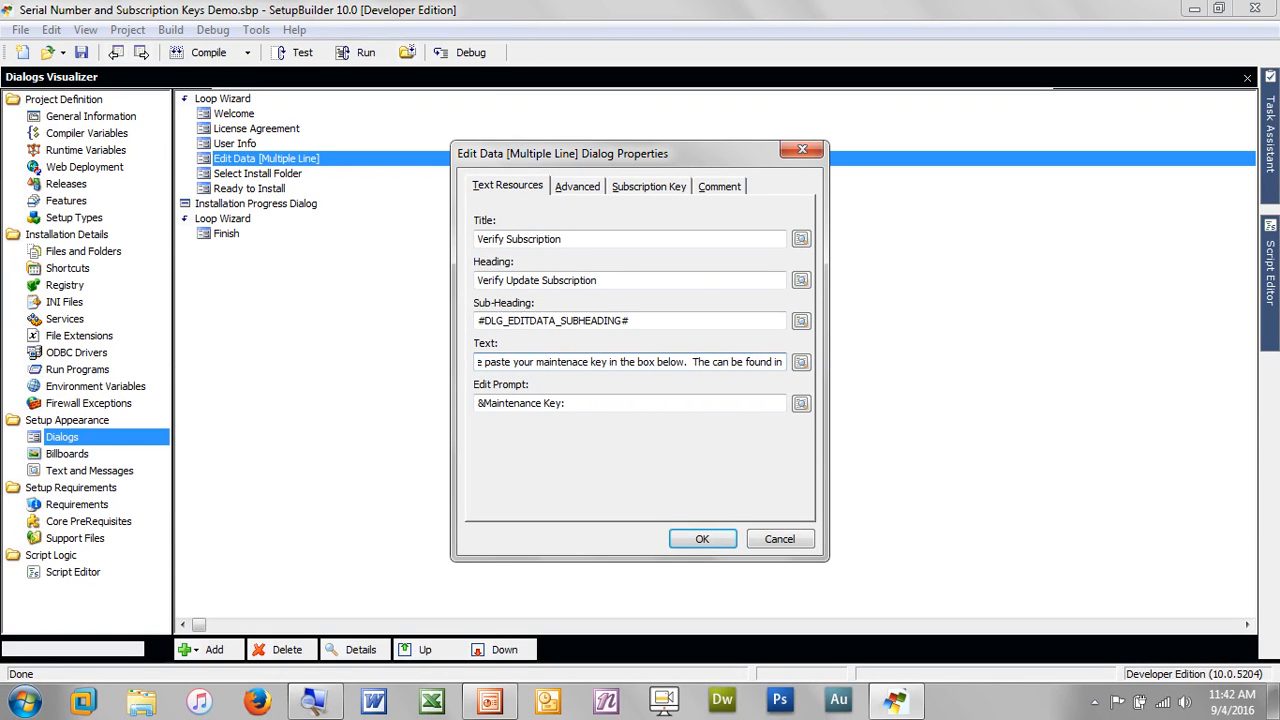
{"action": "type", "text": " you ord"}
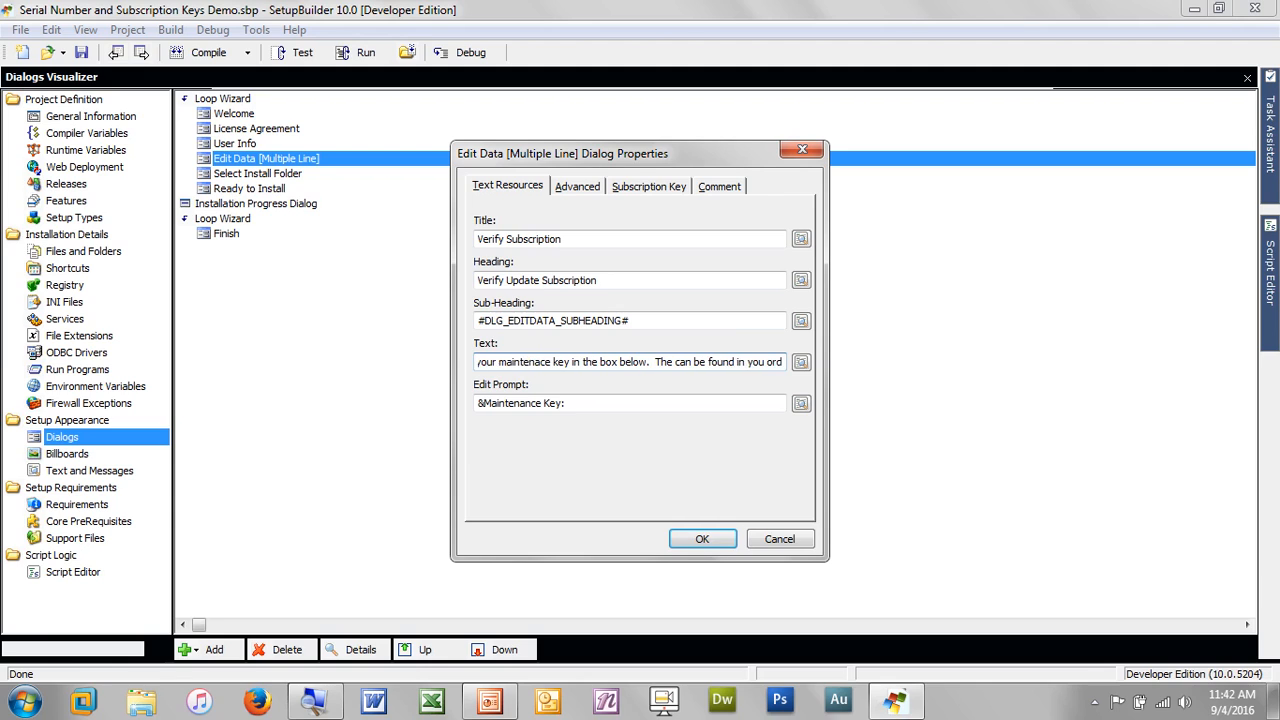
{"action": "type", "text": "er con"}
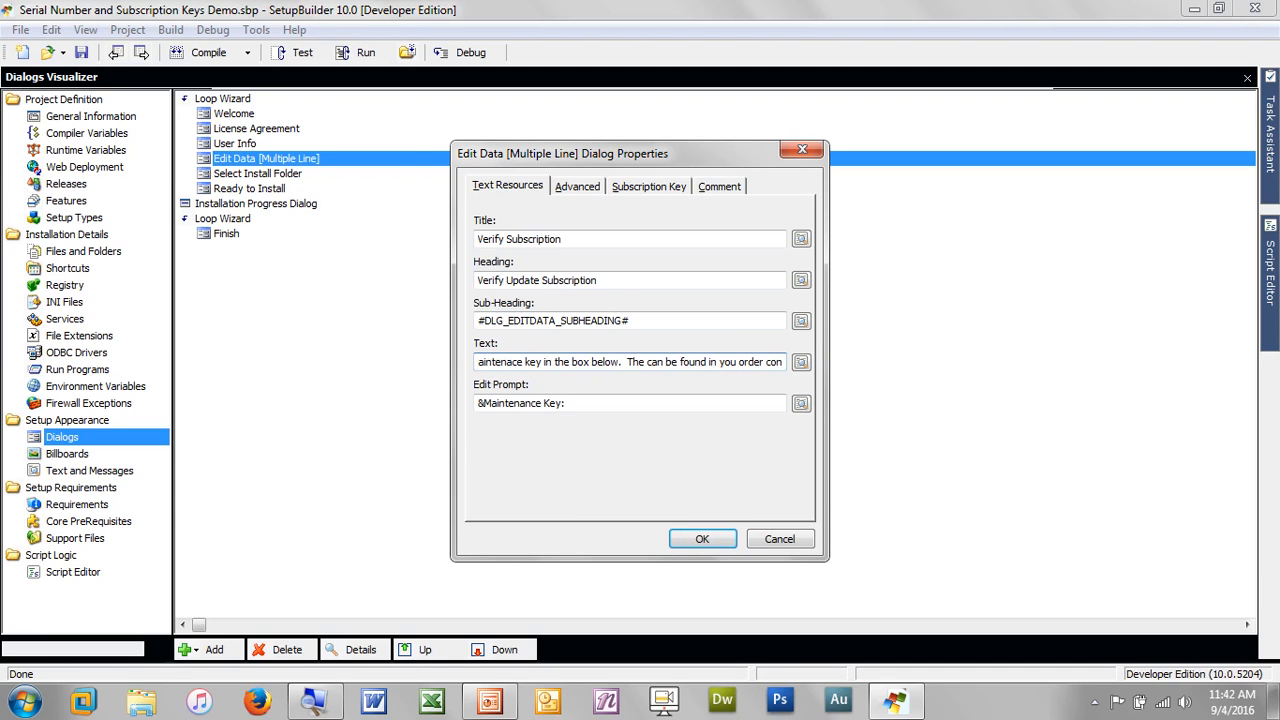
{"action": "type", "text": "firmation email"}
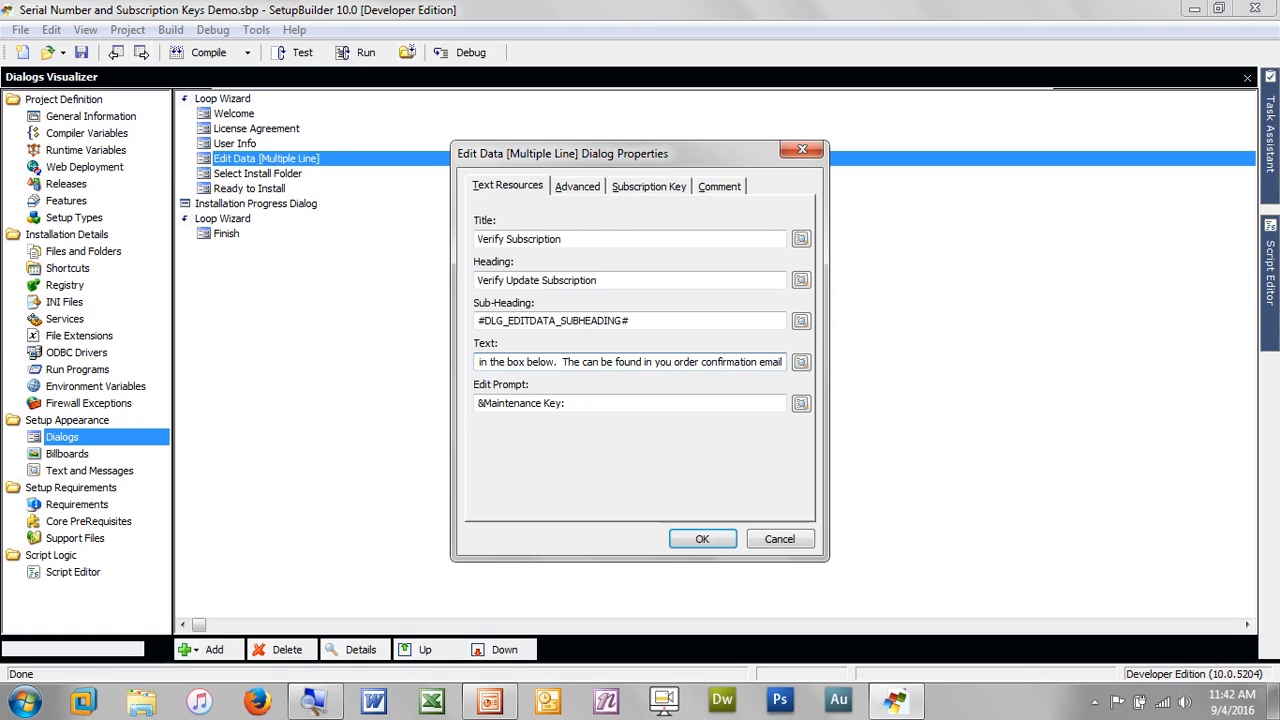
{"action": "type", "text": " from D"}
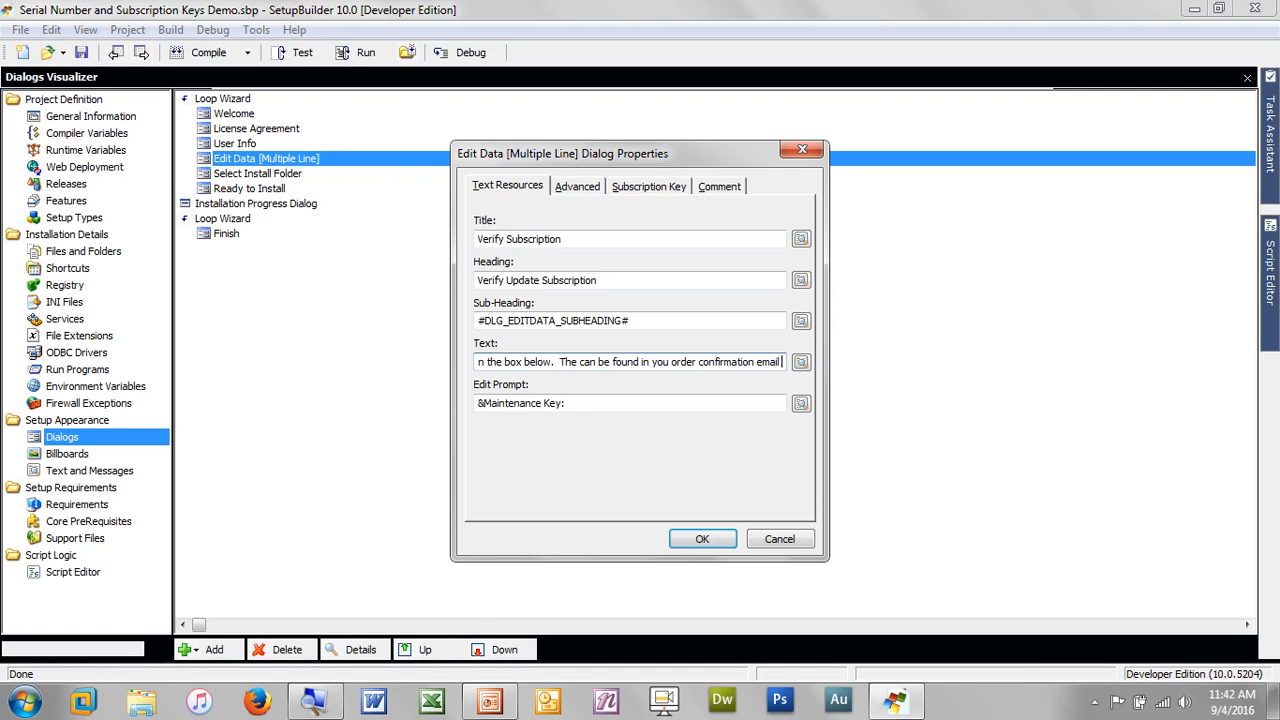
{"action": "type", "text": "emoSoft"}
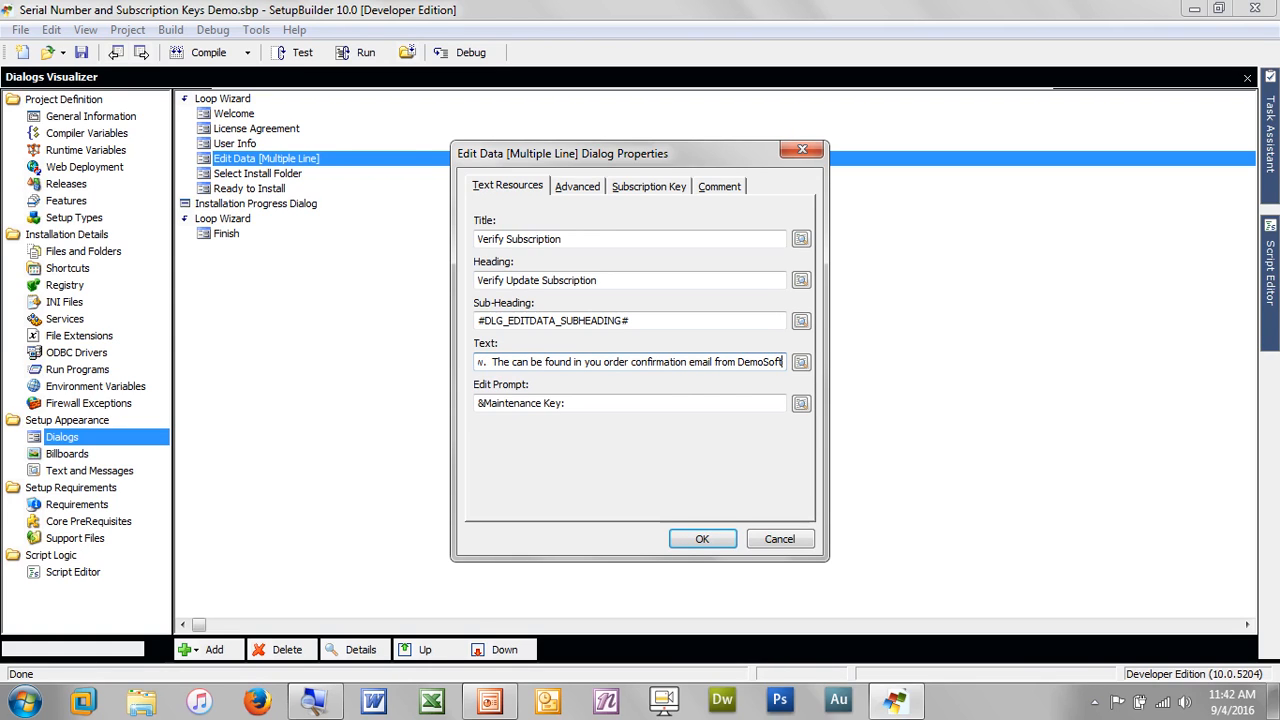
{"action": "type", "text": "."}
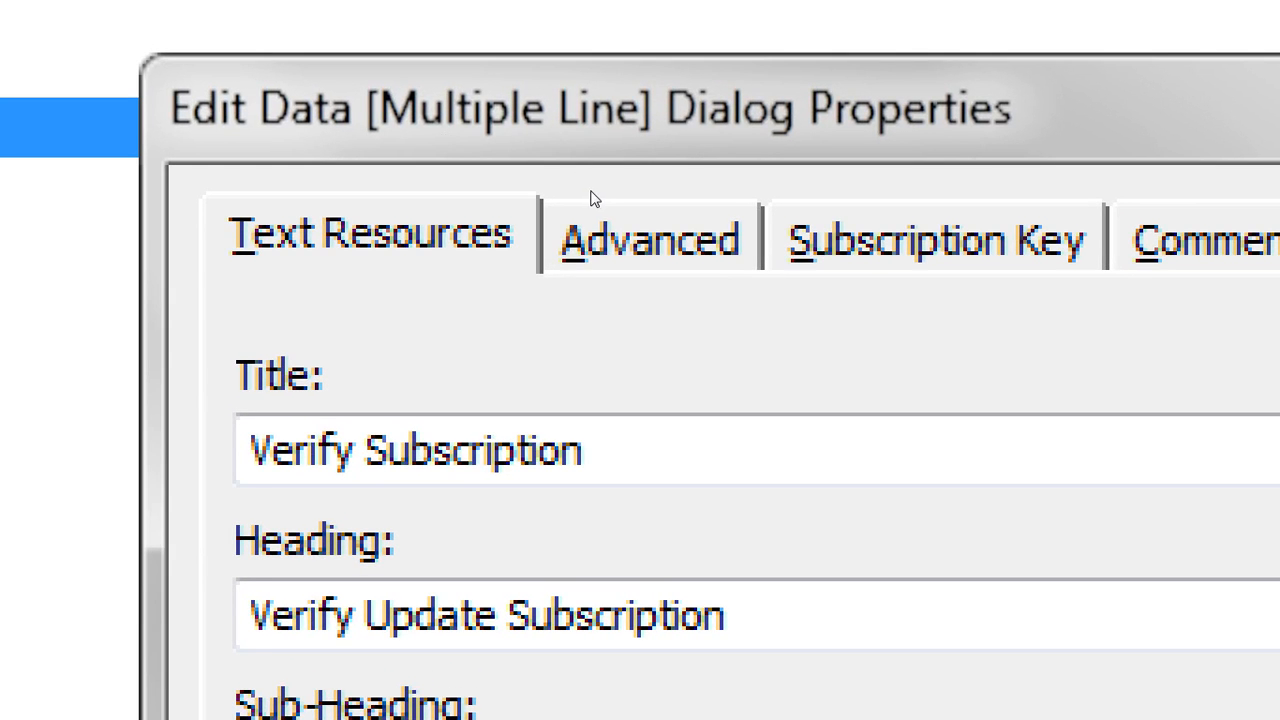
On the Subscription Key tab, check Auto-verify Subscription Key and enter the encryption password
{"action": "left_click", "coordinate": [596, 208]}
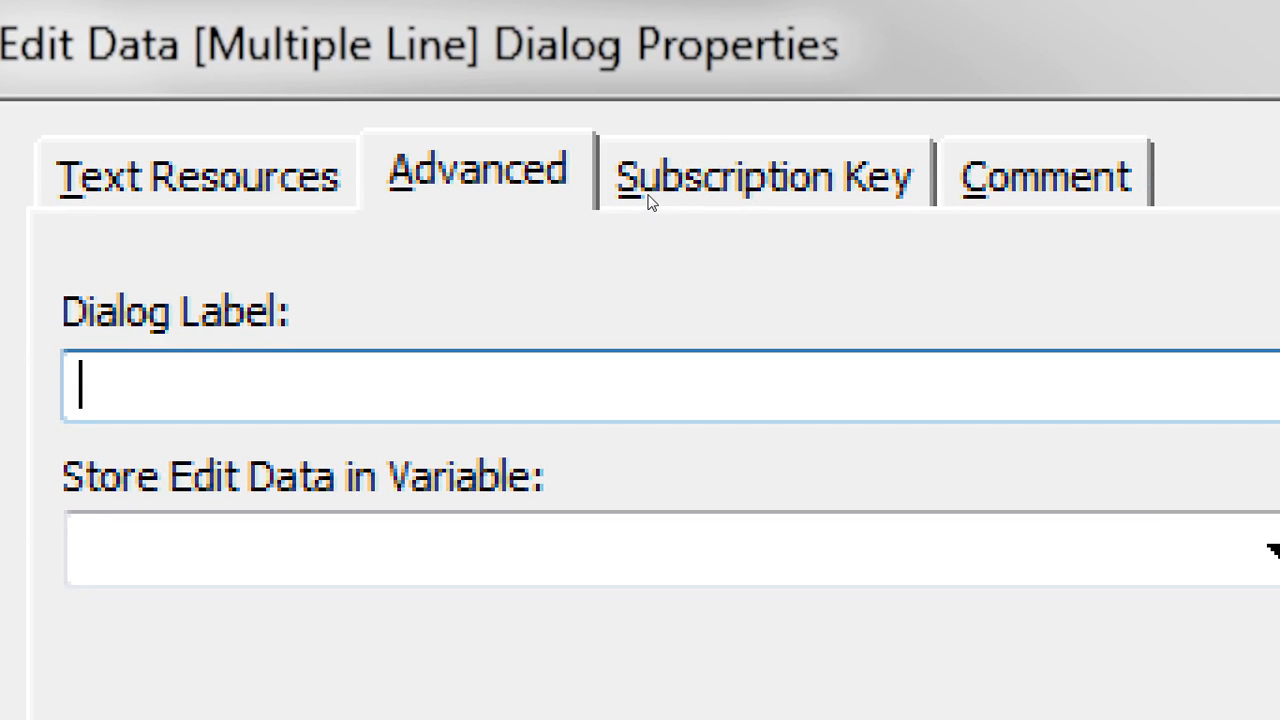
{"action": "left_click", "coordinate": [803, 174]}
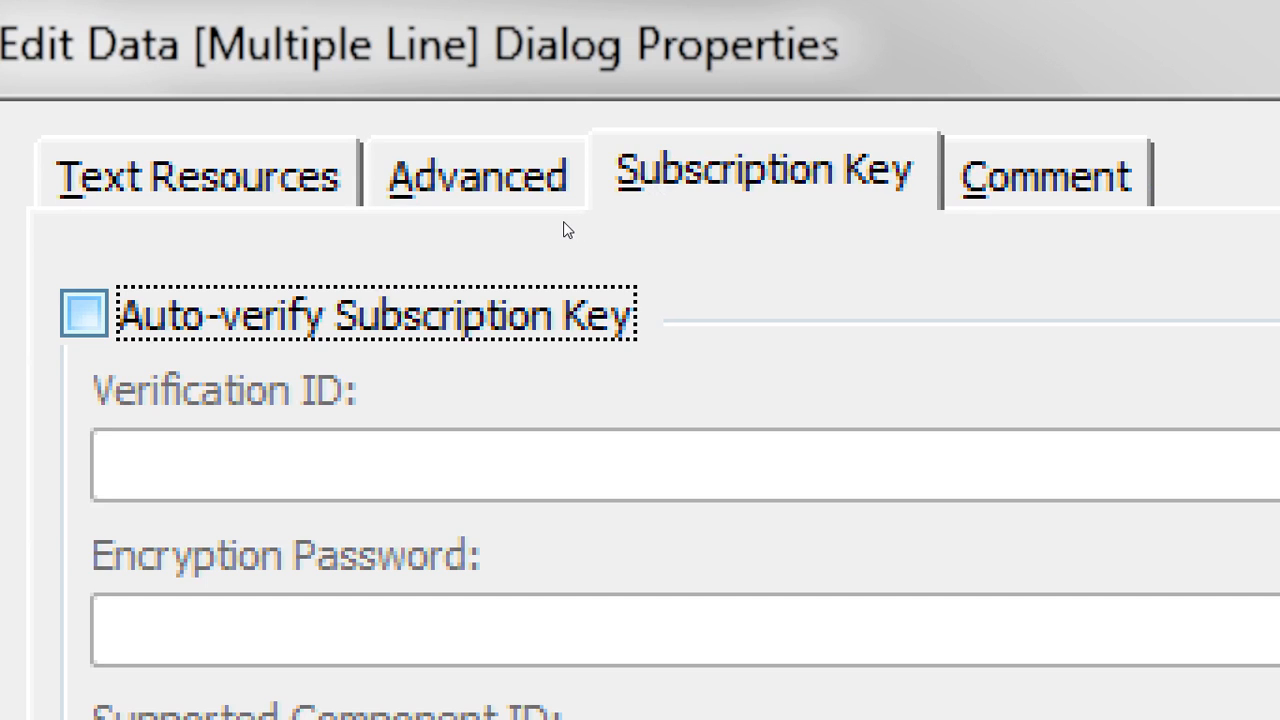
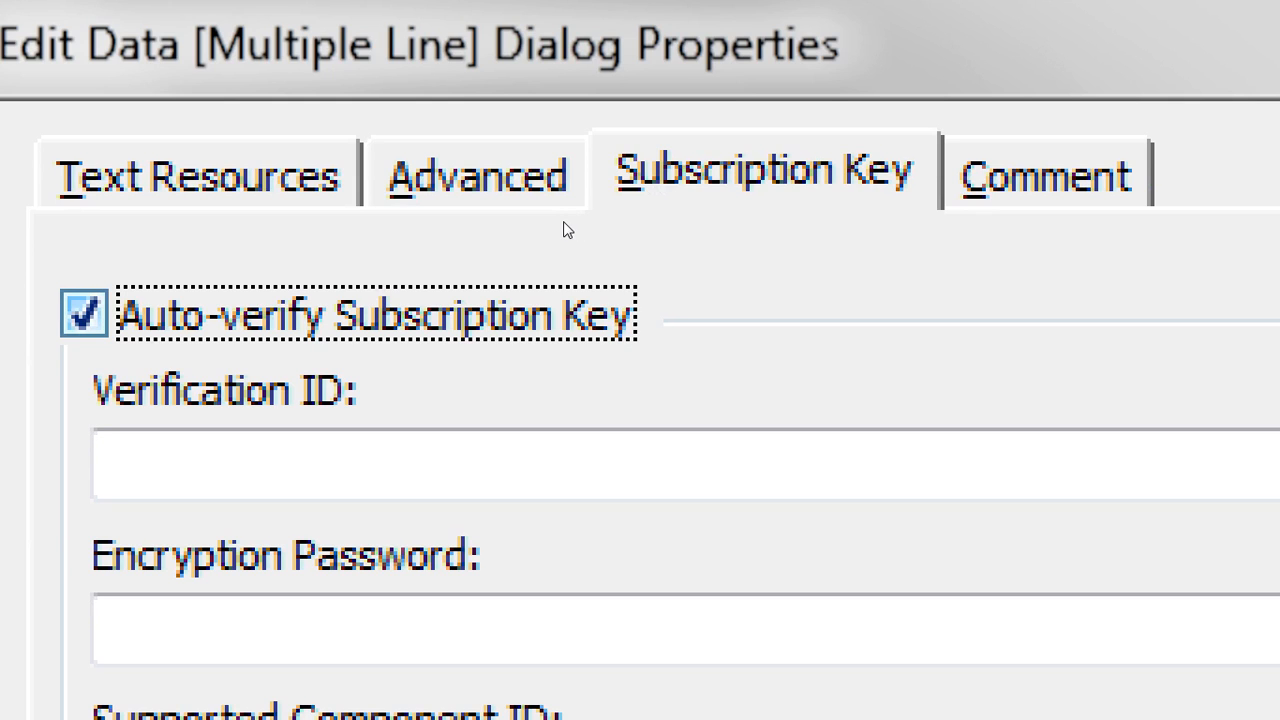
{"action": "key", "text": "Tab"}
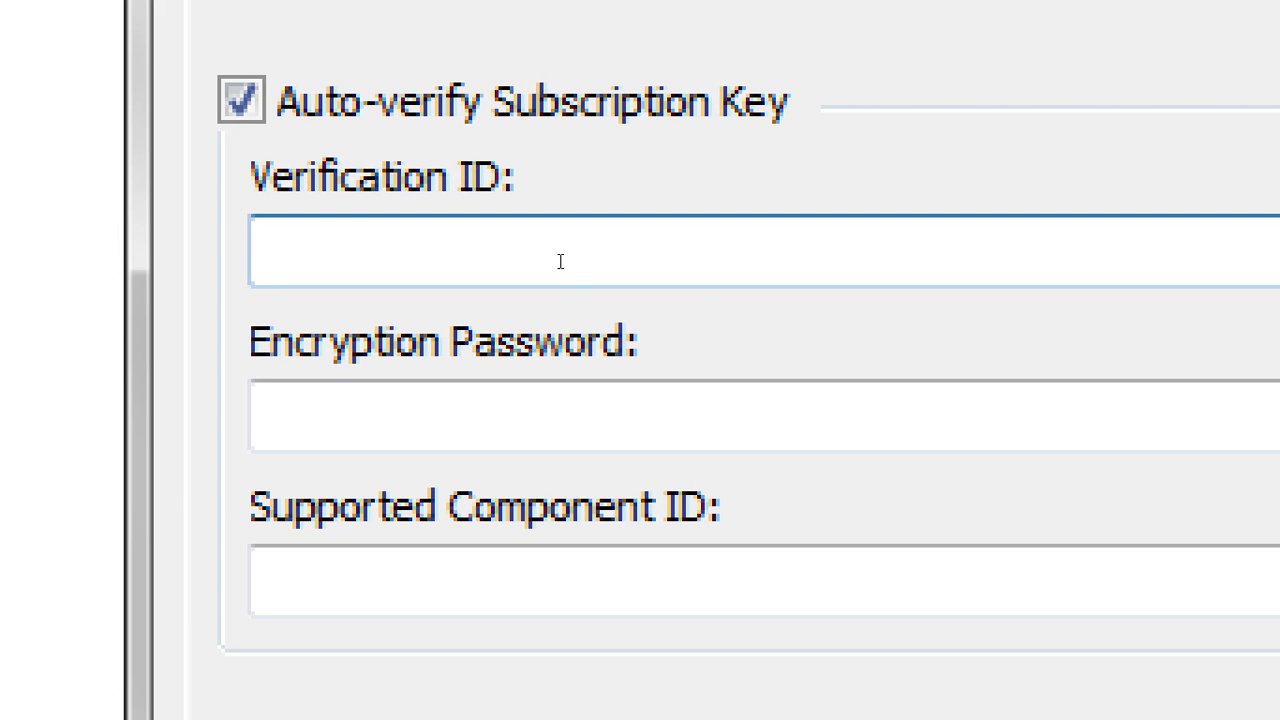
{"action": "key", "text": "Tab"}
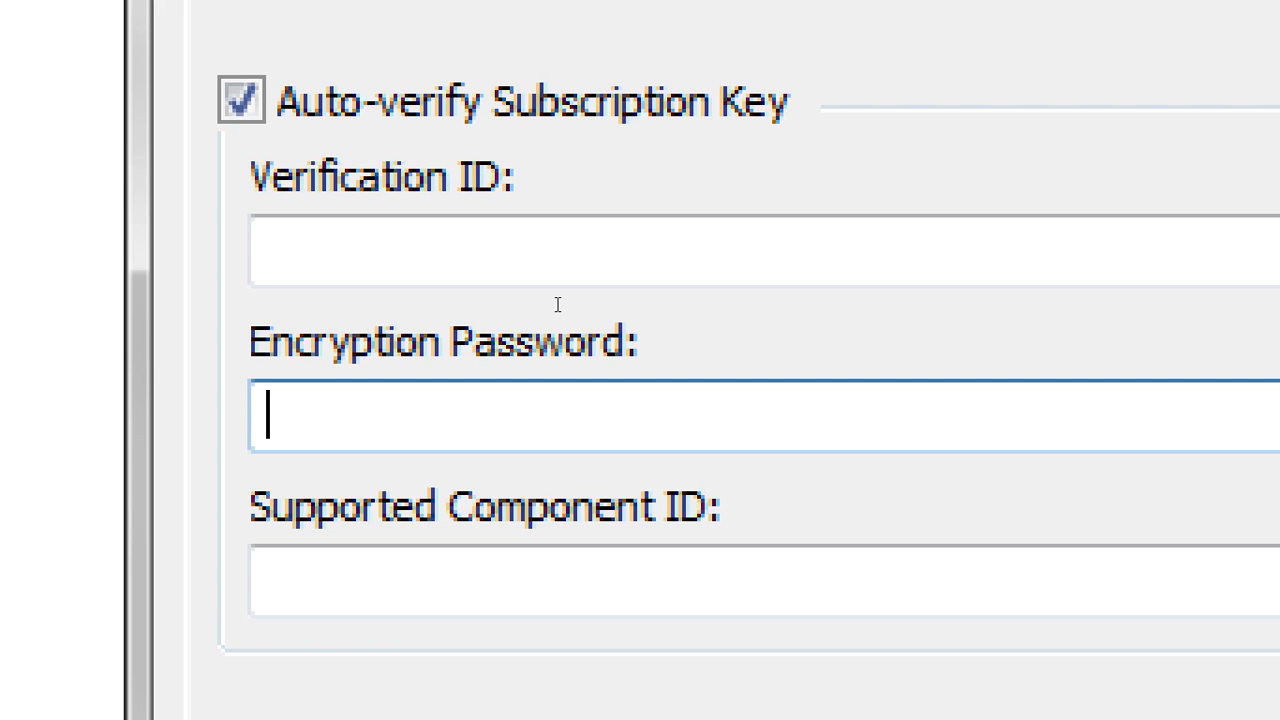
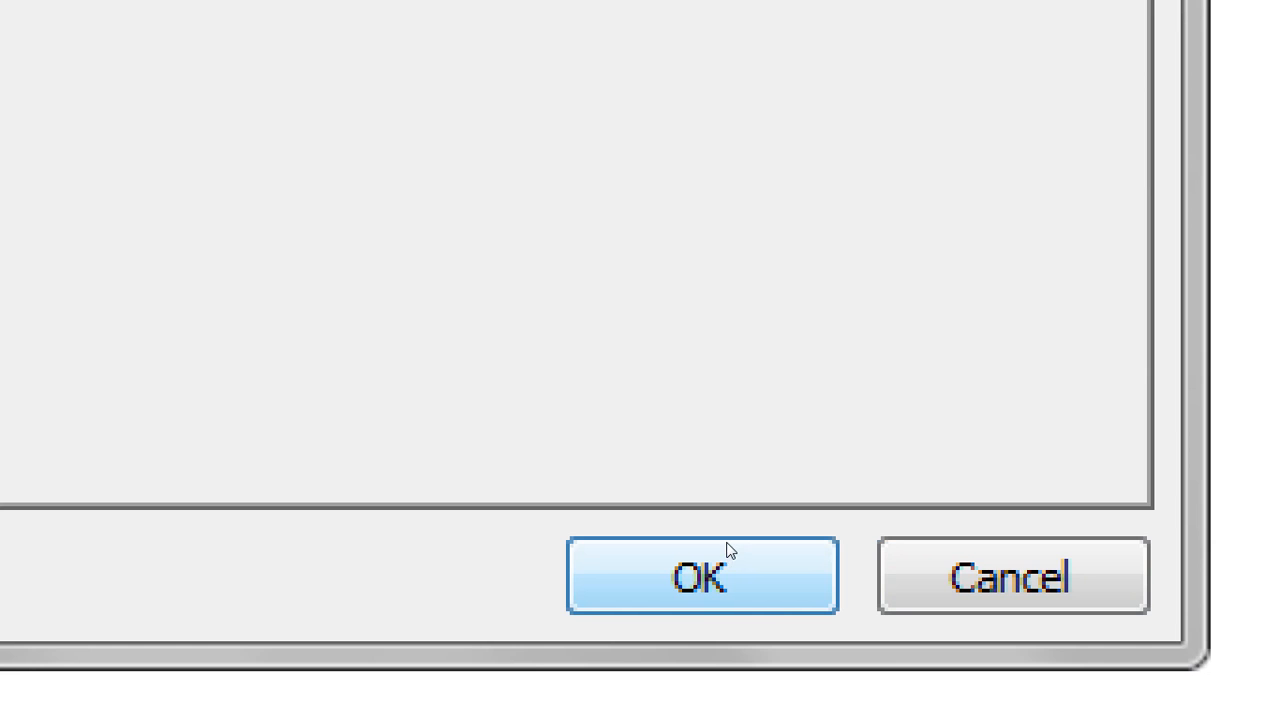
{"action": "left_click", "coordinate": [731, 550]}
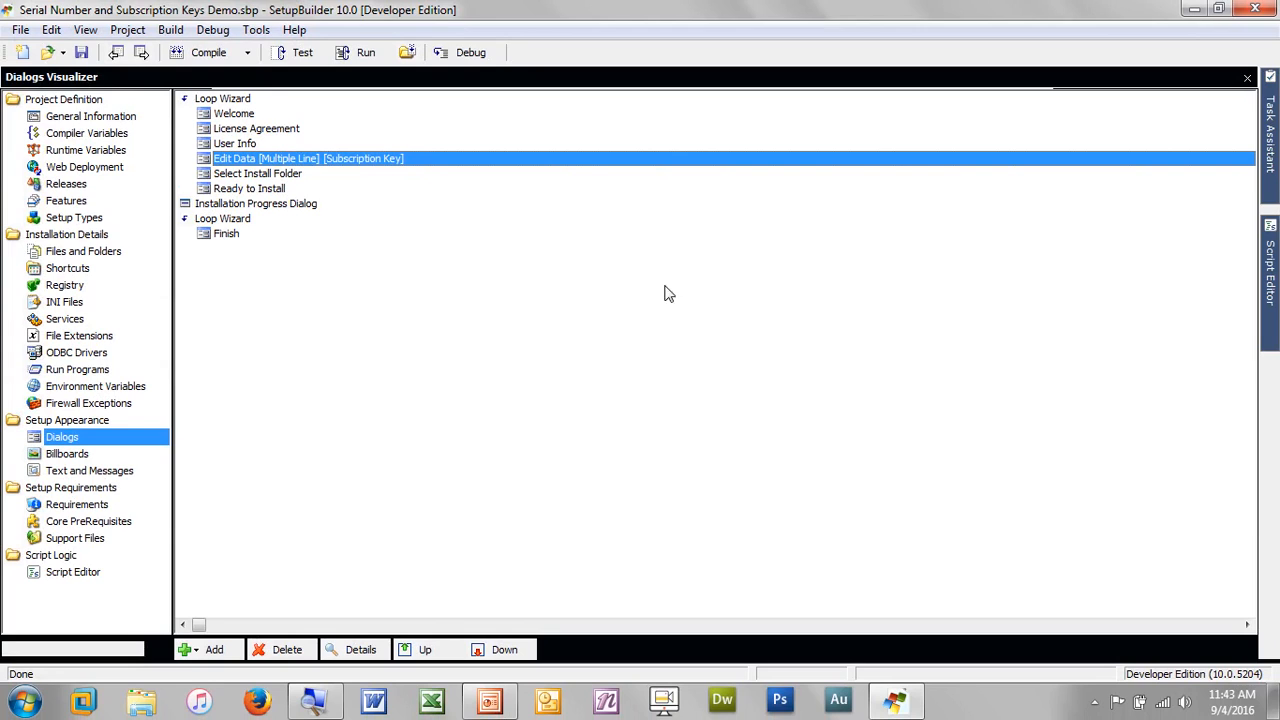
{"action": "double_click", "coordinate": [560, 163]}
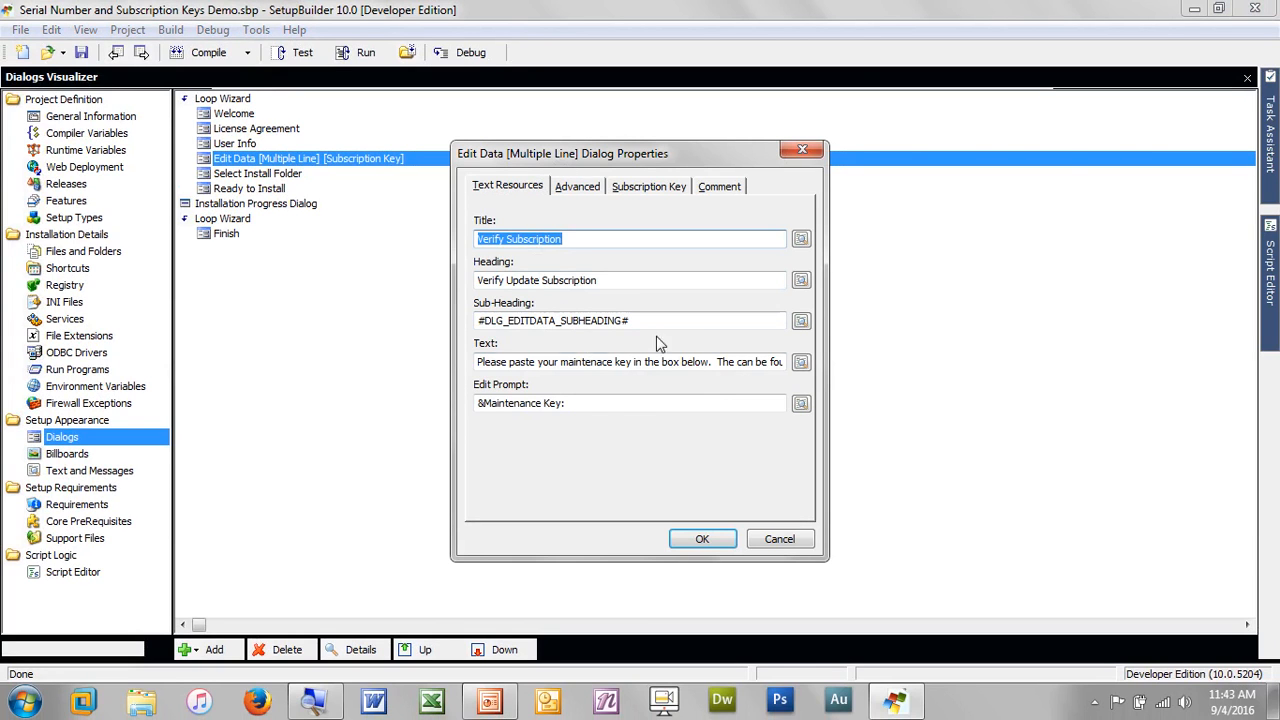
{"action": "left_click", "coordinate": [574, 189]}
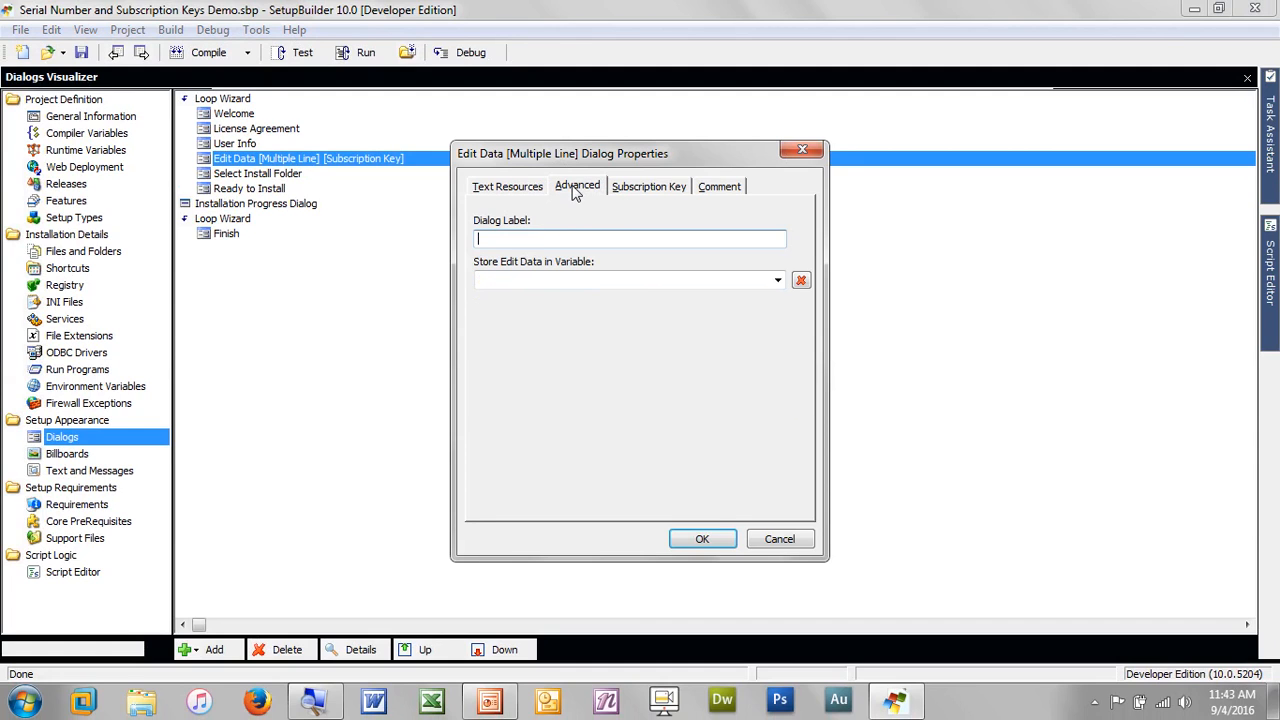
{"action": "left_click", "coordinate": [624, 188]}
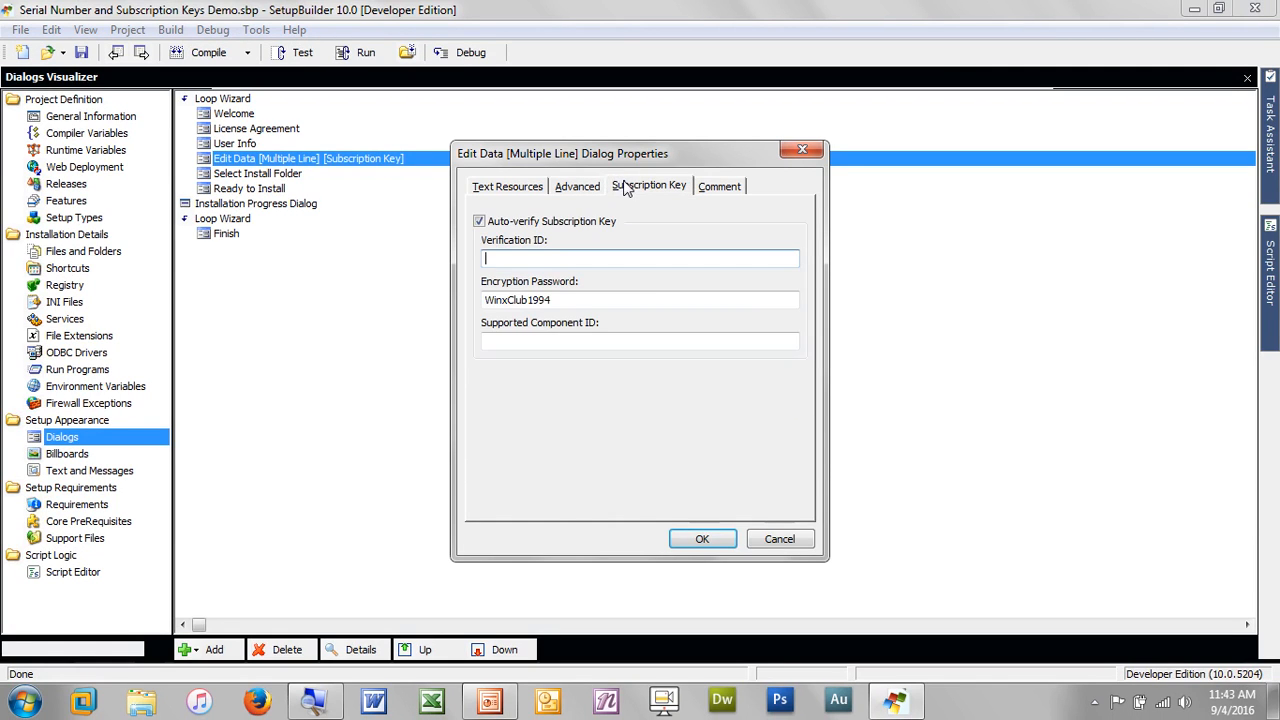
{"action": "left_click", "coordinate": [481, 190]}
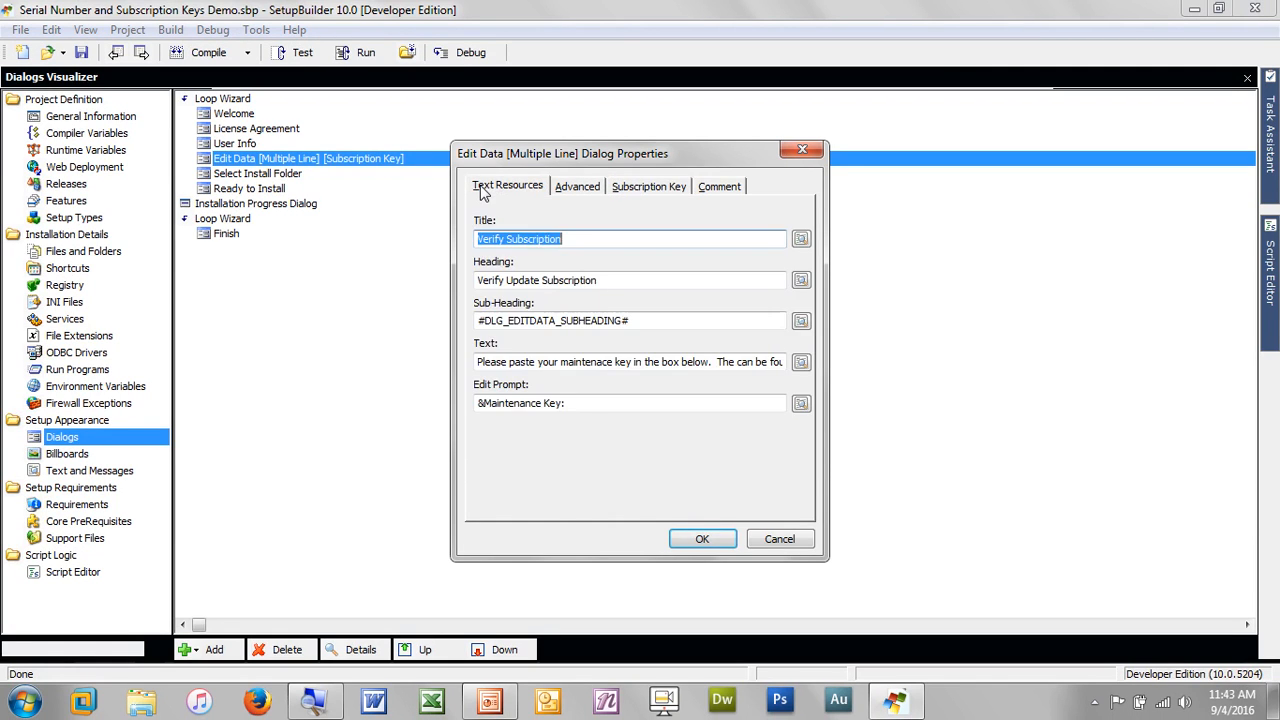
{"action": "left_click", "coordinate": [570, 188]}
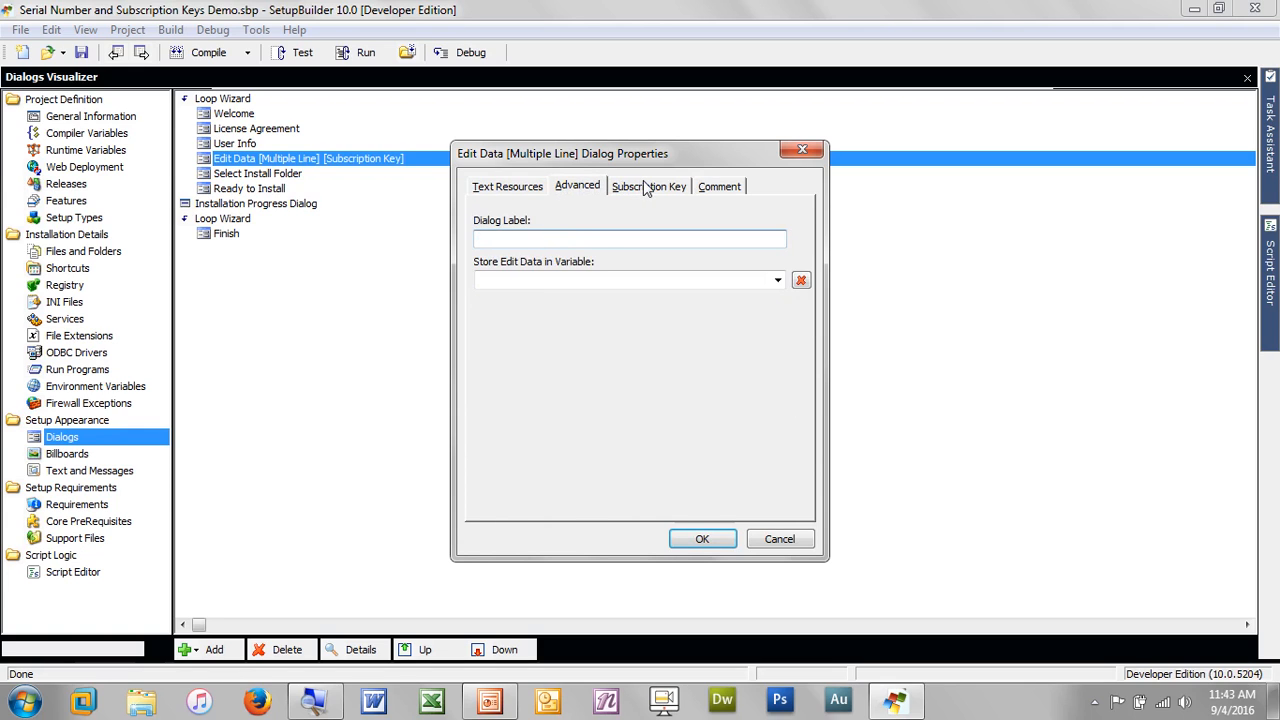
{"action": "left_click", "coordinate": [646, 188]}
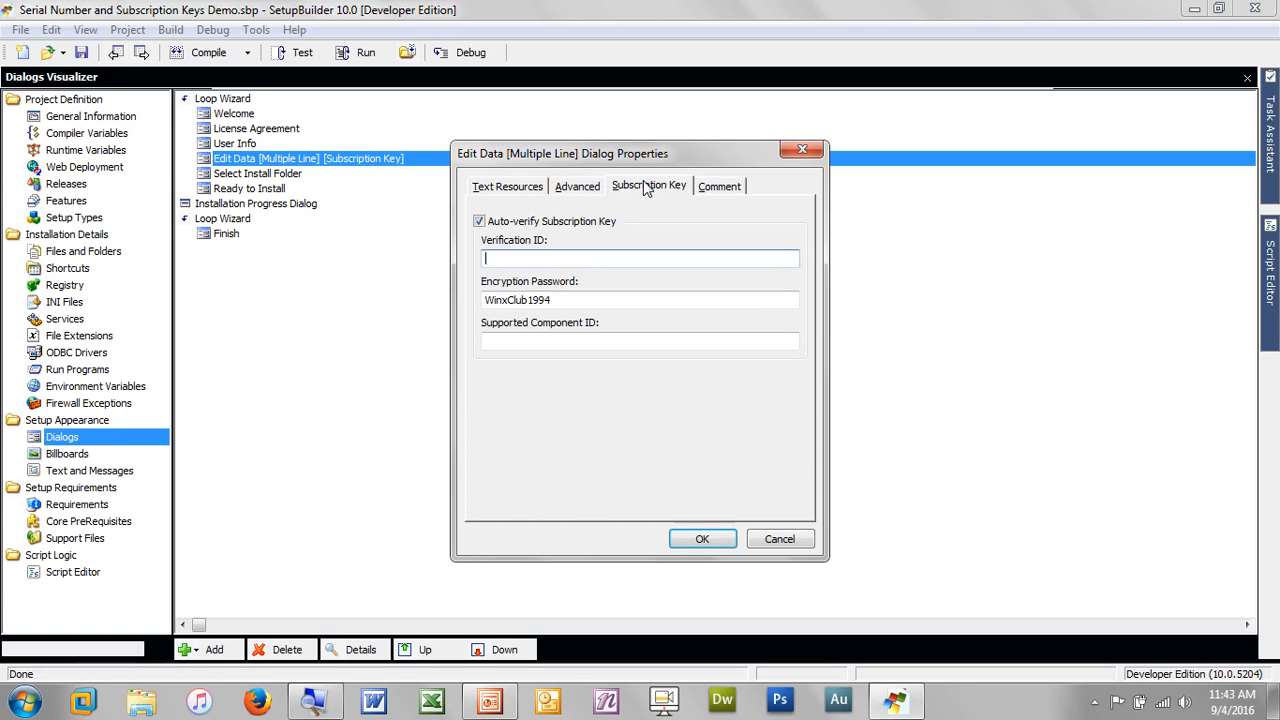
{"action": "left_click", "coordinate": [802, 151]}
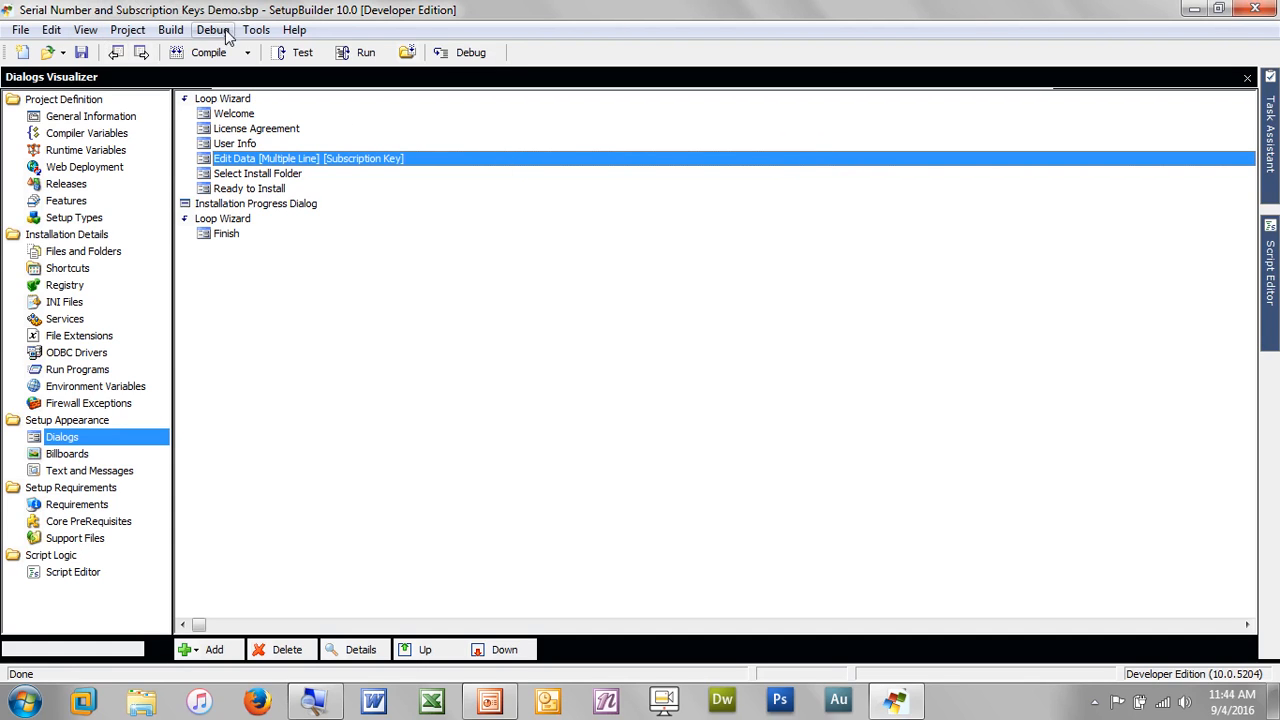
Open Tools > Create Subscription Key and move focus to its Encryption Password field
{"action": "left_click", "coordinate": [256, 31]}
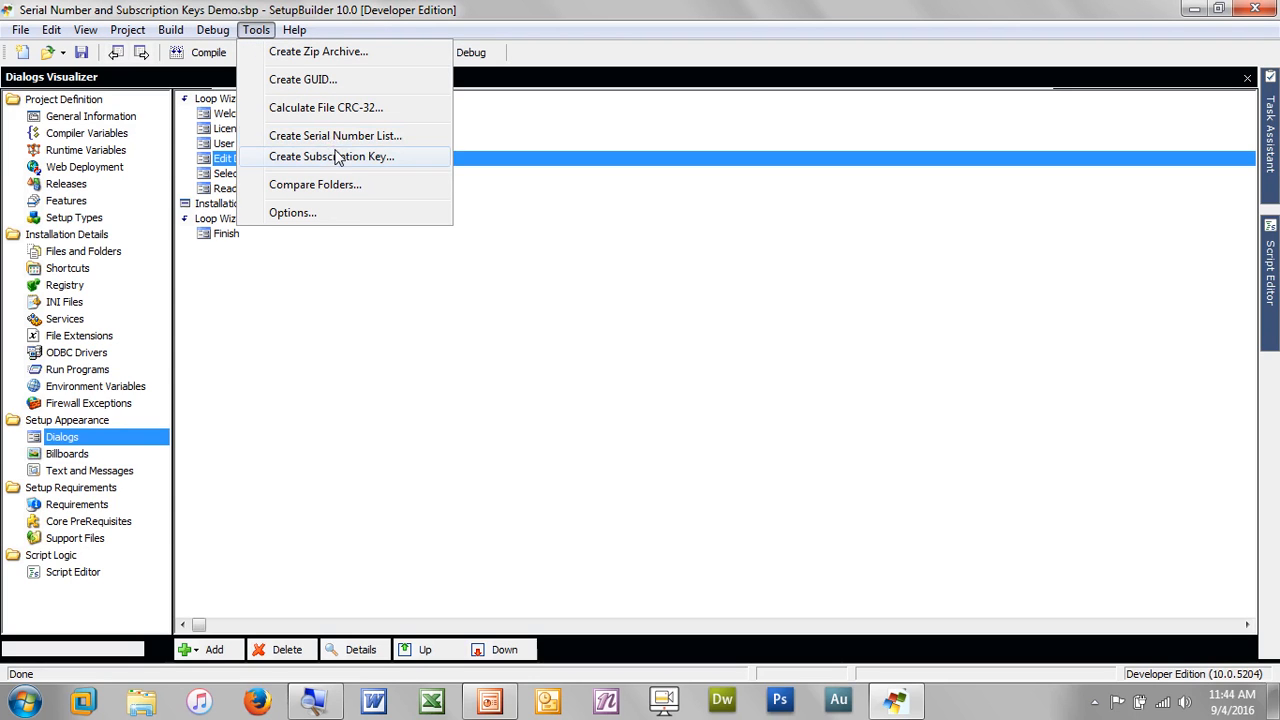
{"action": "left_click", "coordinate": [372, 162]}
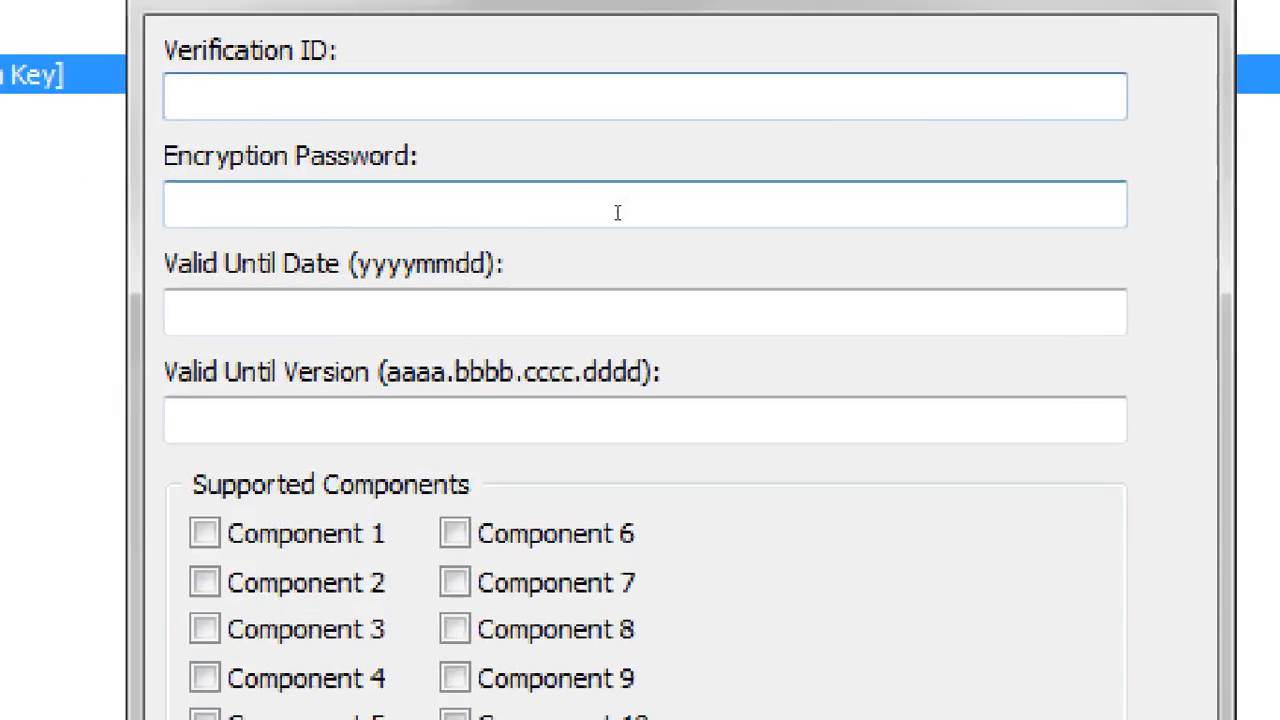
{"action": "left_click", "coordinate": [617, 212]}
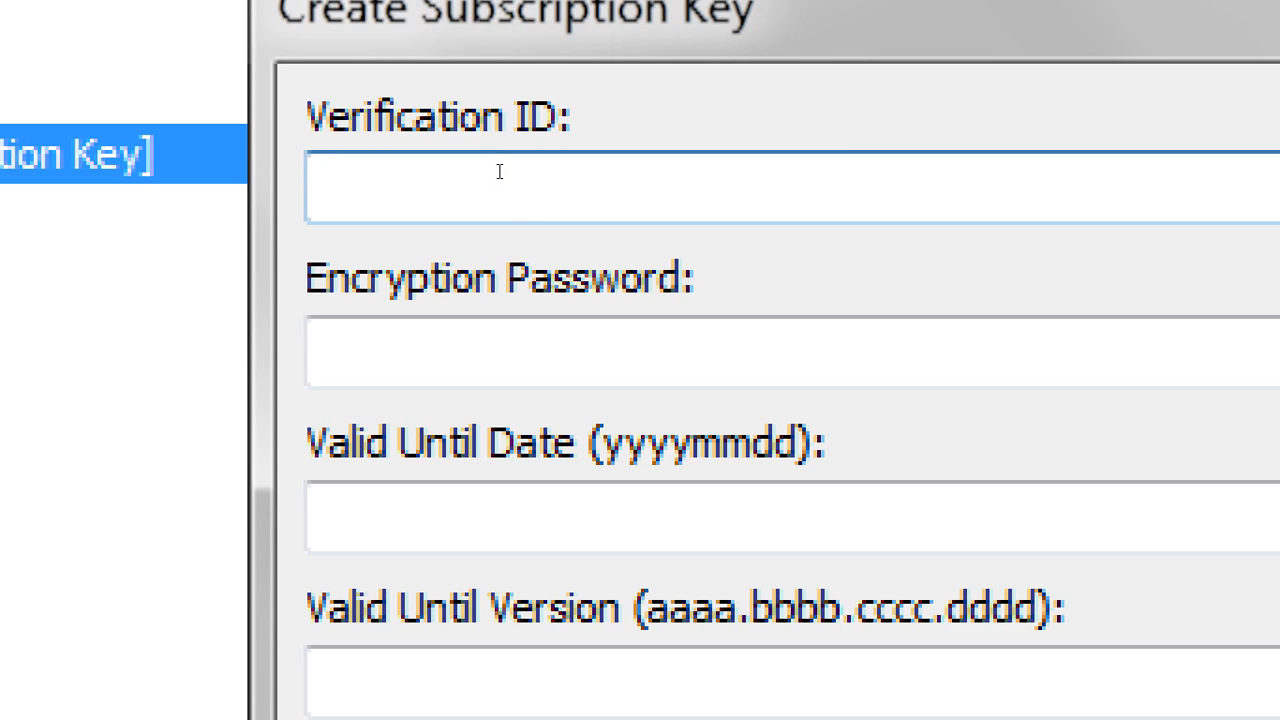
{"action": "key", "text": "Tab"}
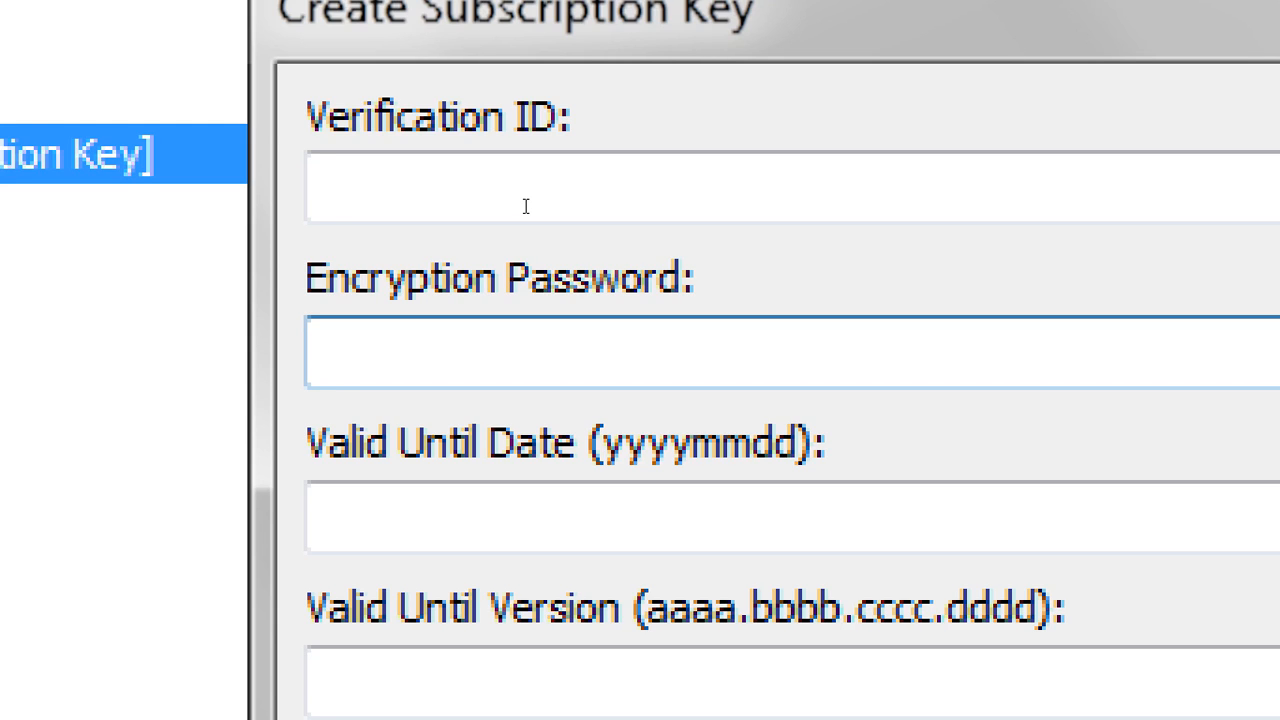
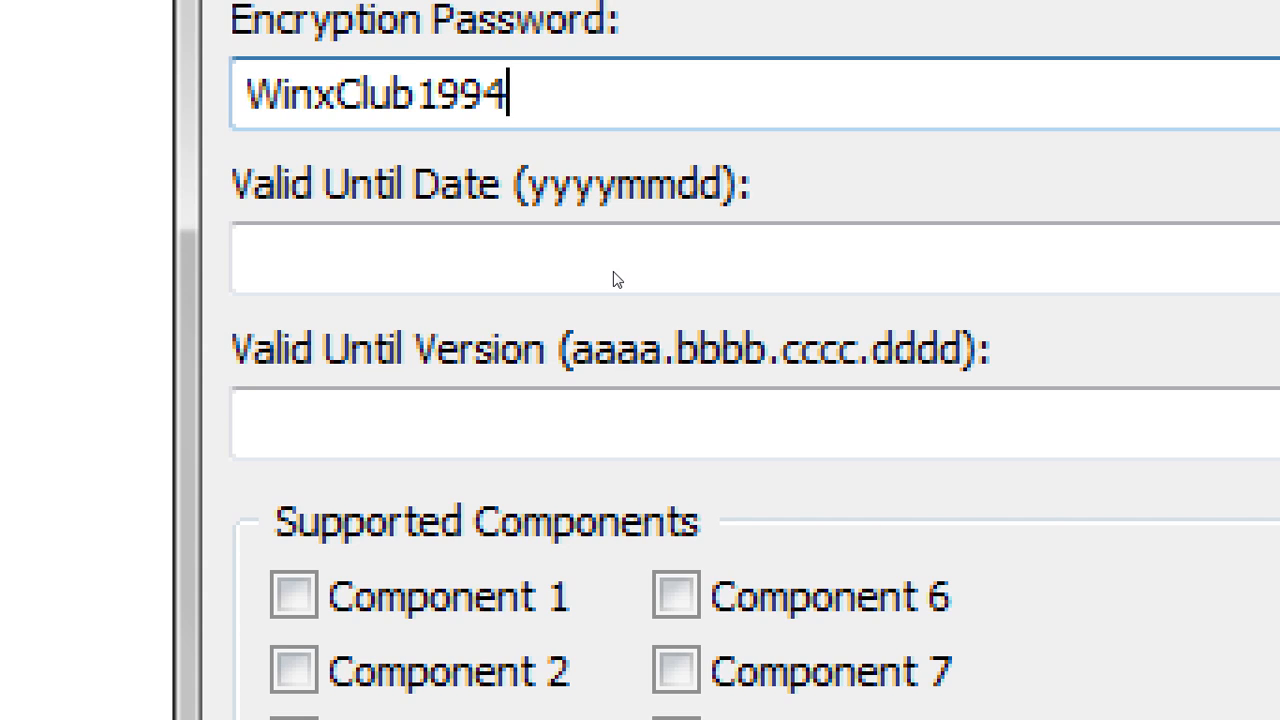
Type the encryption password into the key generator, correcting a mistyped digit, then select Valid Until Date
{"action": "left_click", "coordinate": [551, 254]}
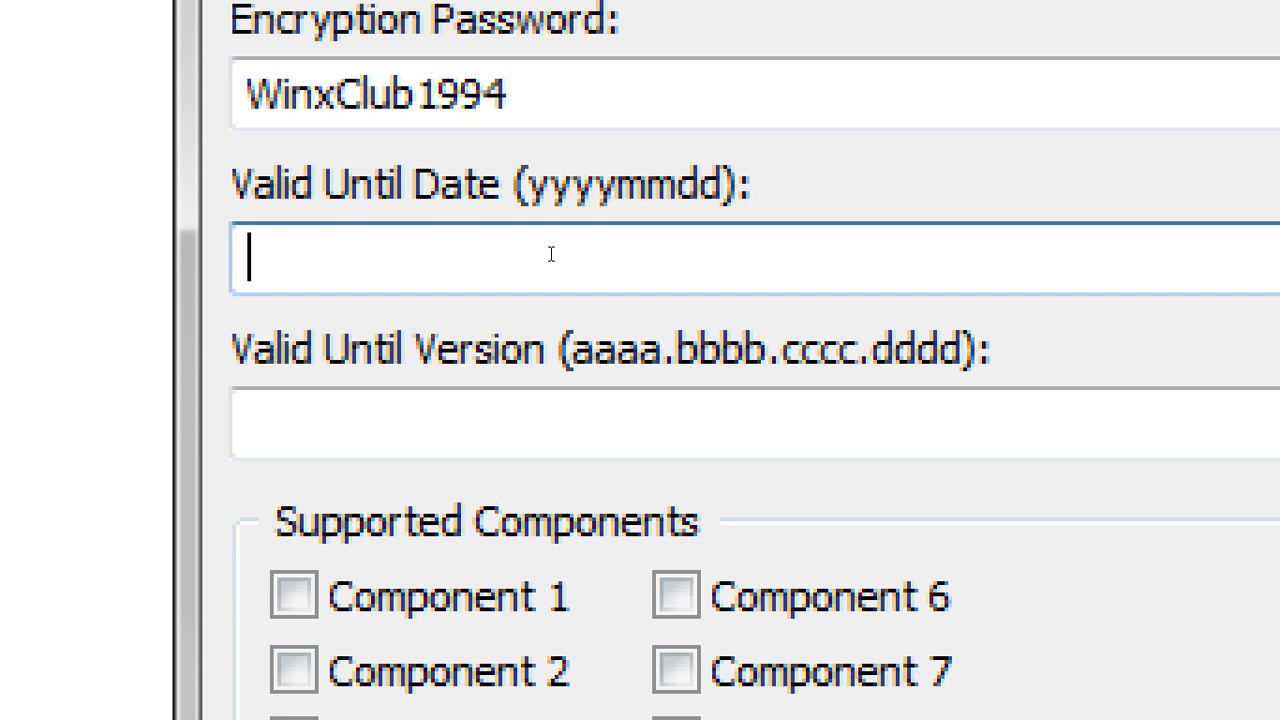
Enter 20150601 as Valid Until Date, generate the key, copy it and close the generator
{"action": "type", "text": "2015"}
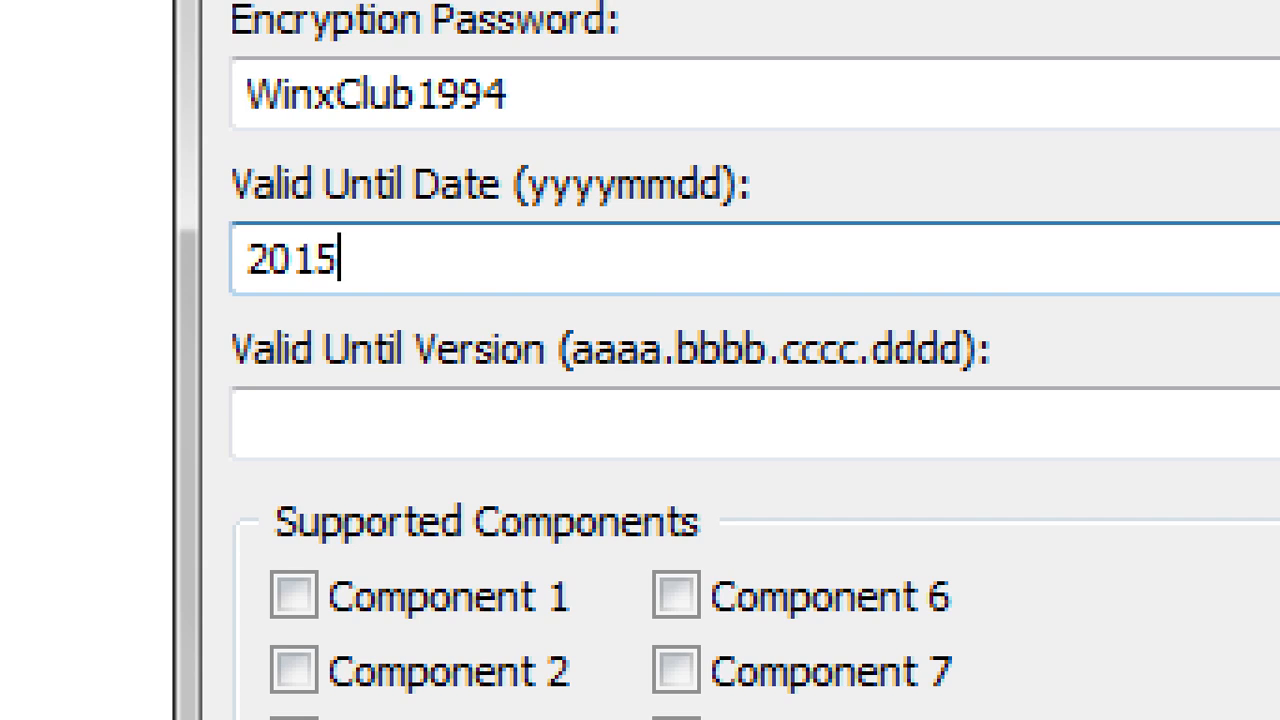
{"action": "type", "text": "06"}
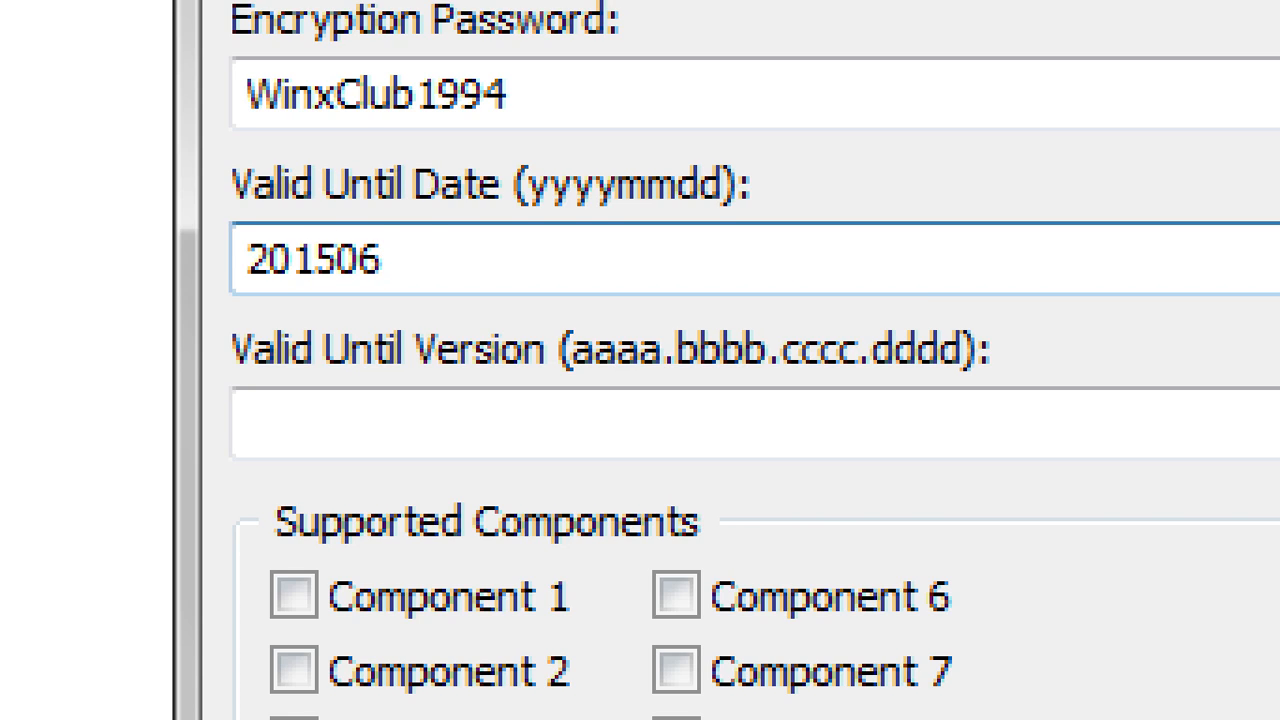
{"action": "type", "text": "01"}
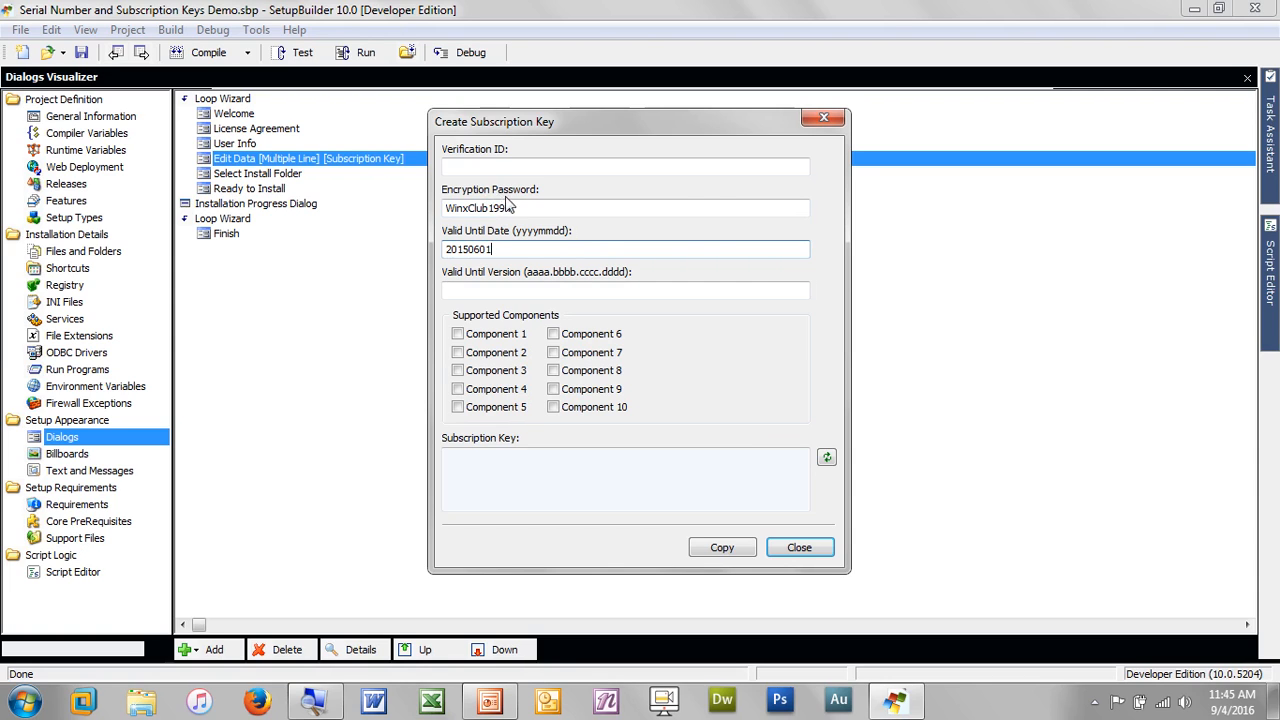
{"action": "left_click", "coordinate": [828, 461]}
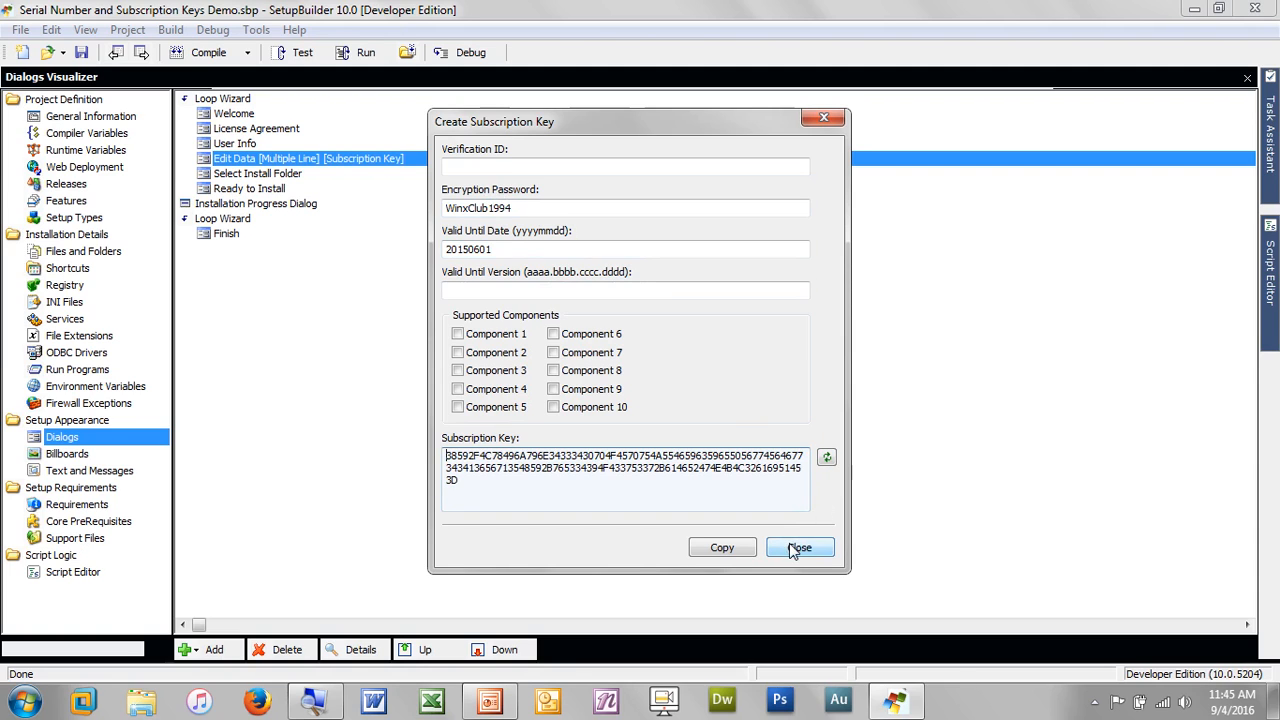
{"action": "left_click", "coordinate": [740, 550]}
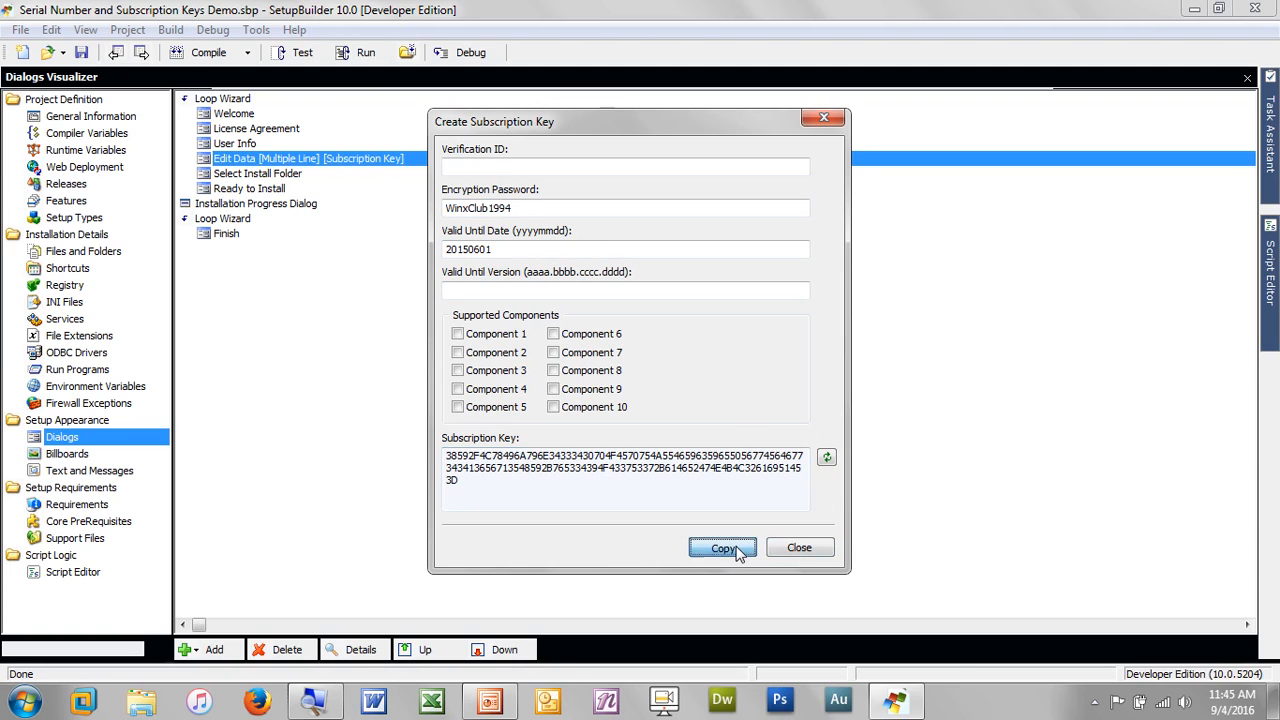
{"action": "left_click", "coordinate": [788, 548]}
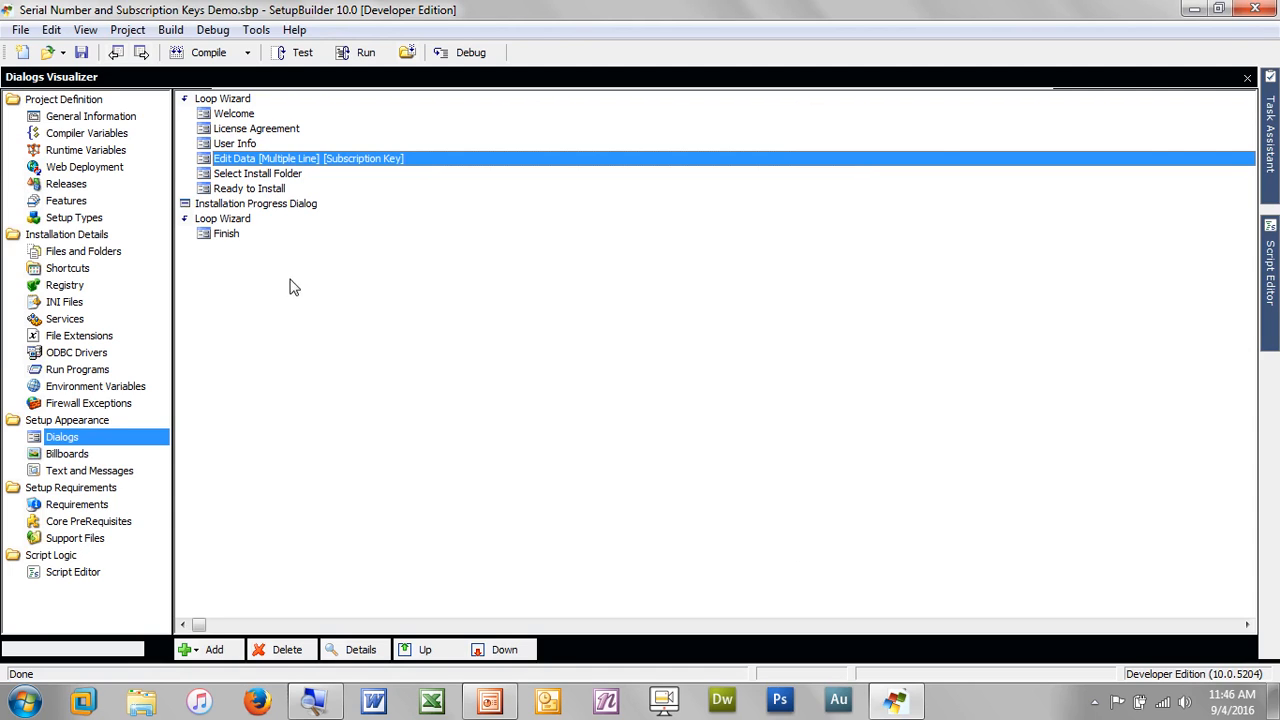
Save and compile the project into Serial Number and Subscription Keys Demo.exe with 0 errors
{"action": "left_click", "coordinate": [211, 60]}
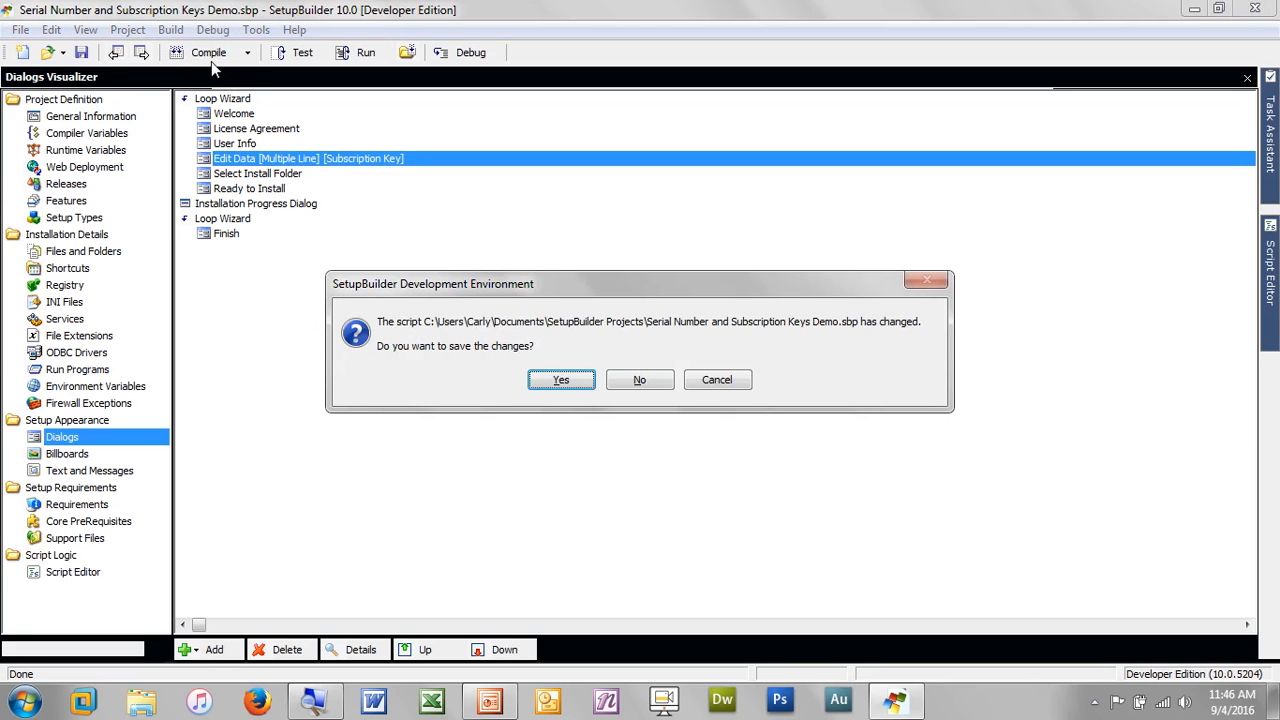
{"action": "left_click", "coordinate": [567, 384]}
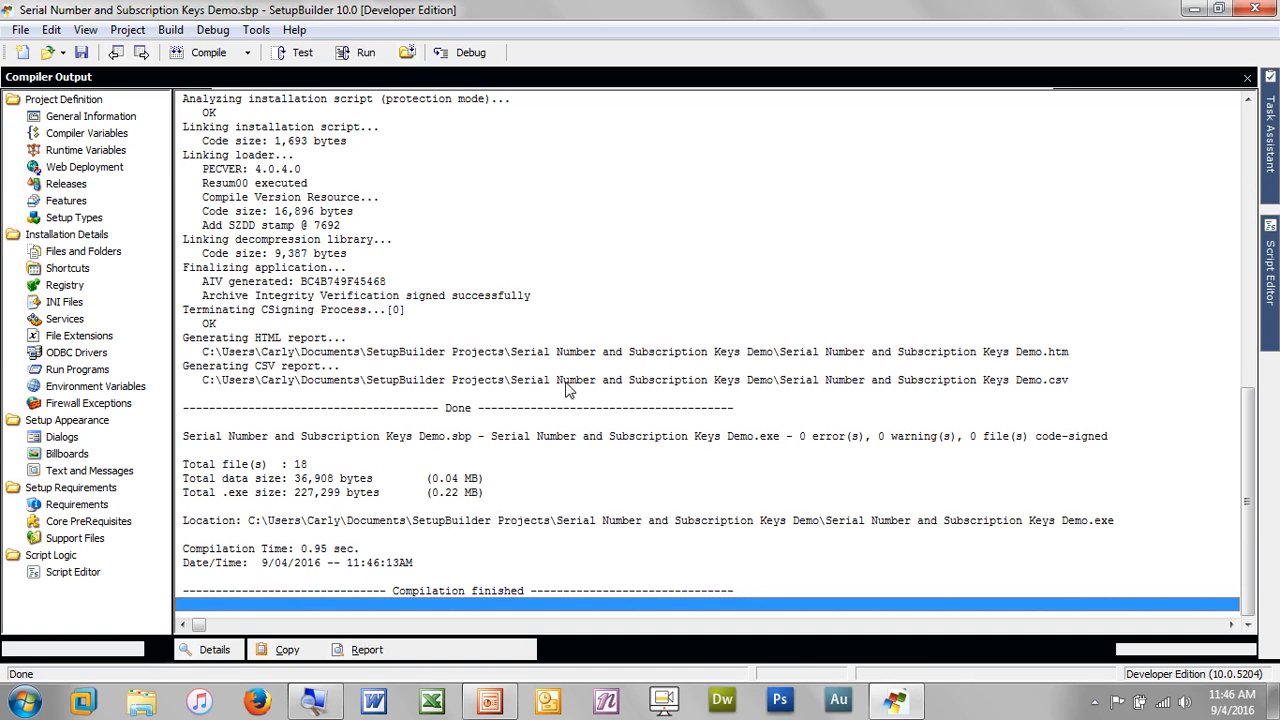
Launch Notepad via Win+R, paste the copied subscription key, and return to SetupBuilder
{"action": "key", "text": "super+r"}
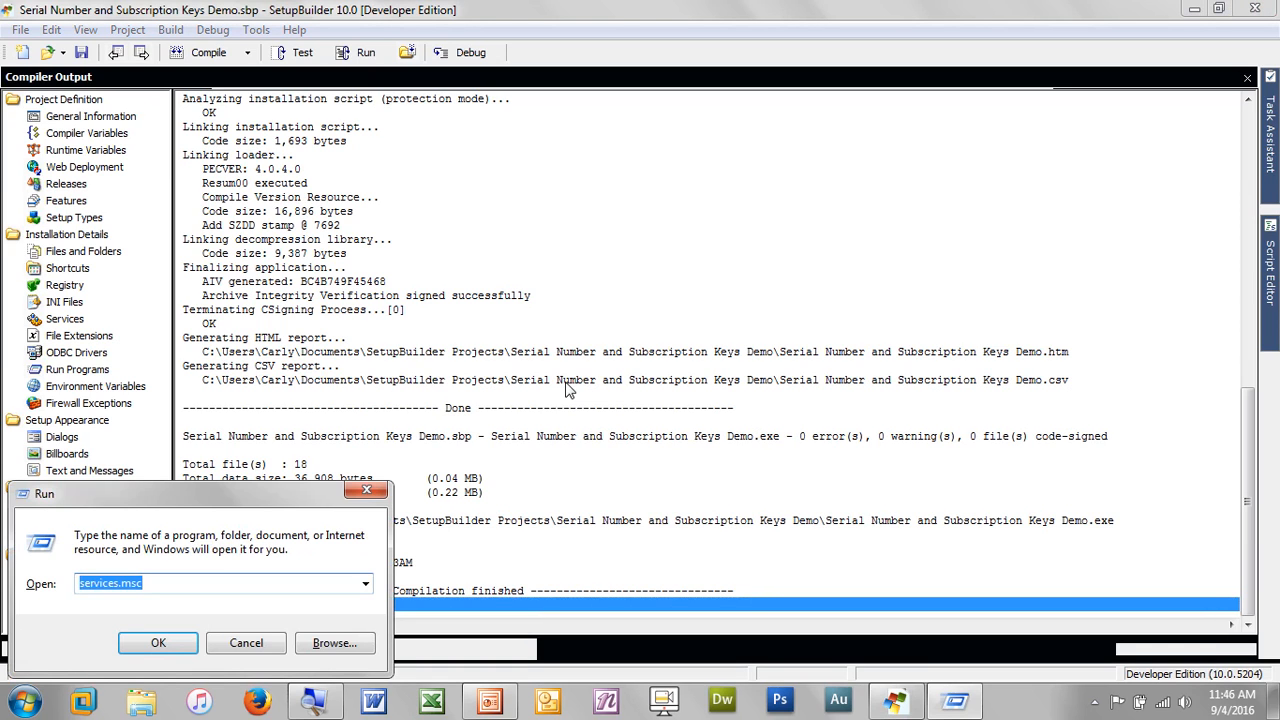
{"action": "type", "text": "notepad"}
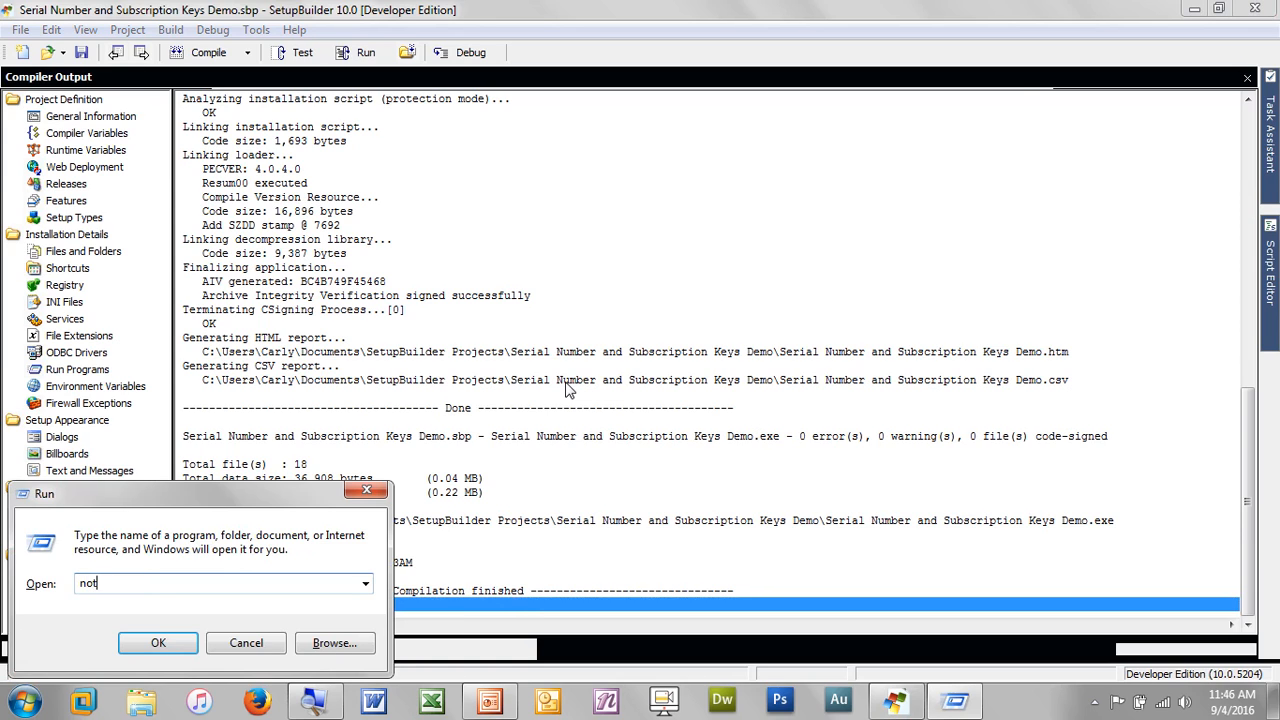
{"action": "key", "text": "Return"}
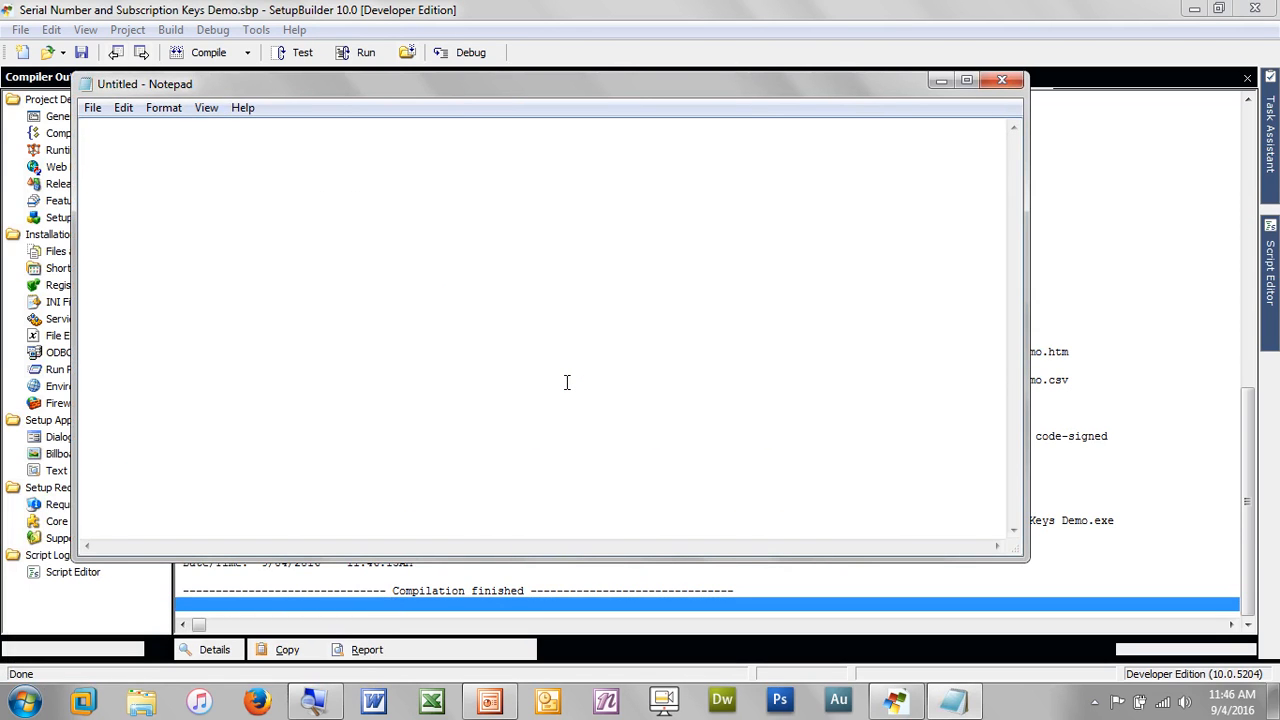
{"action": "key", "text": "ctrl+v"}
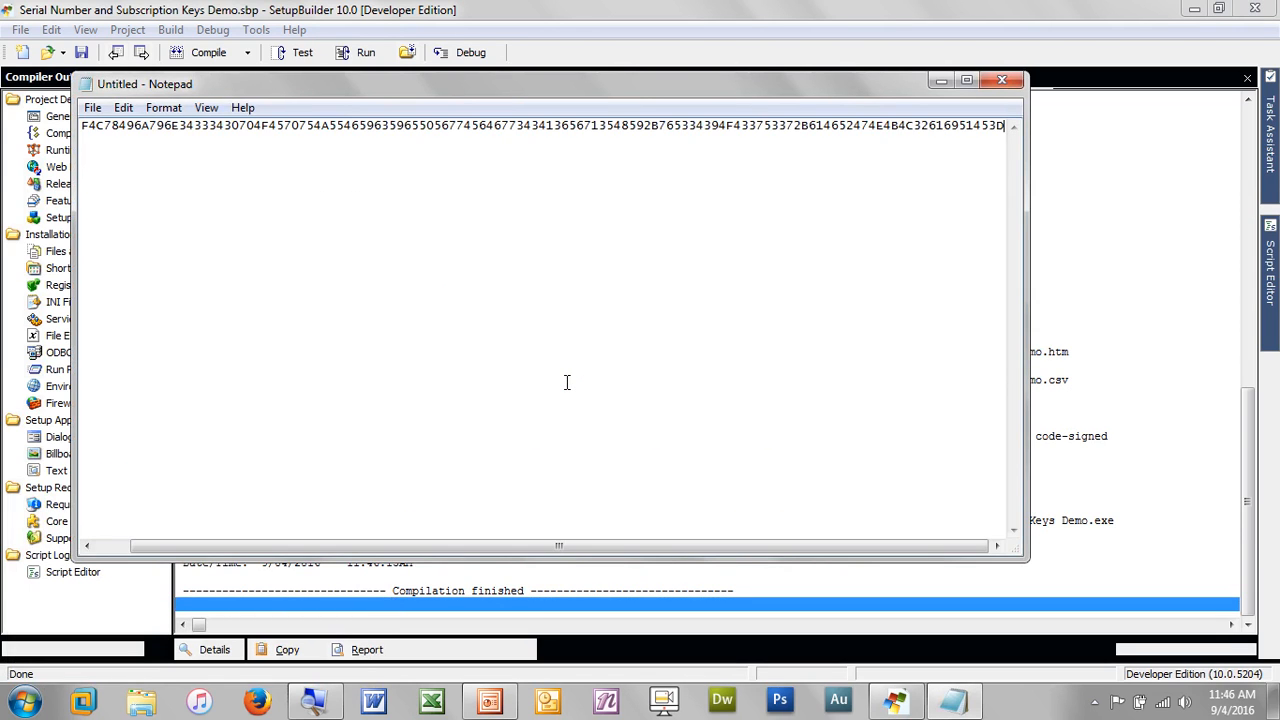
{"action": "key", "text": "alt+Tab"}
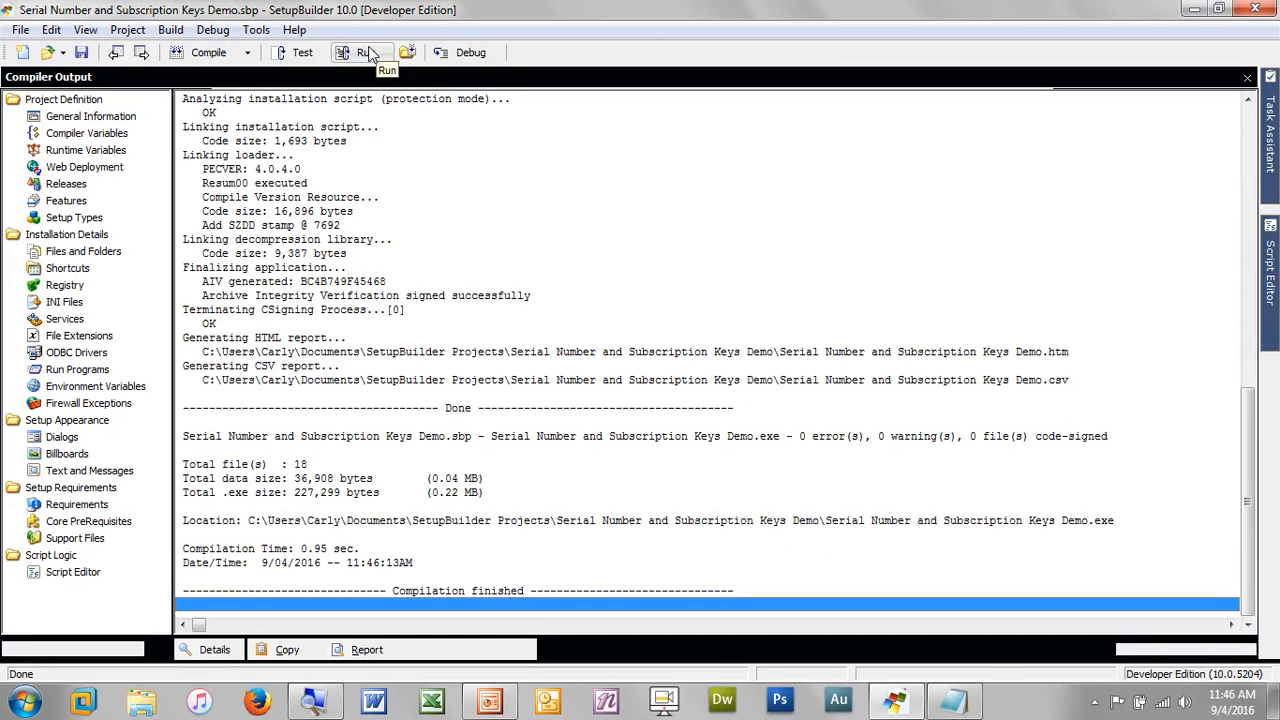
Test-run the compiled setup, accept the license agreement, and advance to the personalization page
{"action": "left_click", "coordinate": [368, 54]}
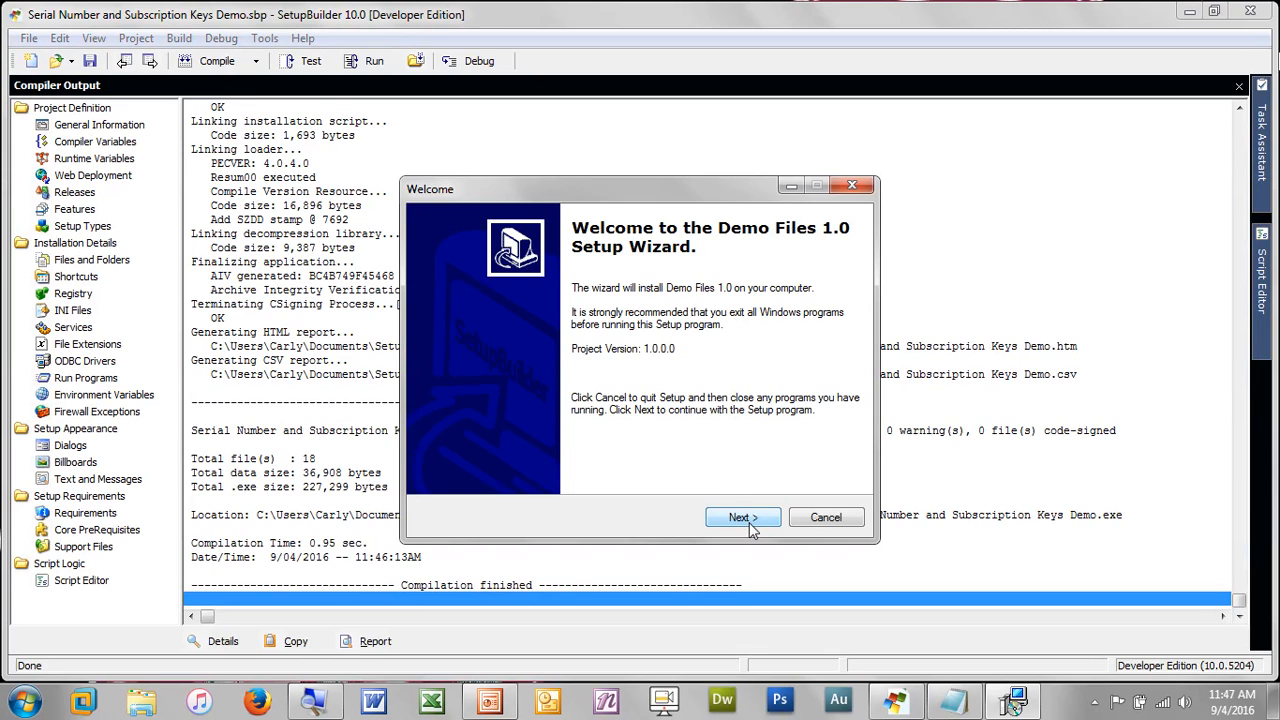
{"action": "left_click", "coordinate": [752, 522]}
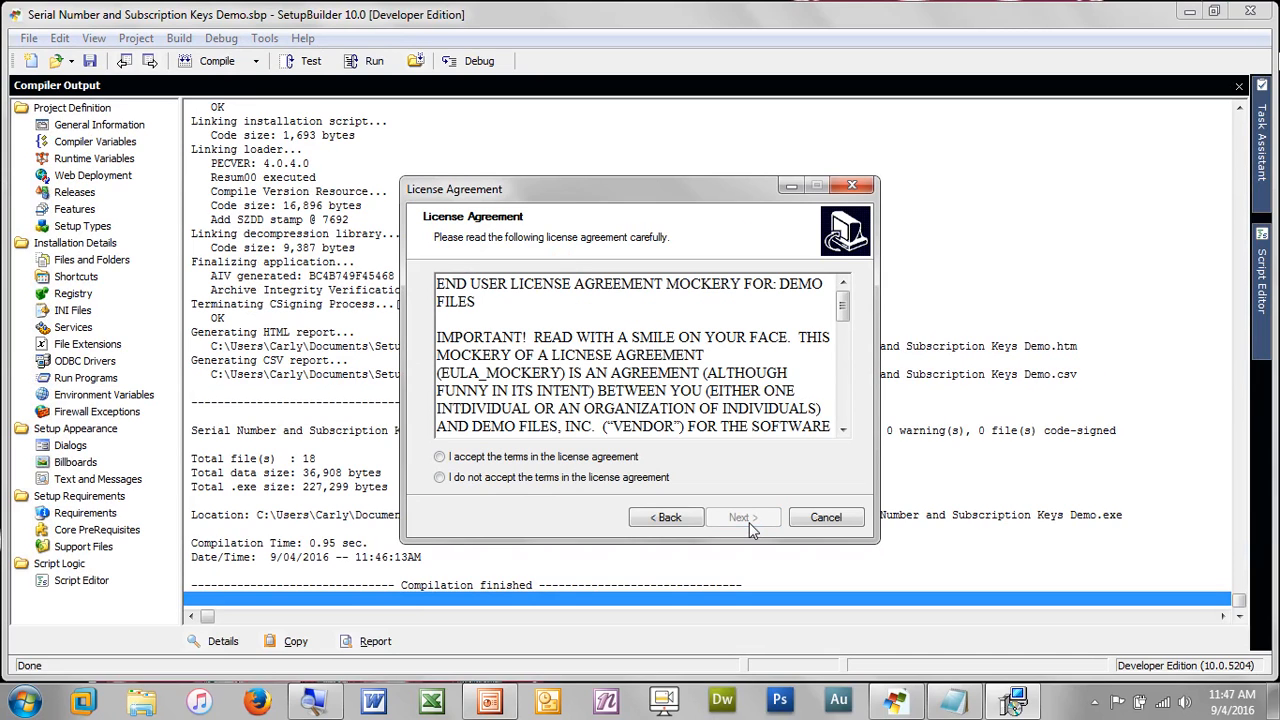
{"action": "left_click", "coordinate": [625, 456]}
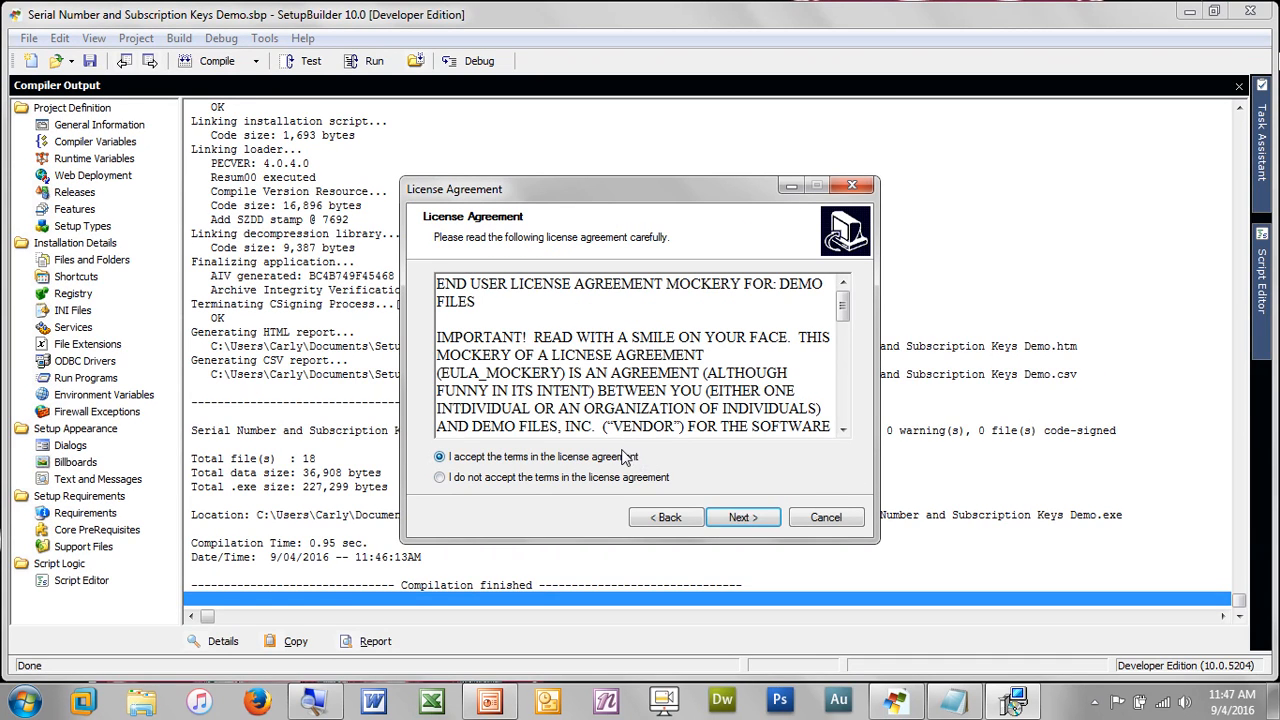
{"action": "left_click", "coordinate": [768, 521]}
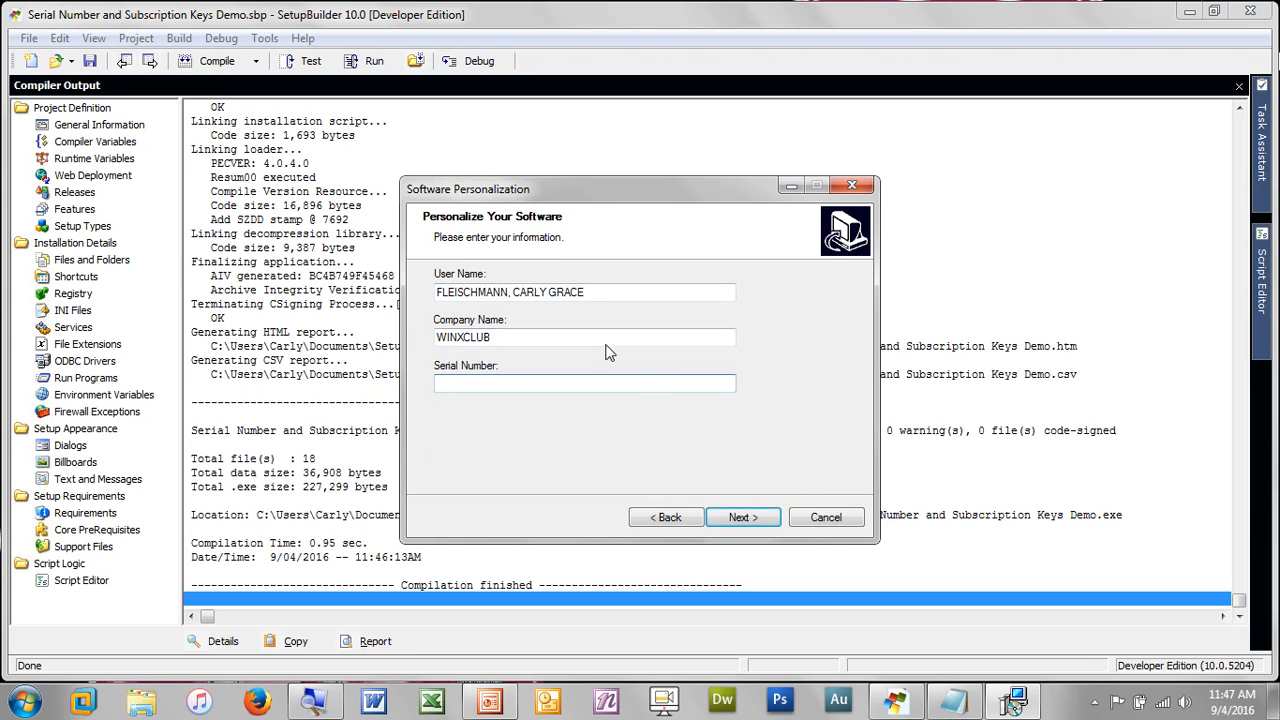
Try an empty and a made-up serial number, dismiss the errors, and clear the field
{"action": "left_click", "coordinate": [638, 386]}
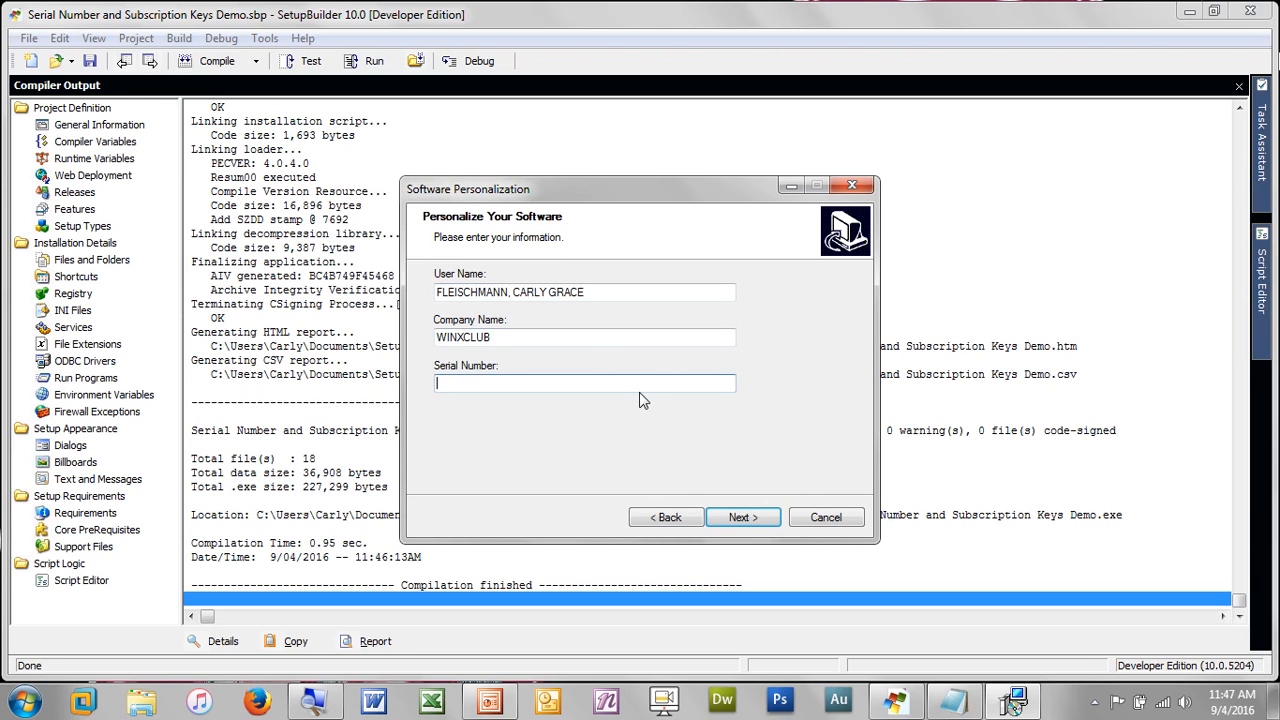
{"action": "left_click", "coordinate": [731, 521]}
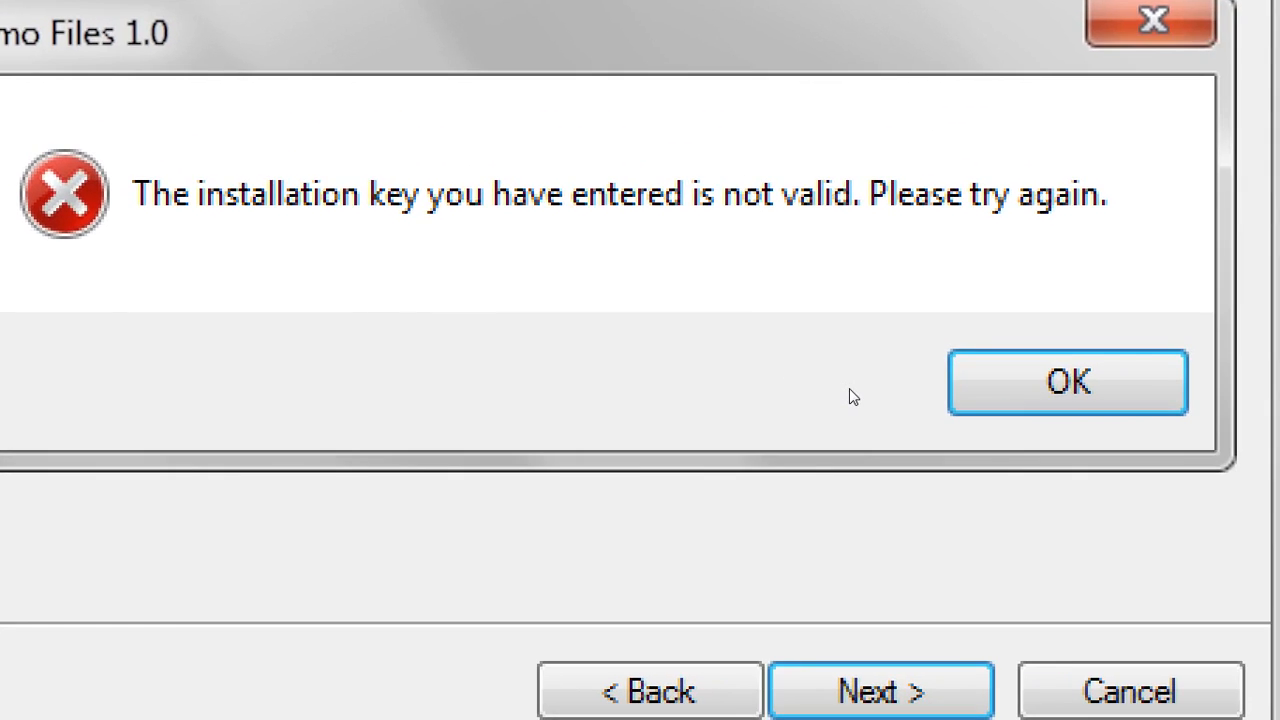
{"action": "key", "text": "Return"}
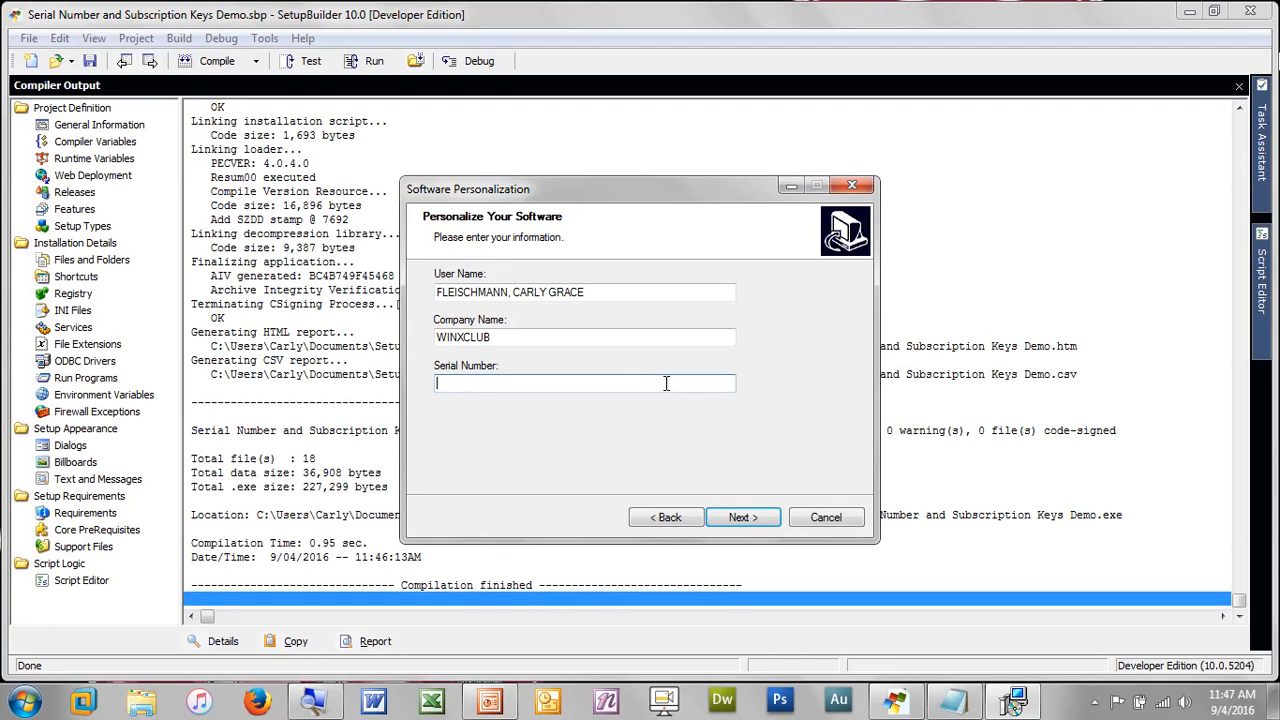
{"action": "type", "text": "jekejklekej"}
{"action": "key", "text": "Return"}
{"action": "key", "text": "Return"}
{"action": "double_click", "coordinate": [666, 383]}
{"action": "key", "text": "BackSpace"}
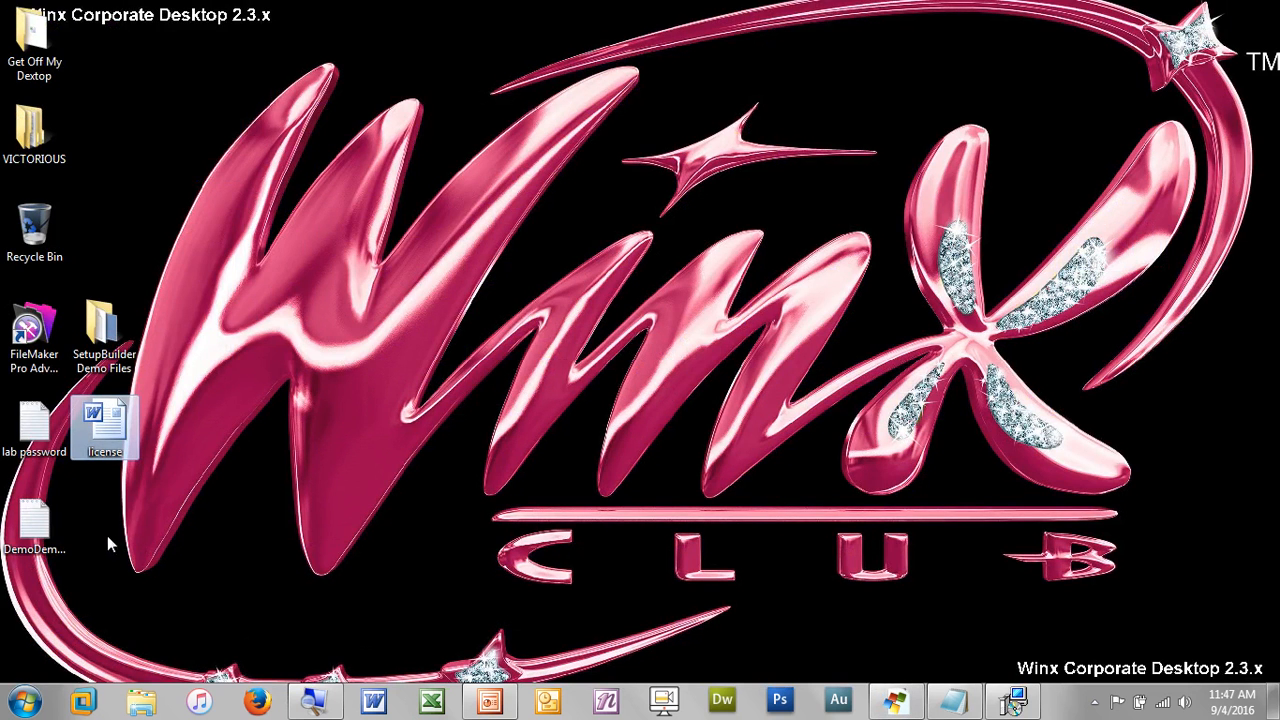
Copy a serial number from the DemoDemo123 file in Notepad into the installer's Serial Number field
{"action": "double_click", "coordinate": [51, 519]}
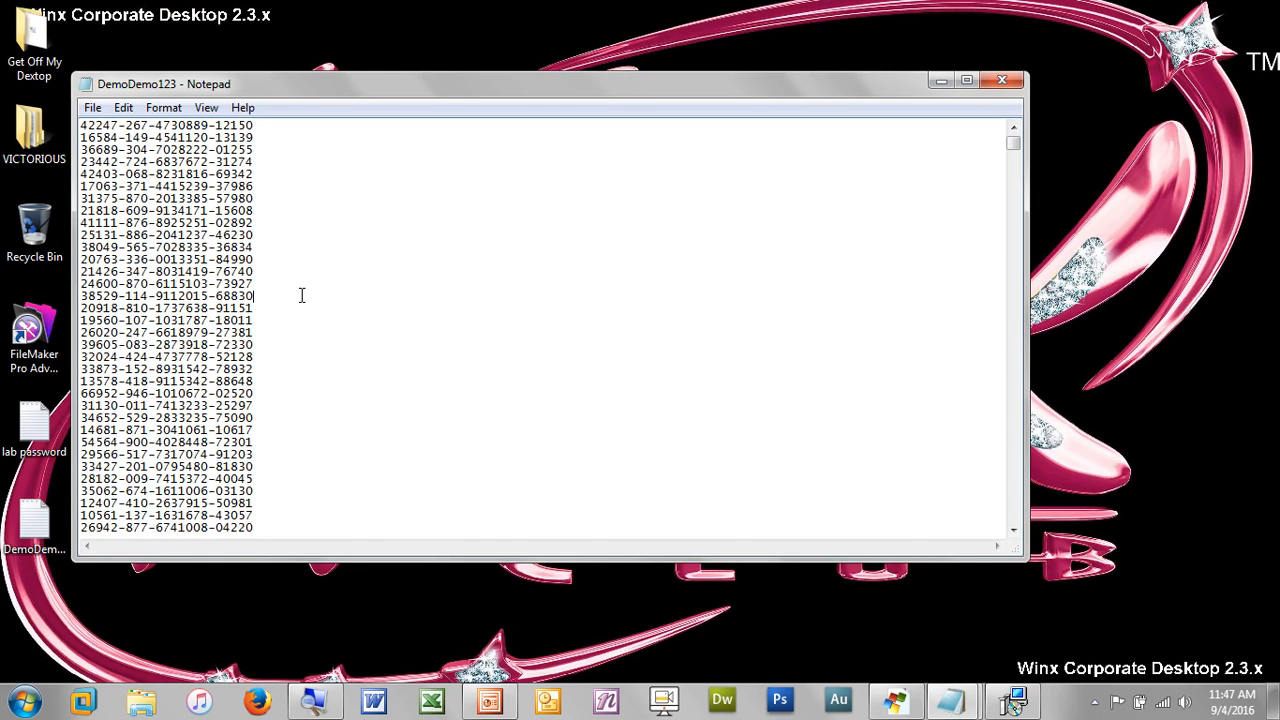
{"action": "key", "text": "shift+Left"}
{"action": "key", "text": "shift+Left"}
{"action": "key", "text": "shift+Left"}
{"action": "key", "text": "shift+Left"}
{"action": "key", "text": "shift+Left"}
{"action": "key", "text": "shift+Left"}
{"action": "key", "text": "shift+Left"}
{"action": "key", "text": "shift+Left"}
{"action": "key", "text": "shift+Left"}
{"action": "key", "text": "shift+Left"}
{"action": "key", "text": "shift+Left"}
{"action": "key", "text": "shift+Left"}
{"action": "key", "text": "shift+Left"}
{"action": "key", "text": "shift+Left"}
{"action": "key", "text": "shift+Left"}
{"action": "key", "text": "shift+Left"}
{"action": "key", "text": "shift+Left"}
{"action": "key", "text": "shift+Left"}
{"action": "key", "text": "shift+Left"}
{"action": "key", "text": "shift+Left"}
{"action": "key", "text": "shift+Left"}
{"action": "key", "text": "shift+Left"}
{"action": "key", "text": "shift+Left"}
{"action": "key", "text": "ctrl+c"}
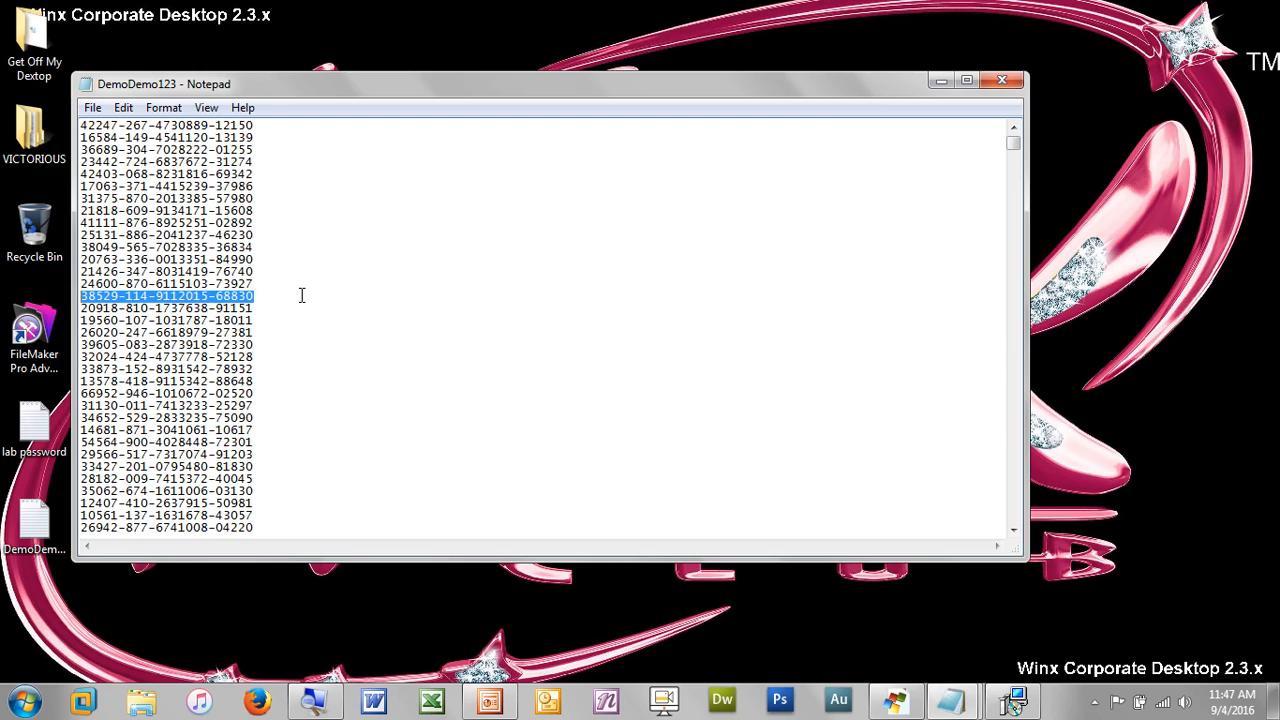
{"action": "key", "text": "alt+Tab"}
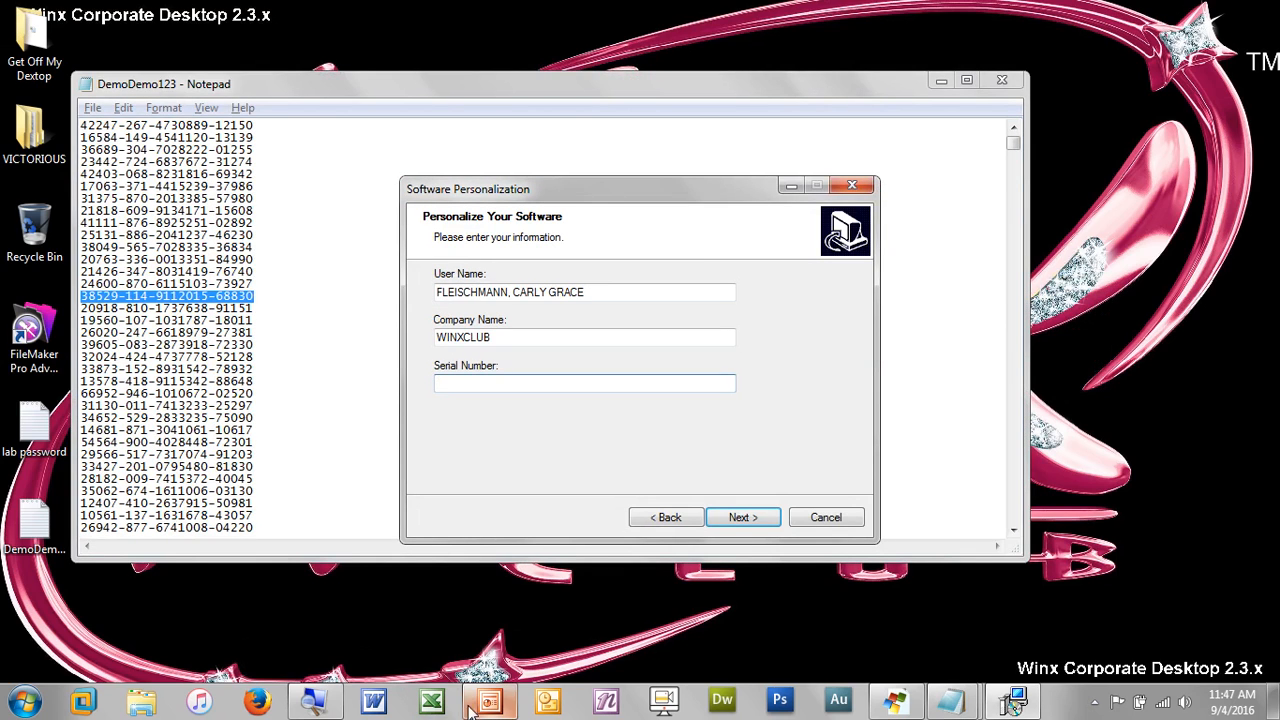
{"action": "key", "text": "ctrl+v"}
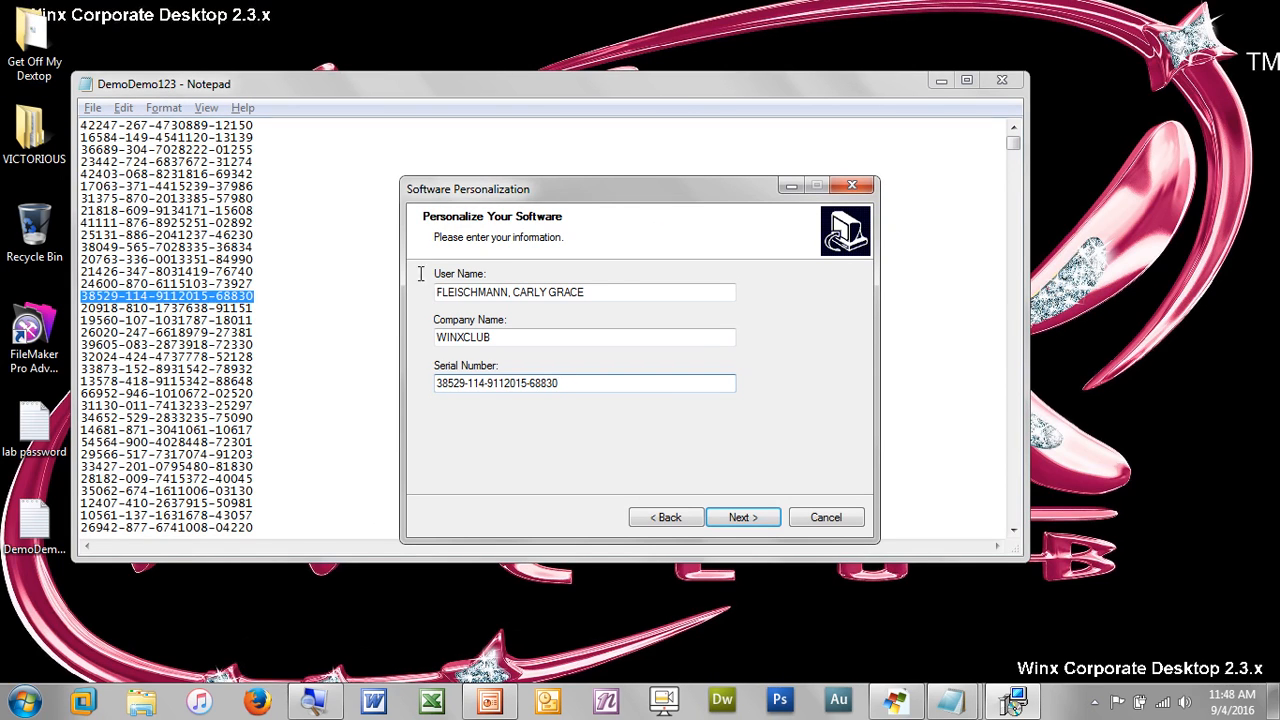
Advance to the Verify Subscription page, then cancel and confirm exiting the test setup
{"action": "left_click", "coordinate": [759, 526]}
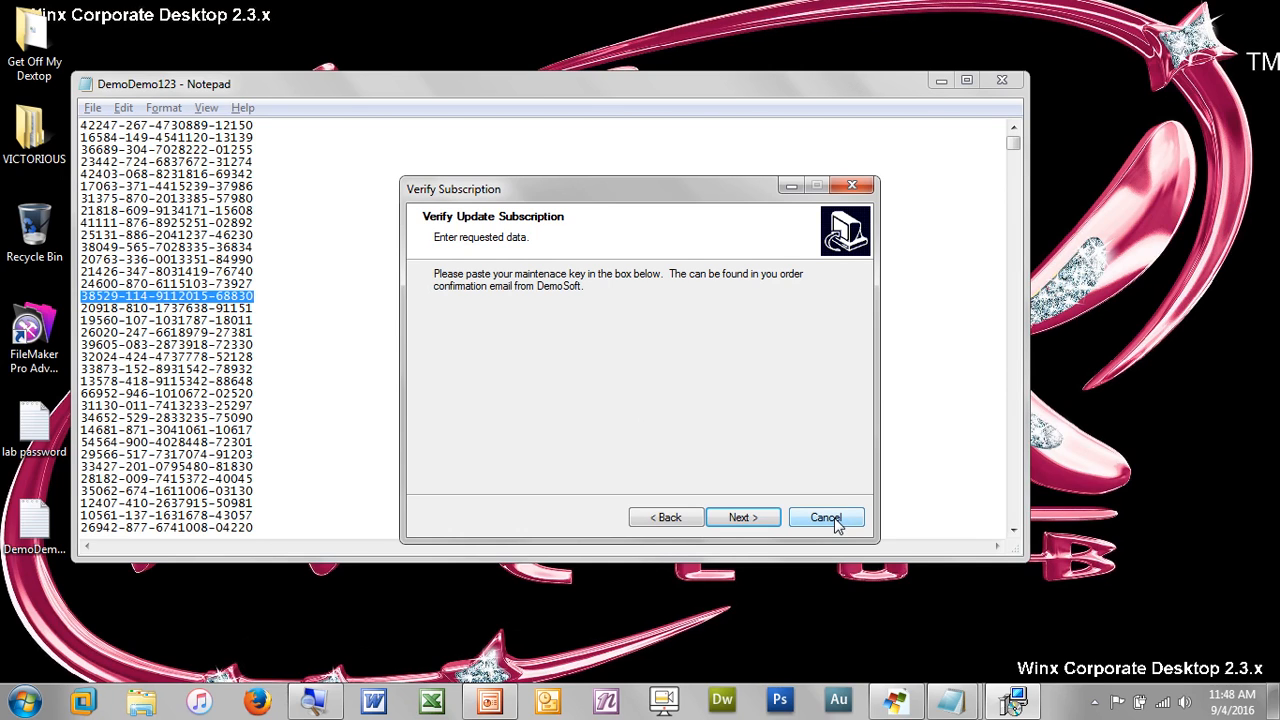
{"action": "left_click", "coordinate": [836, 521]}
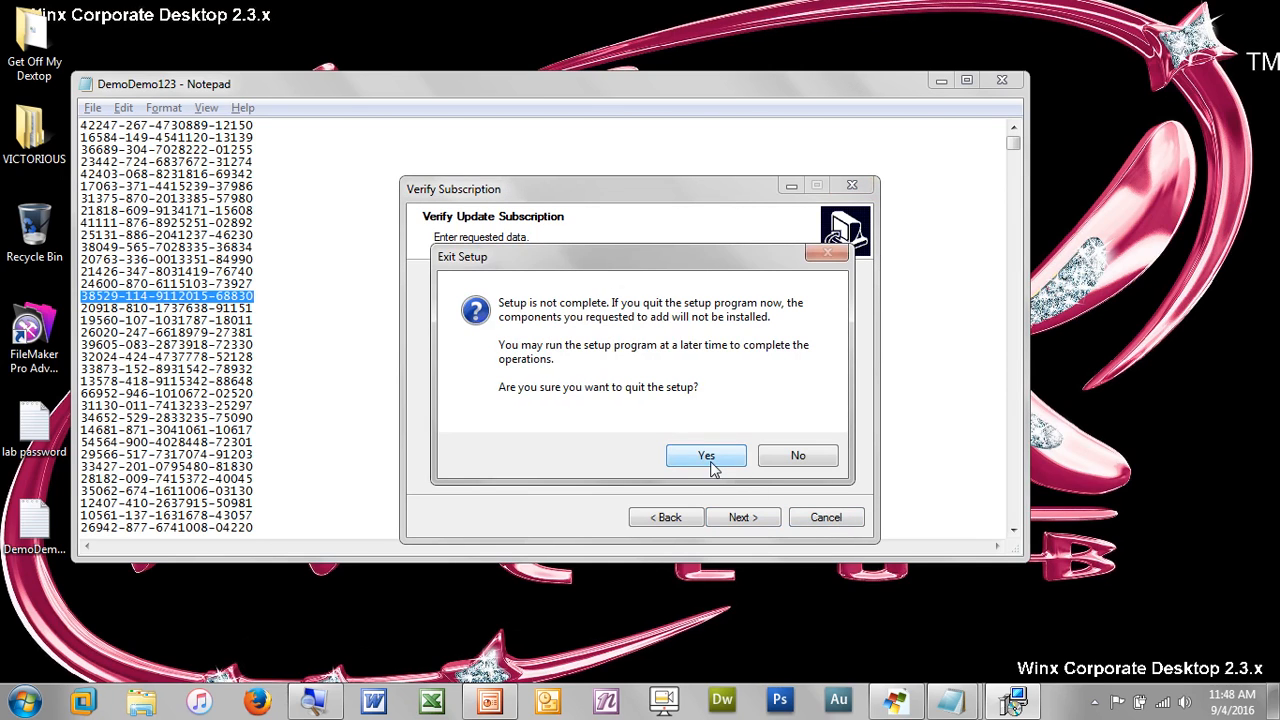
{"action": "left_click", "coordinate": [706, 457]}
{"action": "key", "text": "Return"}
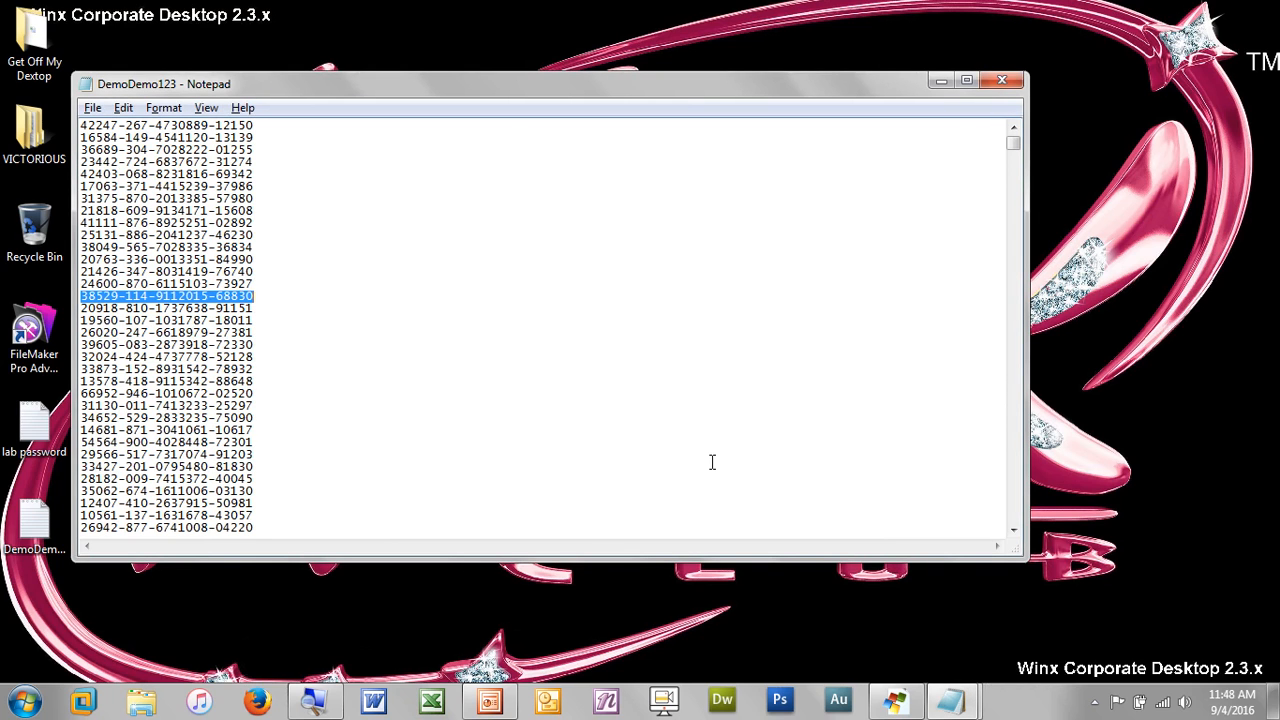
{"action": "key", "text": "alt+Tab"}
{"action": "key", "text": "alt+Tab"}
Set Edit Data [Multiple Line]'s Advanced 'Store Edit Data in Variable' to %_SB_PARAM4%
{"action": "key", "text": "alt+Tab"}
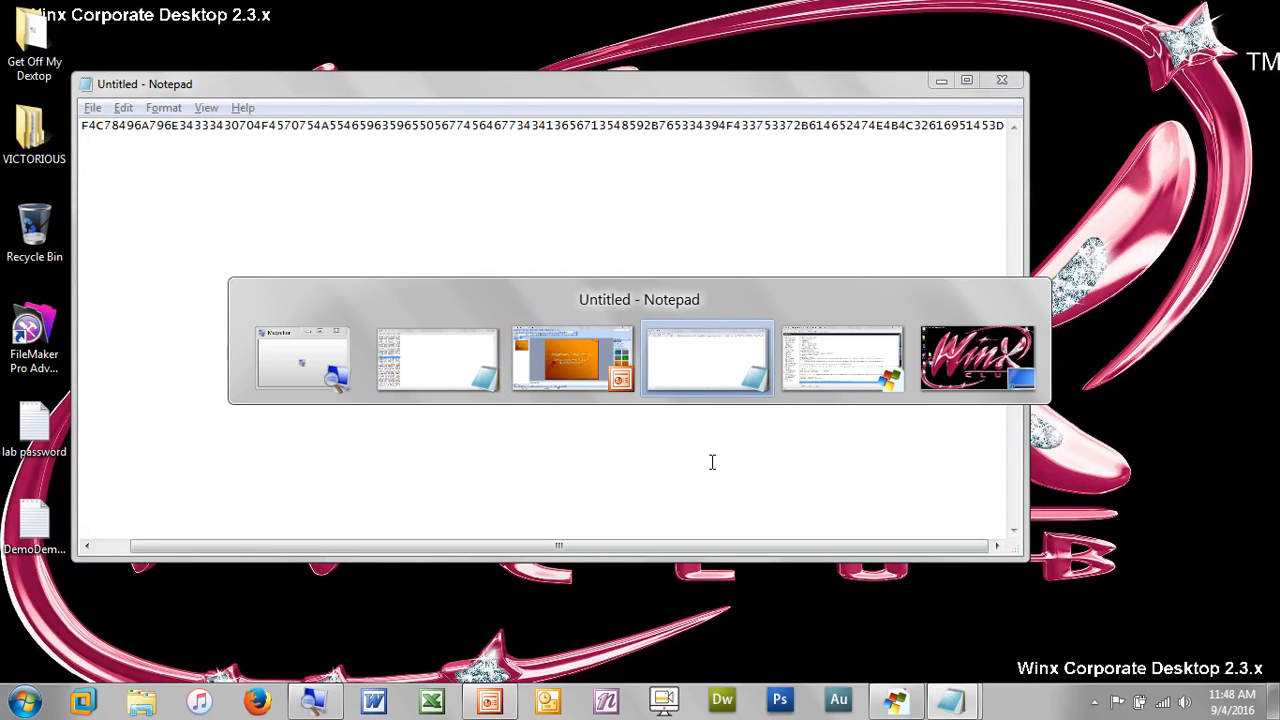
{"action": "key", "text": "alt+Tab"}
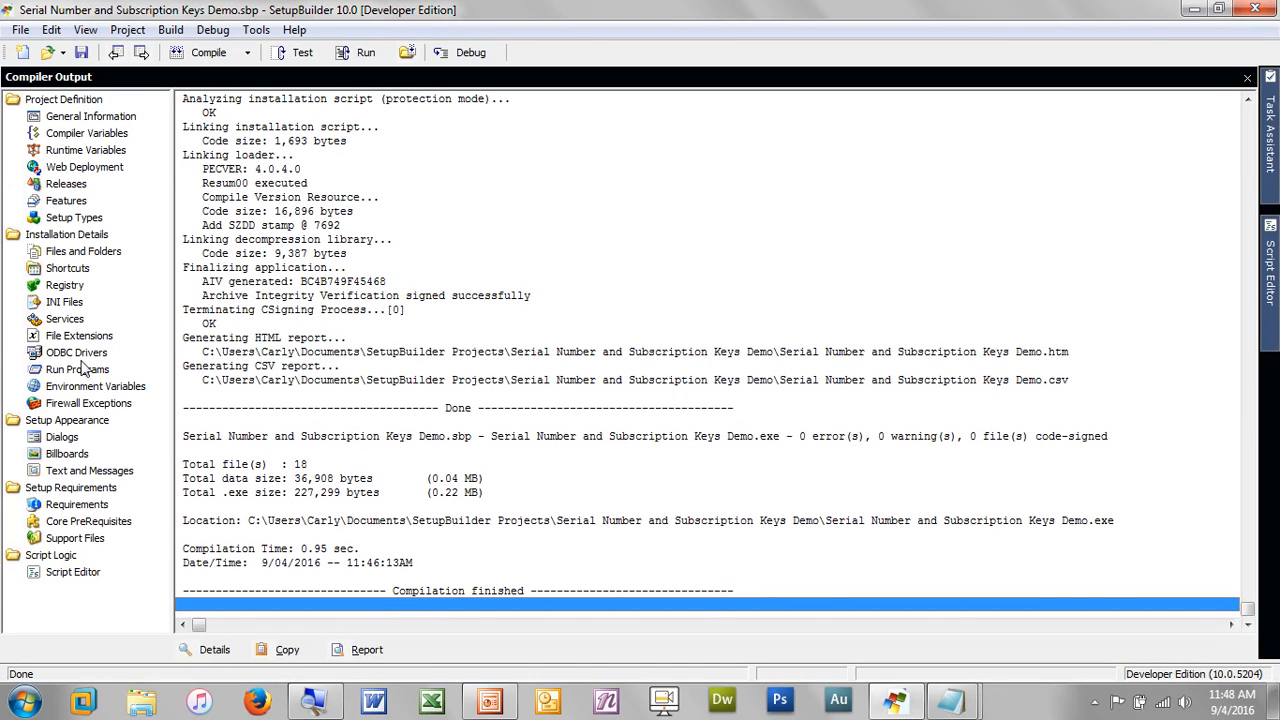
{"action": "left_click", "coordinate": [108, 443]}
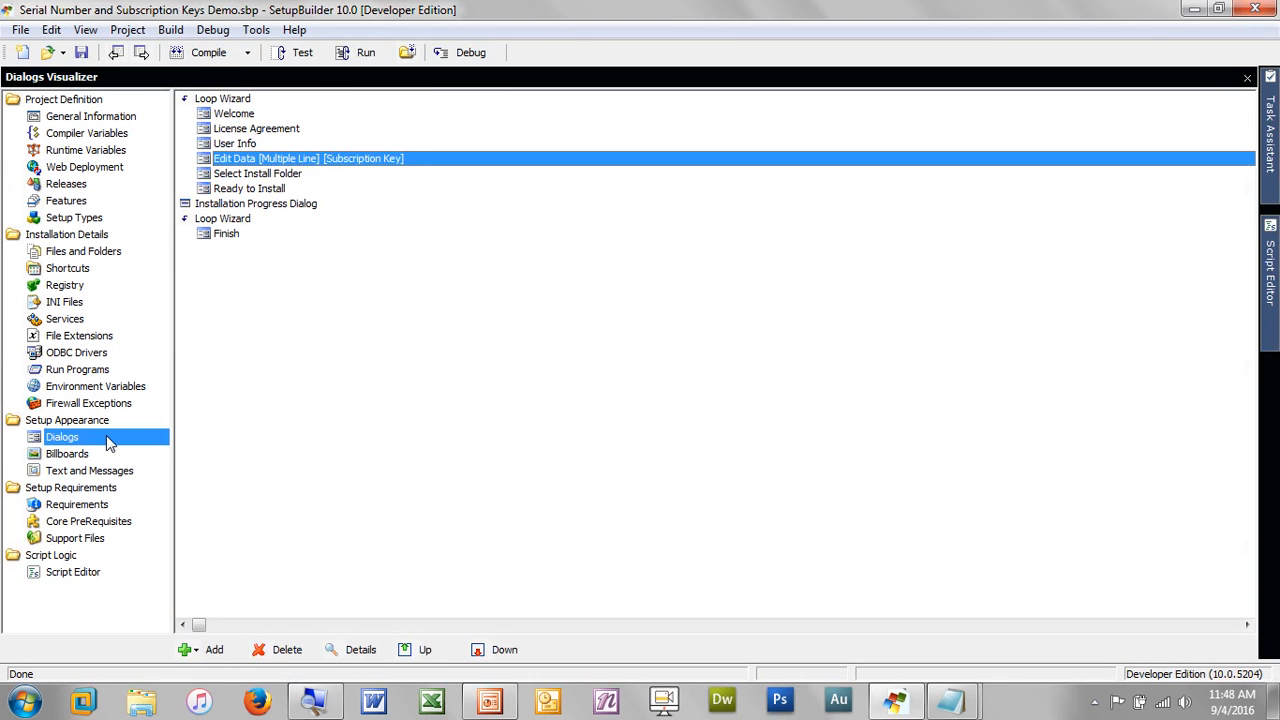
{"action": "double_click", "coordinate": [418, 163]}
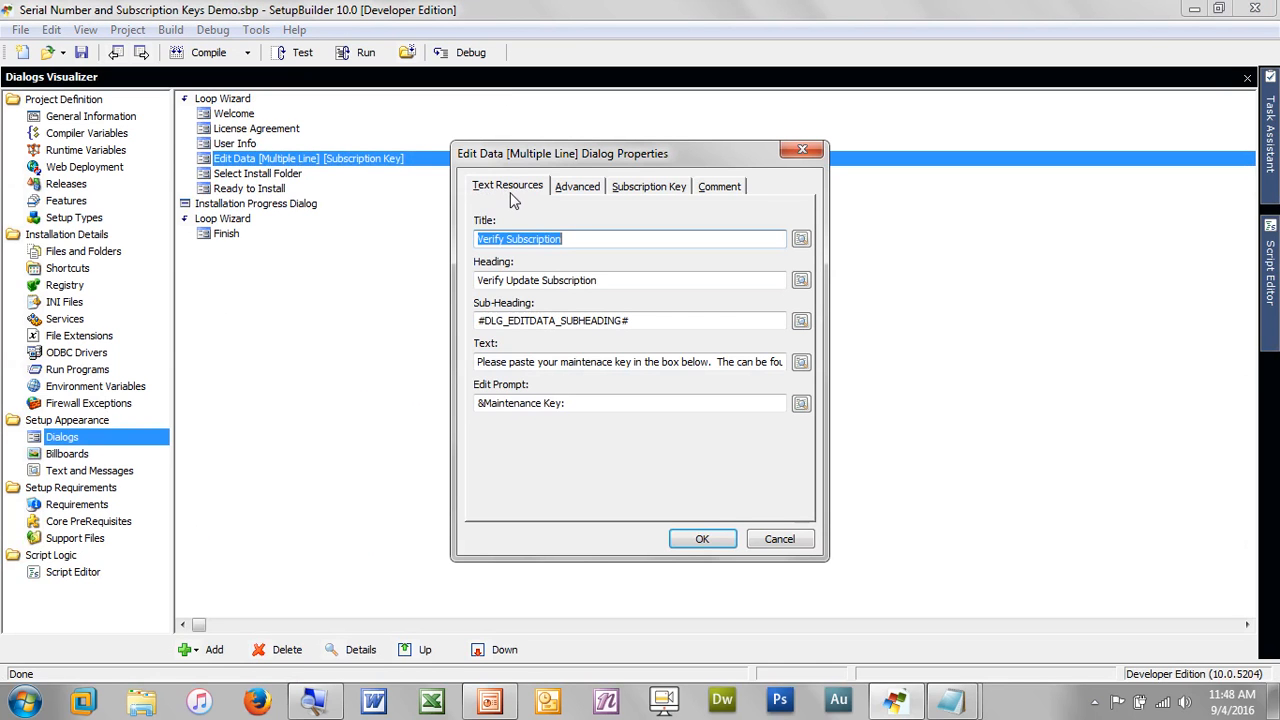
{"action": "left_click", "coordinate": [590, 187]}
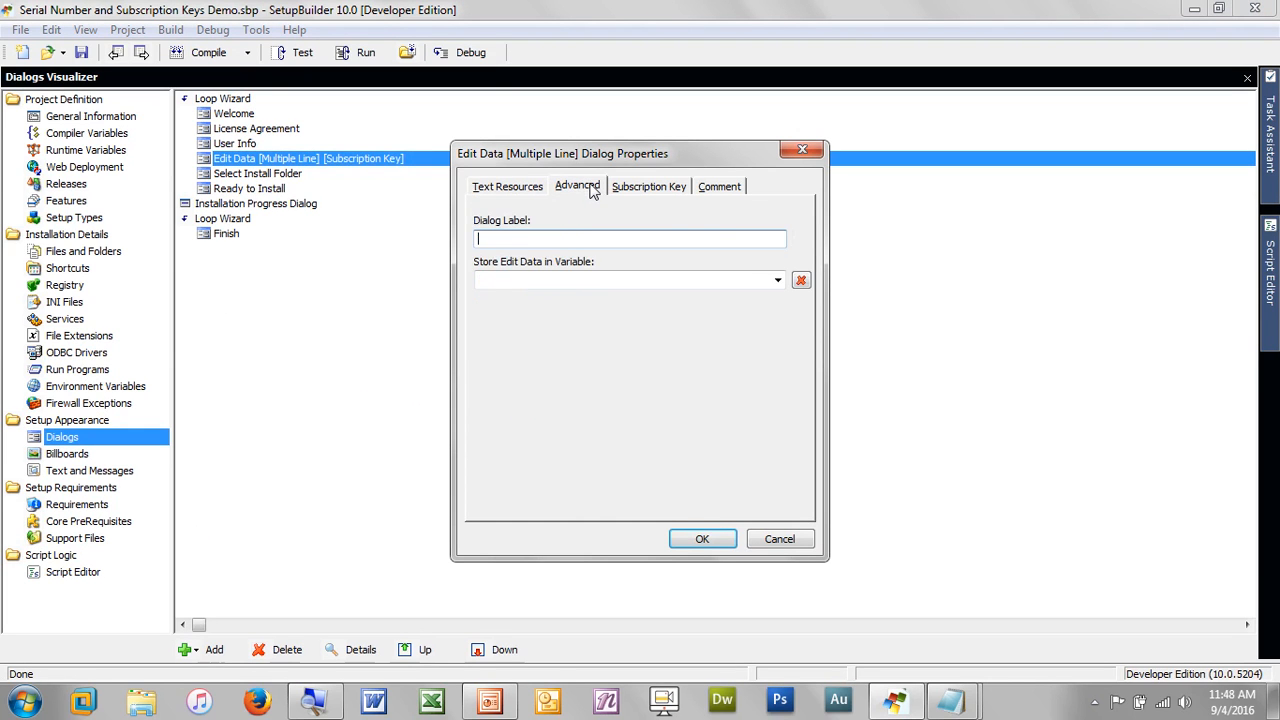
{"action": "left_click", "coordinate": [778, 282]}
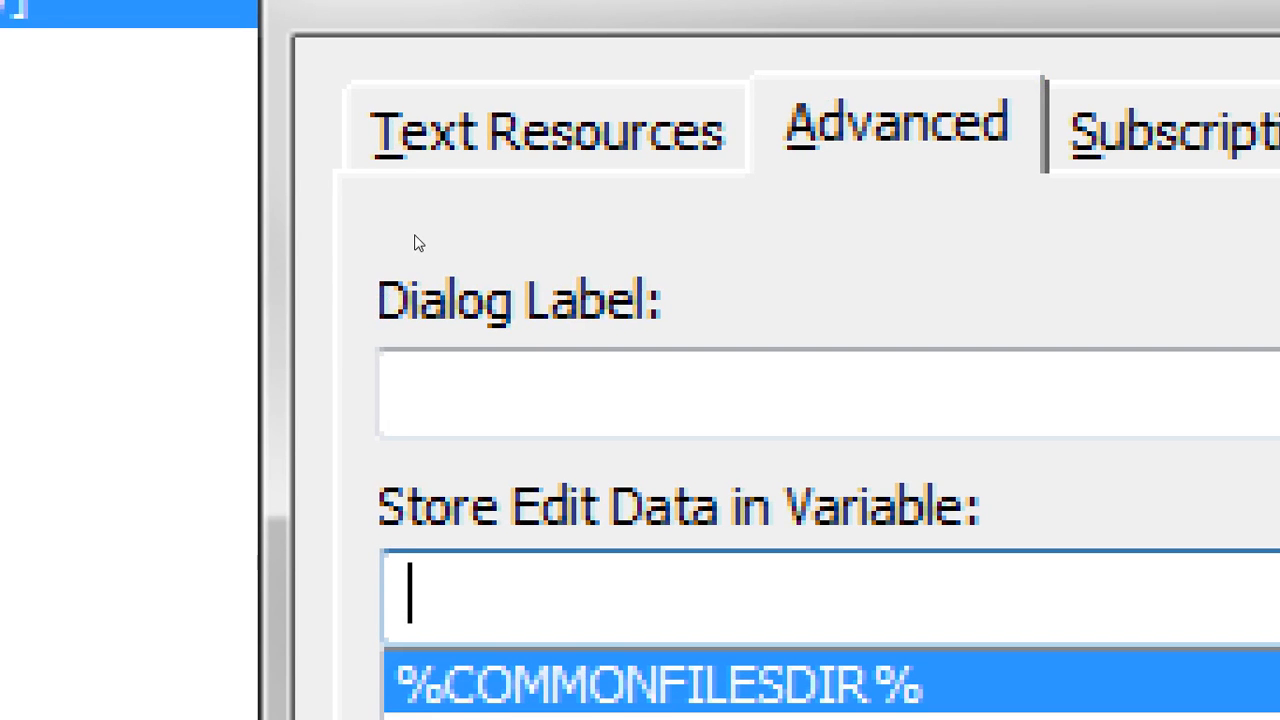
{"action": "type", "text": "%"}
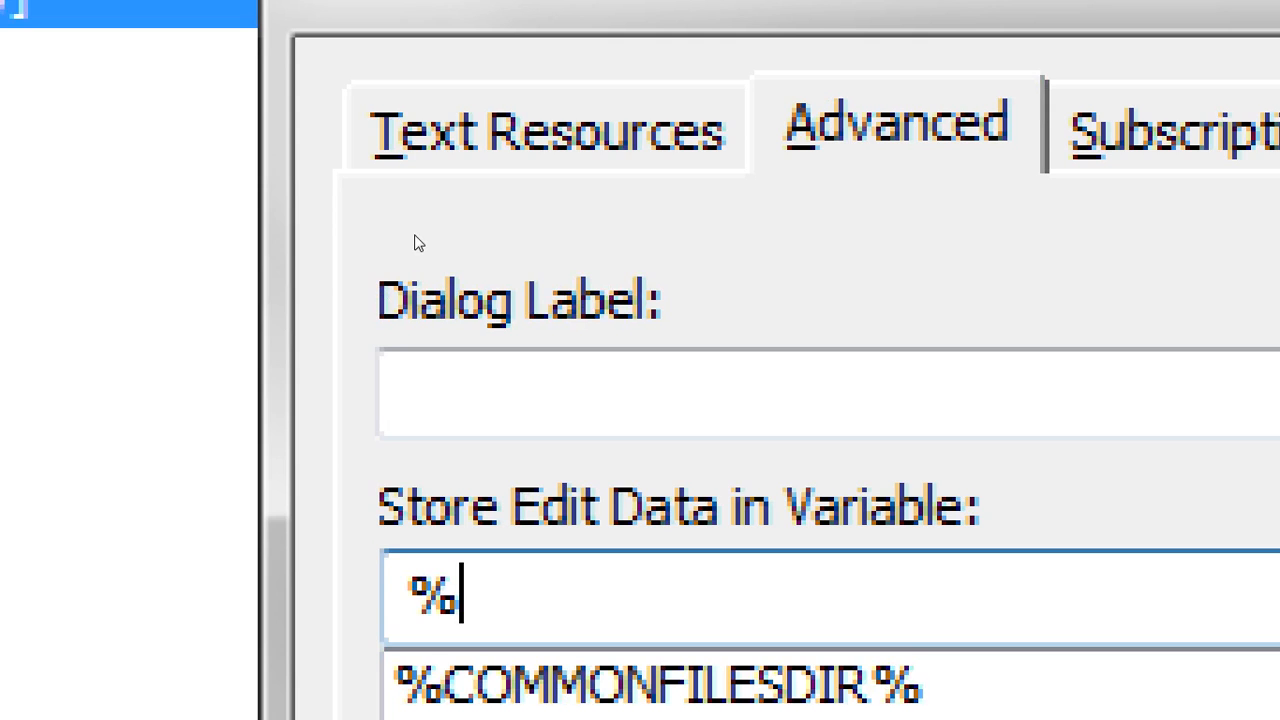
{"action": "type", "text": "_S"}
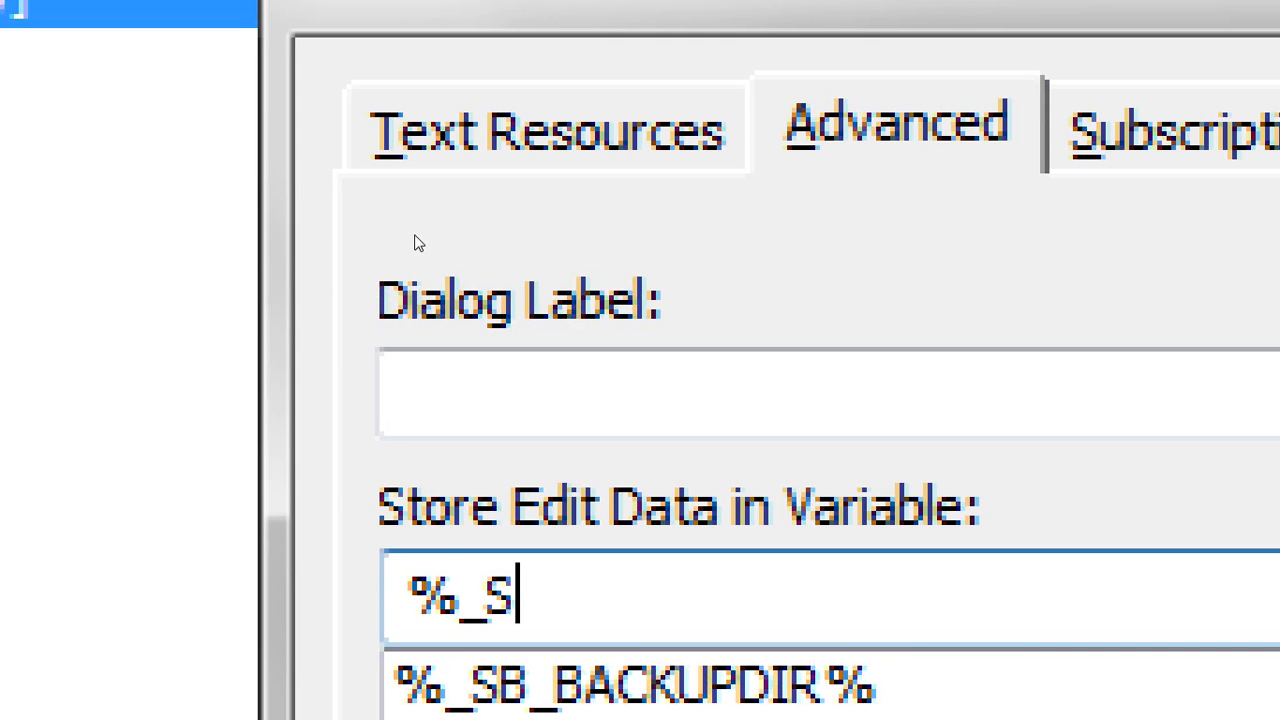
{"action": "type", "text": "B"}
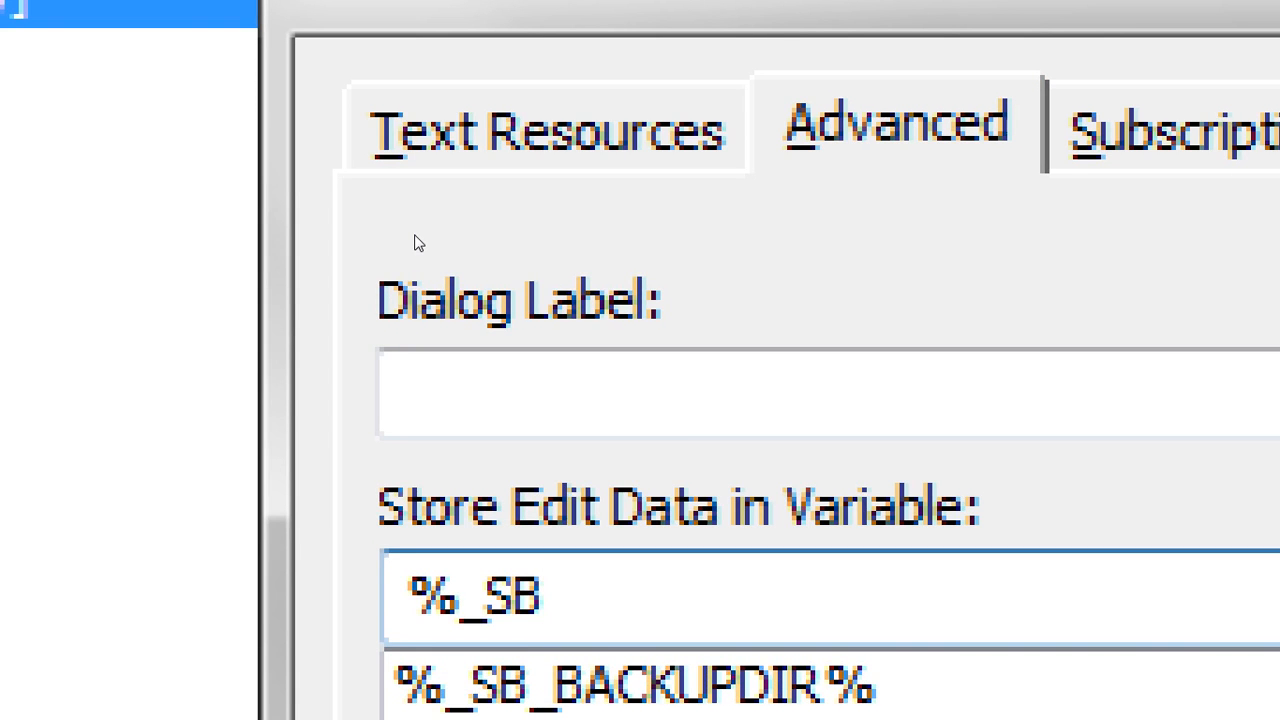
{"action": "type", "text": "_P"}
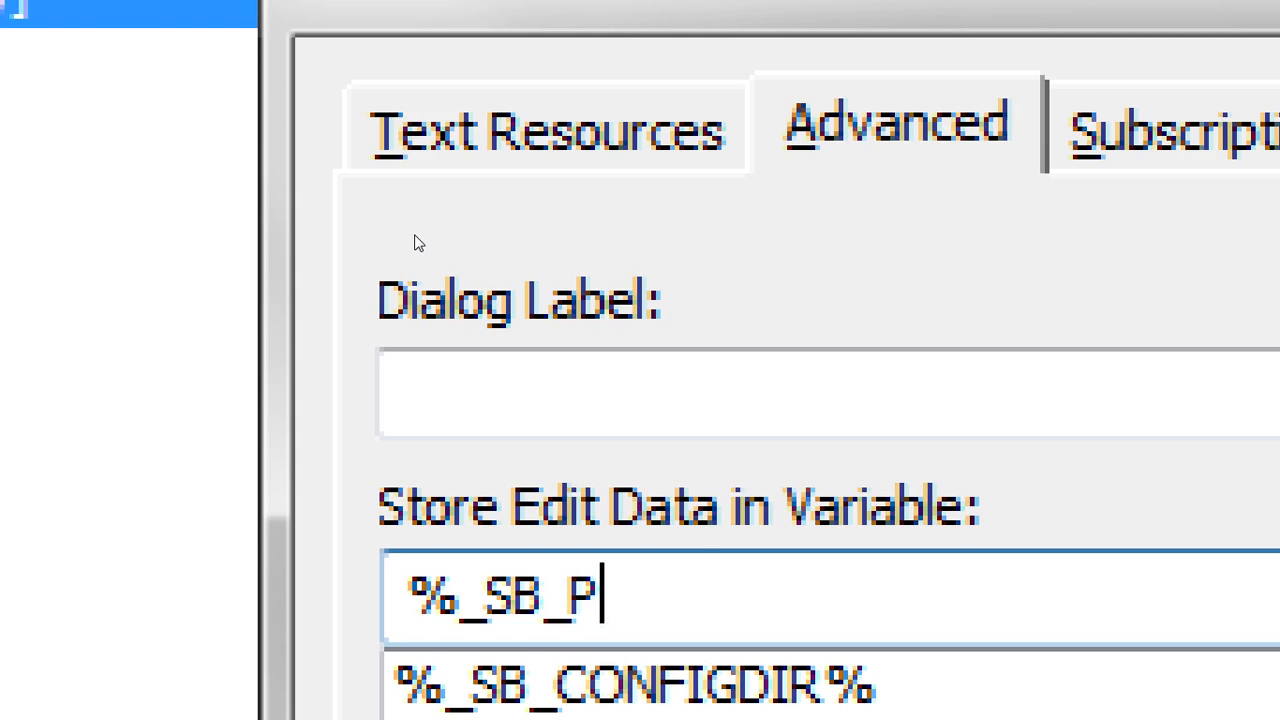
{"action": "type", "text": "AR"}
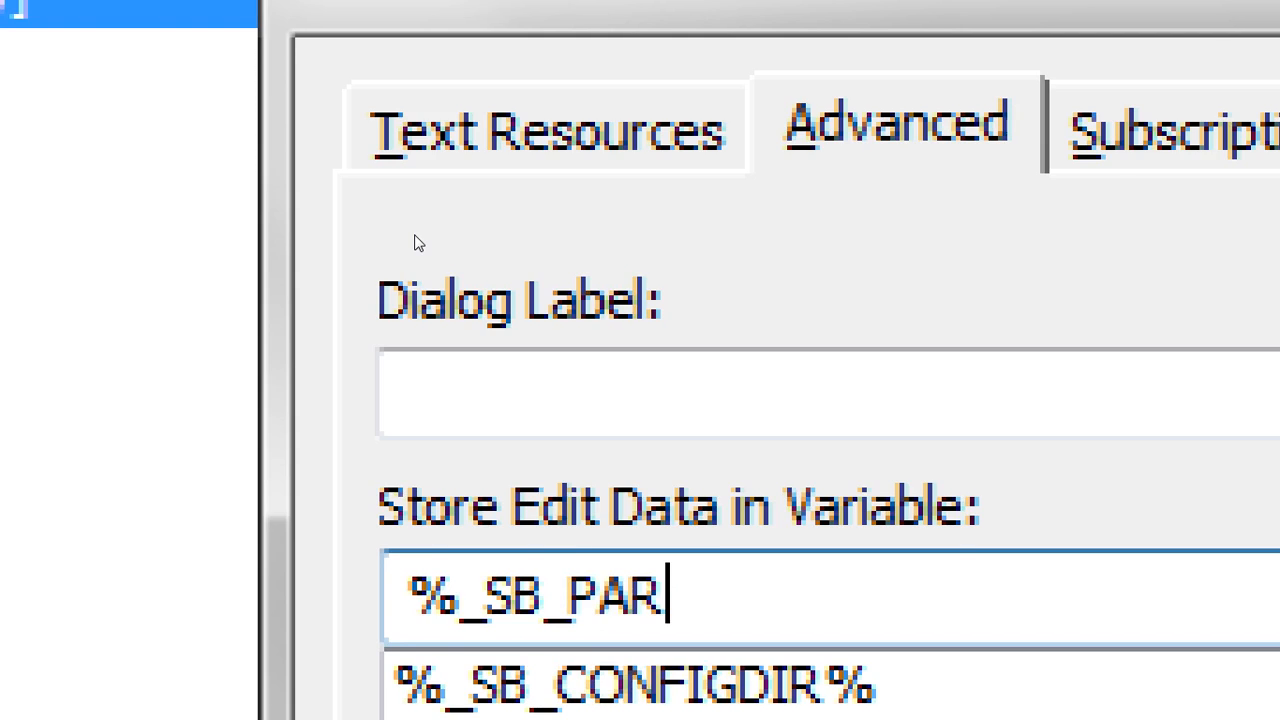
{"action": "type", "text": "A"}
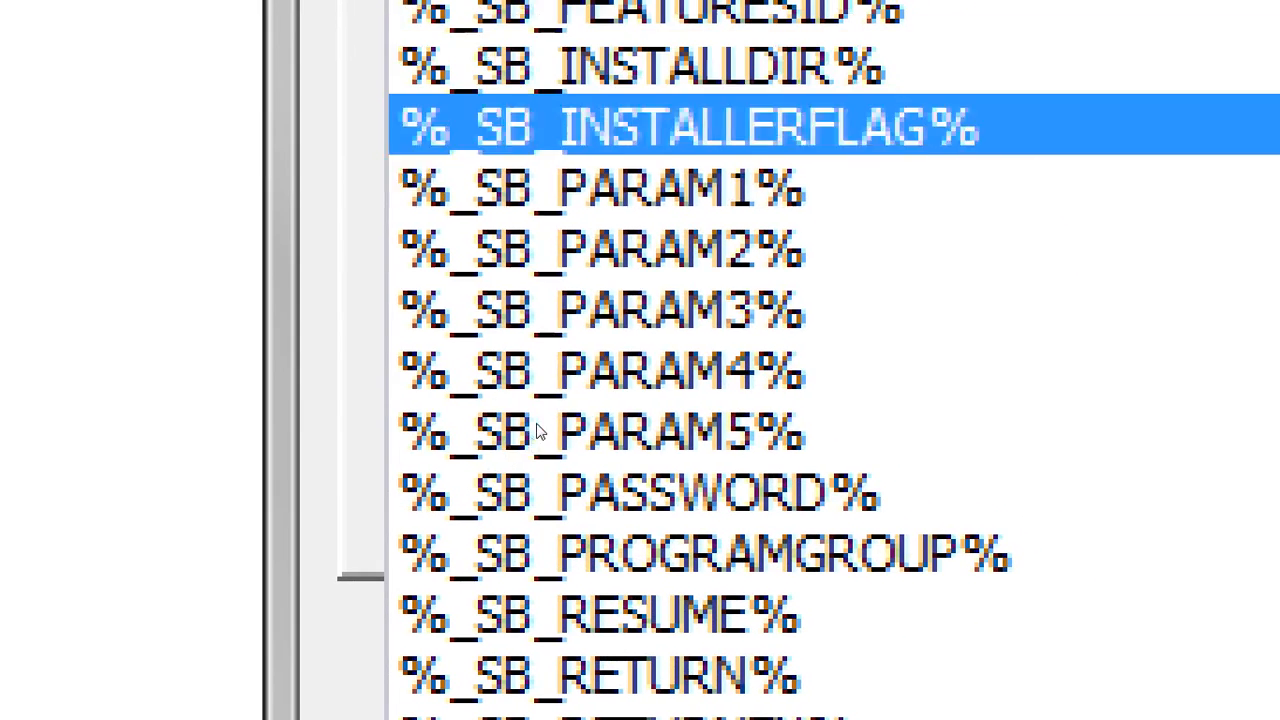
{"action": "left_click", "coordinate": [503, 412]}
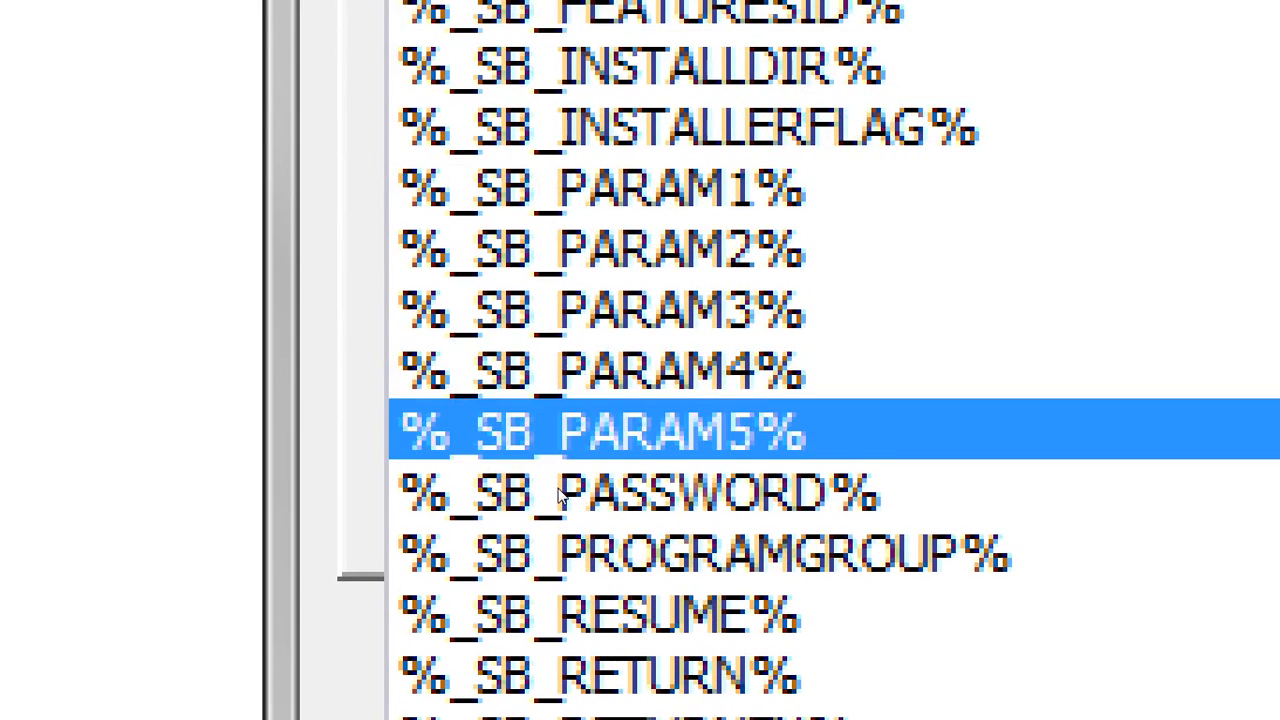
{"action": "left_click", "coordinate": [562, 490]}
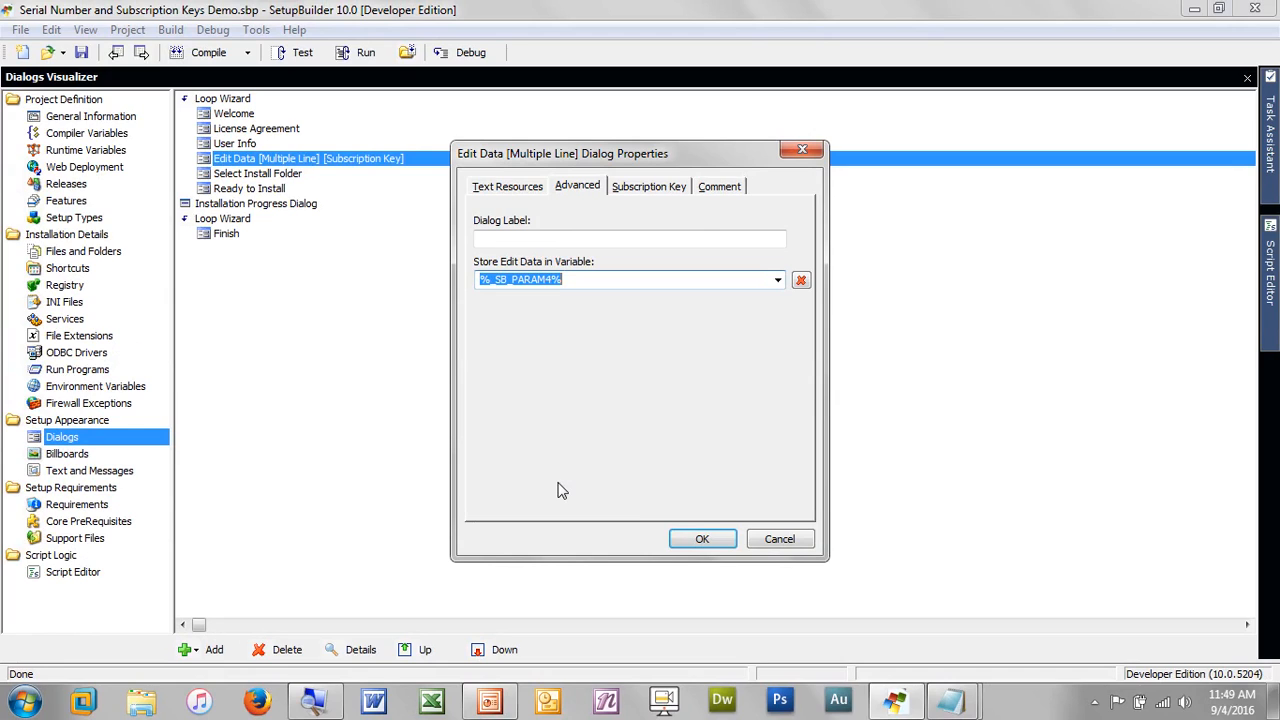
Confirm the dialog properties, save the project and recompile Serial Number and Subscription Keys Demo.exe with 0 errors
{"action": "left_click", "coordinate": [715, 541]}
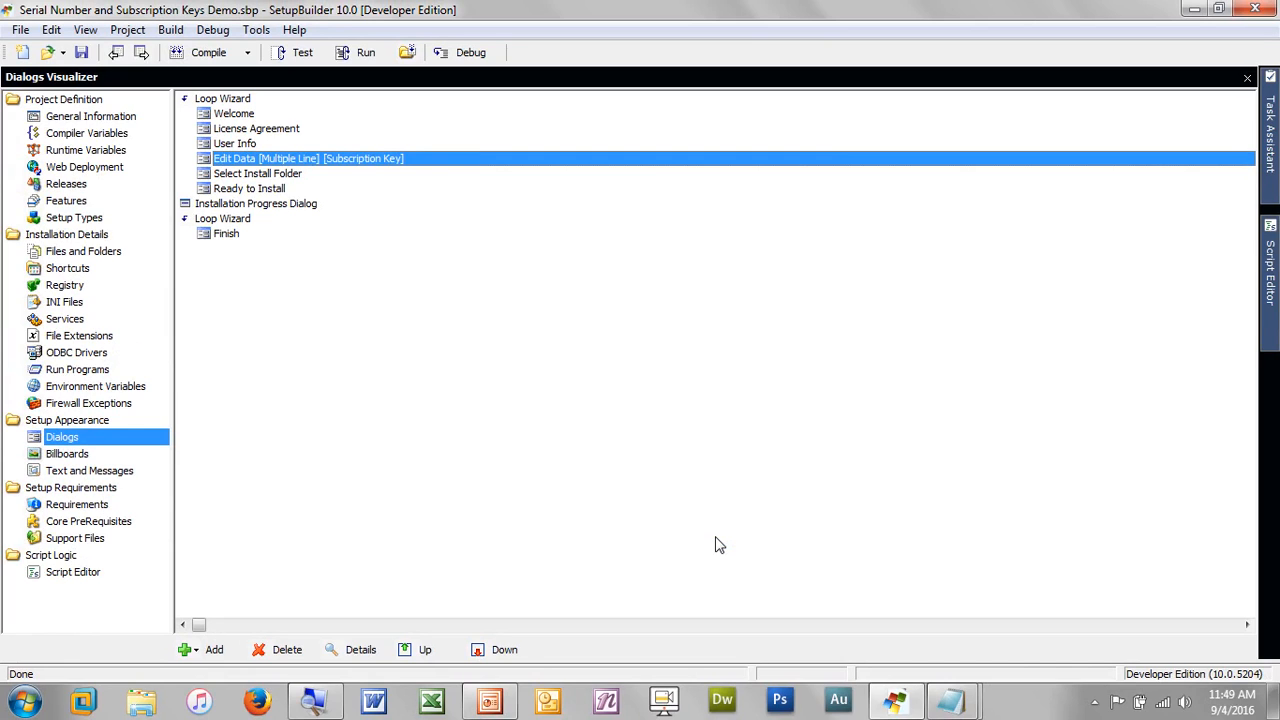
{"action": "left_click", "coordinate": [209, 53]}
{"action": "key", "text": "Return"}
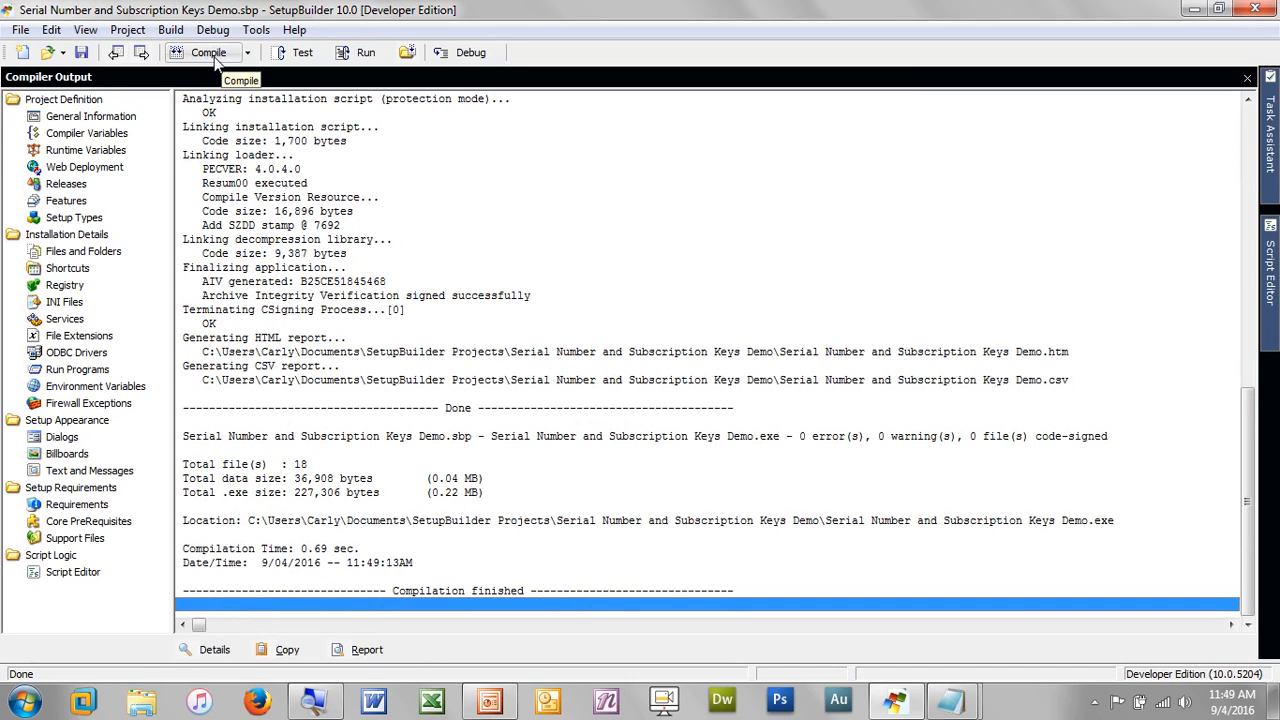
Test-run the rebuilt setup past Welcome and the license, pasting the serial number to reach Verify Subscription
{"action": "left_click", "coordinate": [366, 56]}
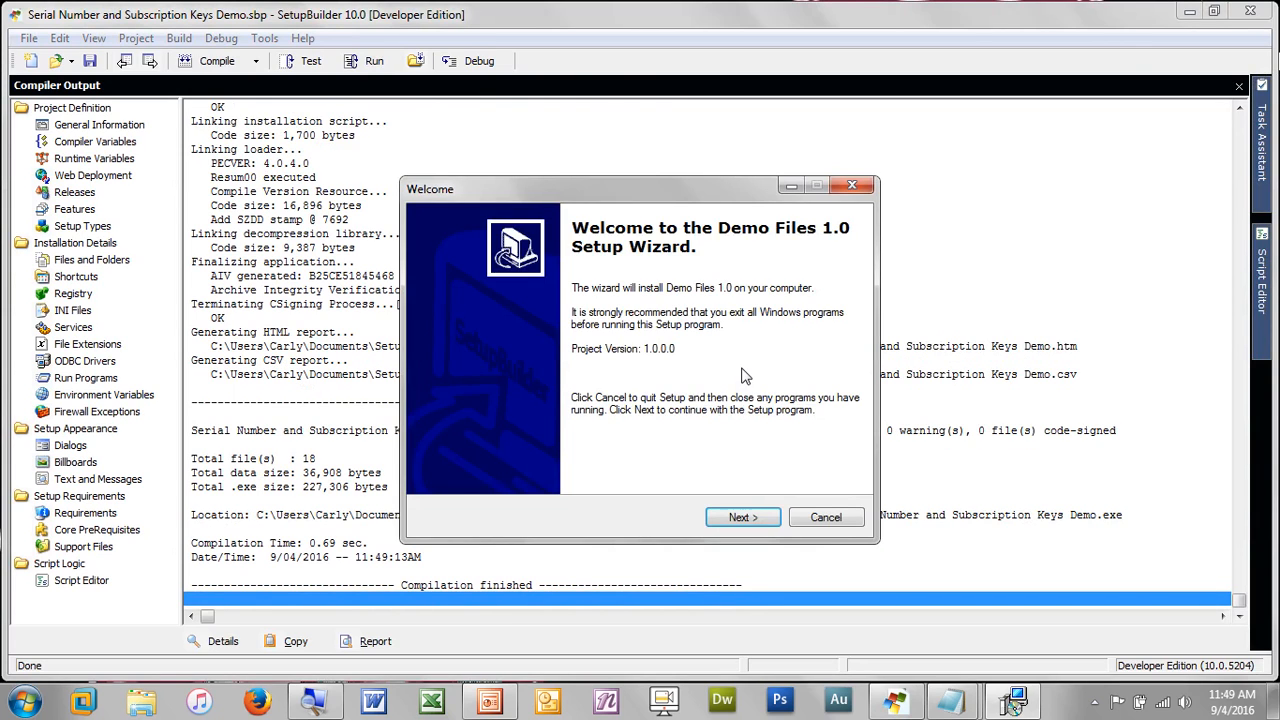
{"action": "key", "text": "Return"}
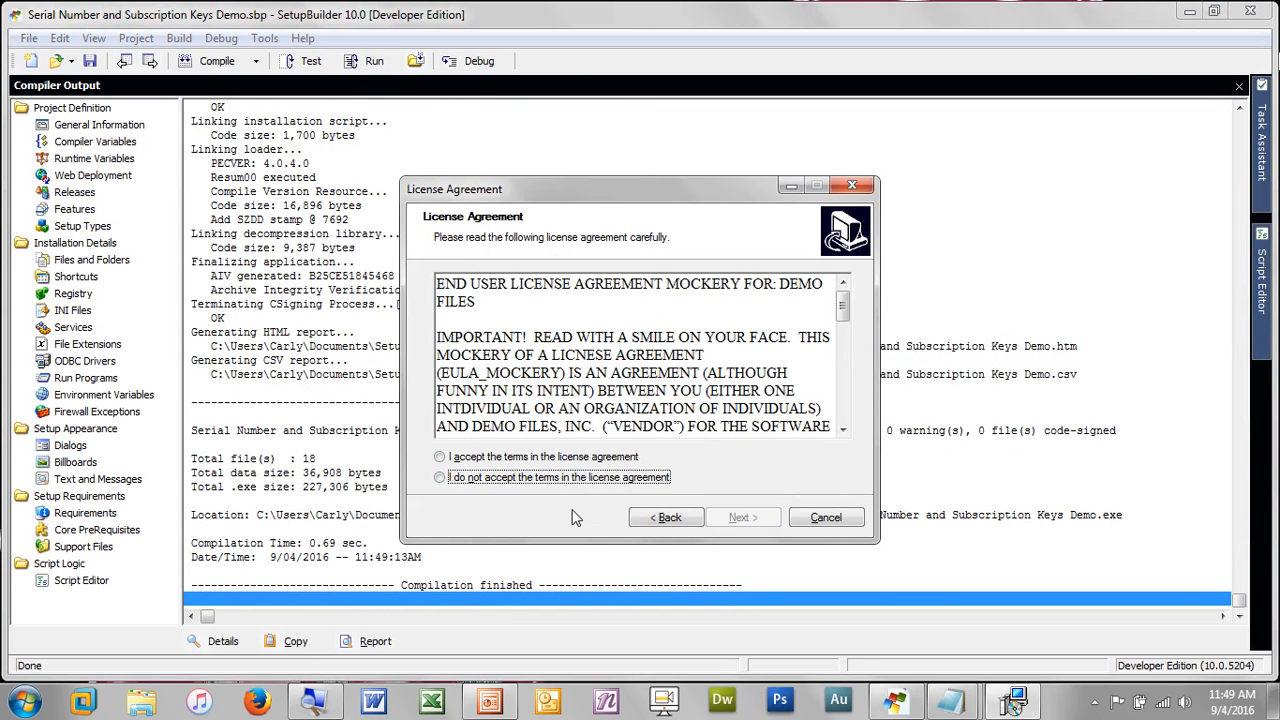
{"action": "key", "text": "Up"}
{"action": "key", "text": "Return"}
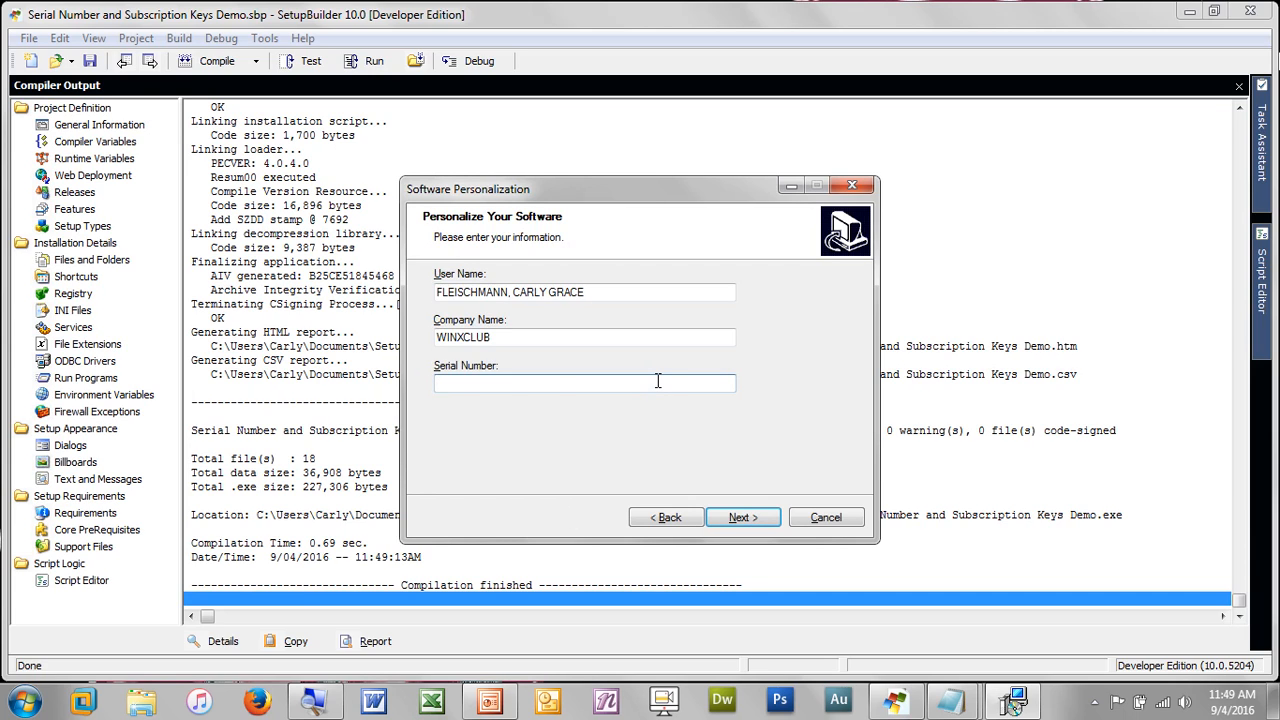
{"action": "key", "text": "ctrl+v"}
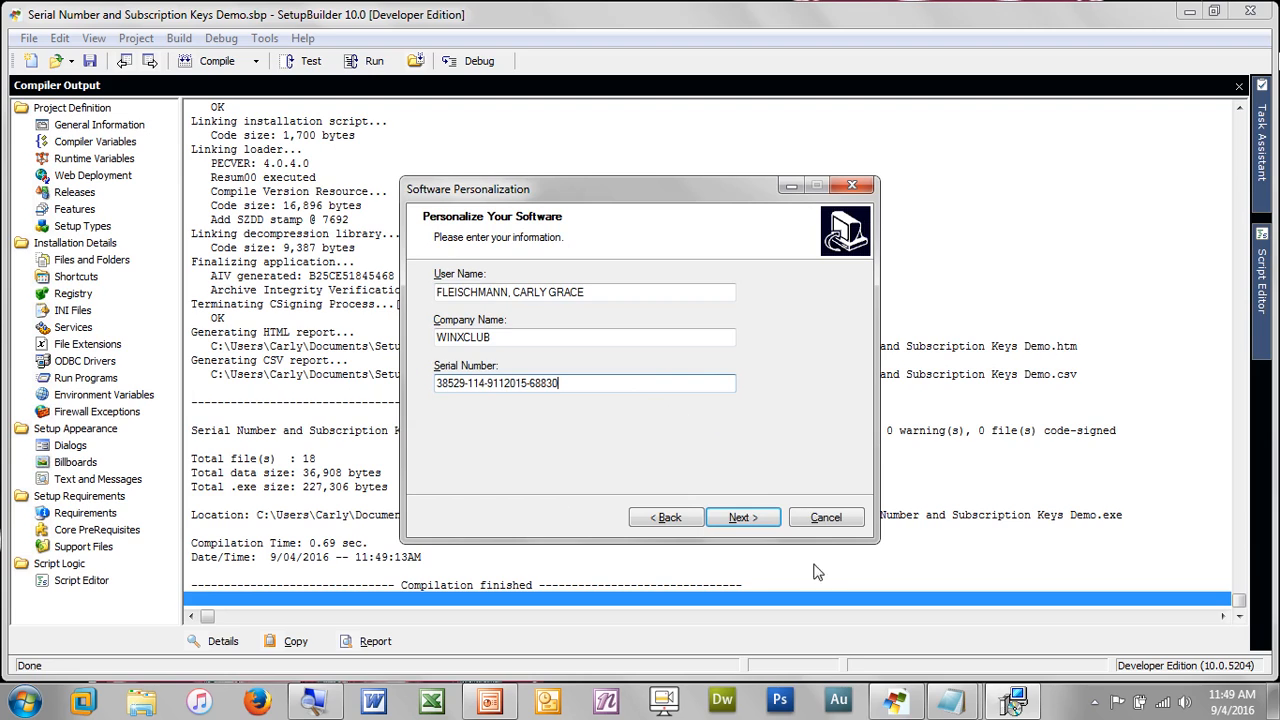
{"action": "left_click", "coordinate": [747, 522]}
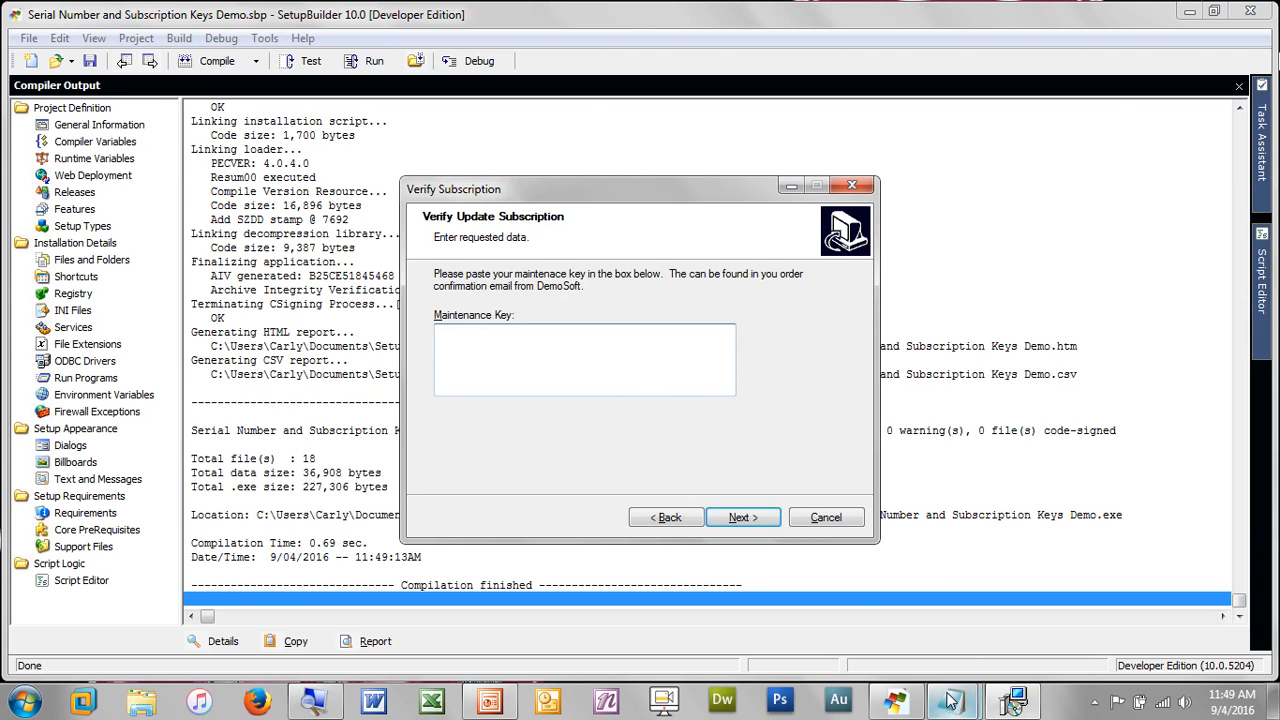
Copy the hex subscription key line from the untitled Notepad document and return to the Verify Subscription page
{"action": "mouse_move", "coordinate": [951, 700]}
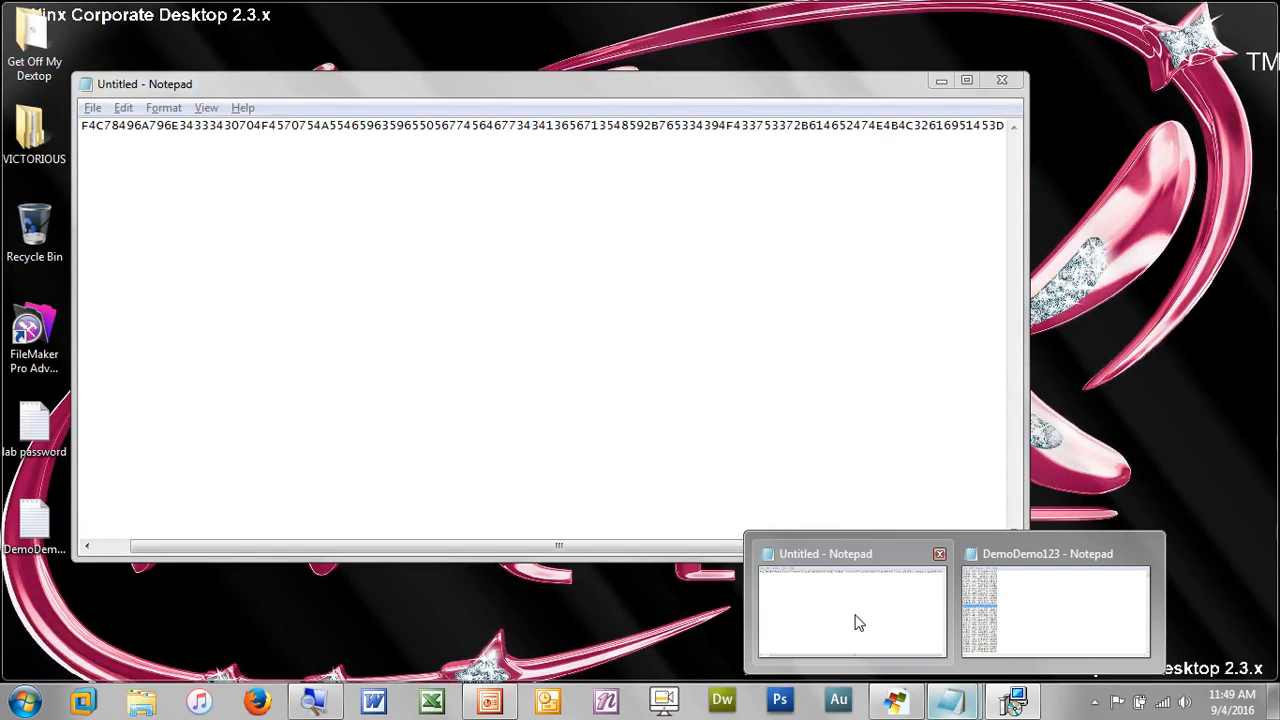
{"action": "left_click", "coordinate": [853, 620]}
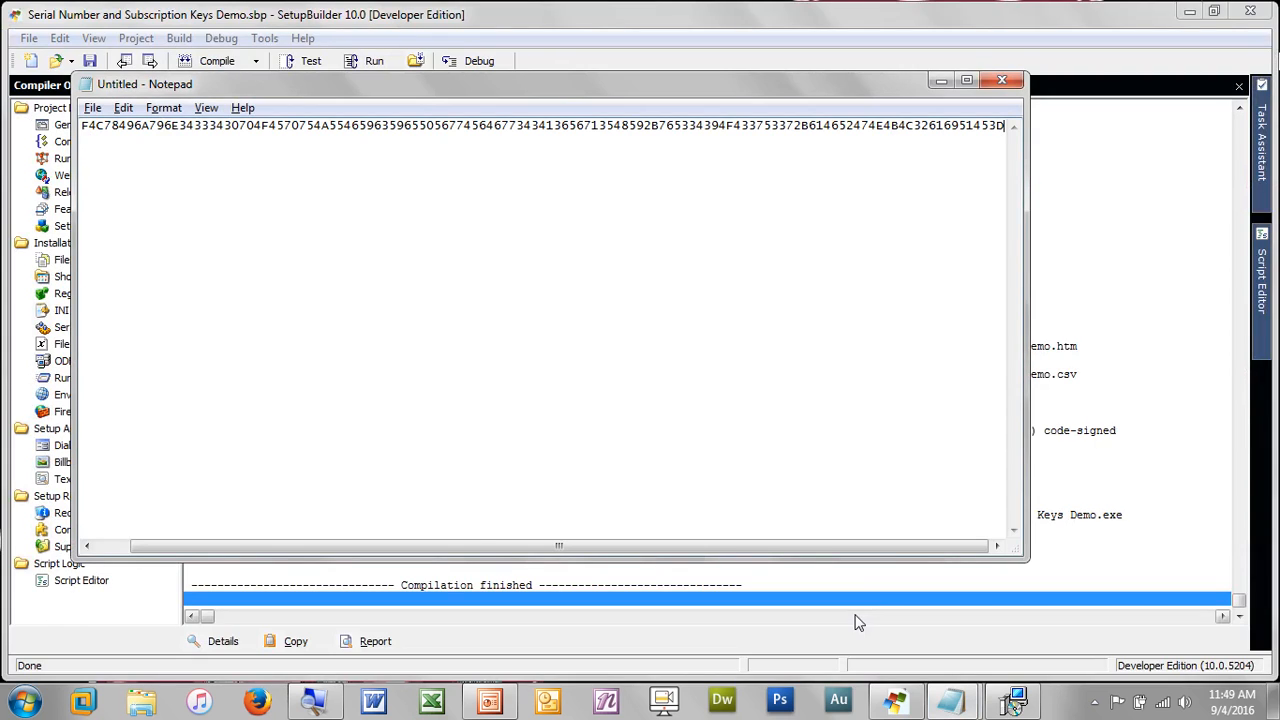
{"action": "double_click", "coordinate": [660, 123]}
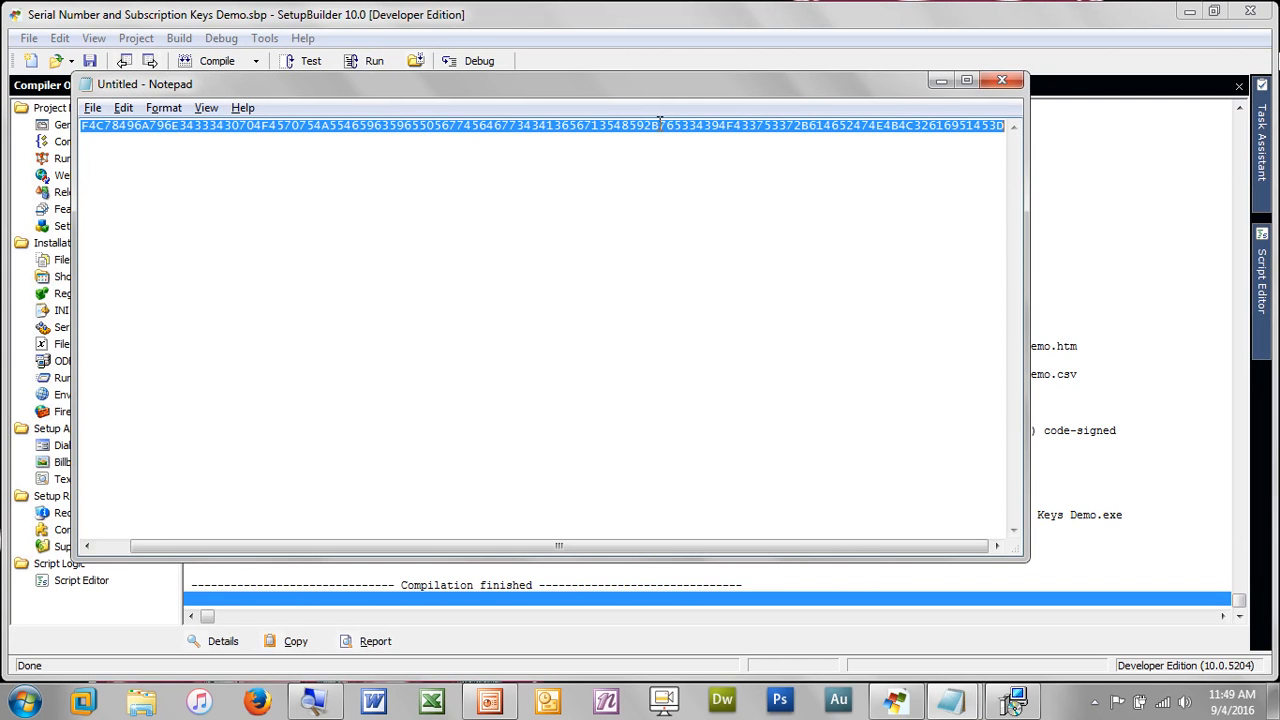
{"action": "key", "text": "alt+Tab"}
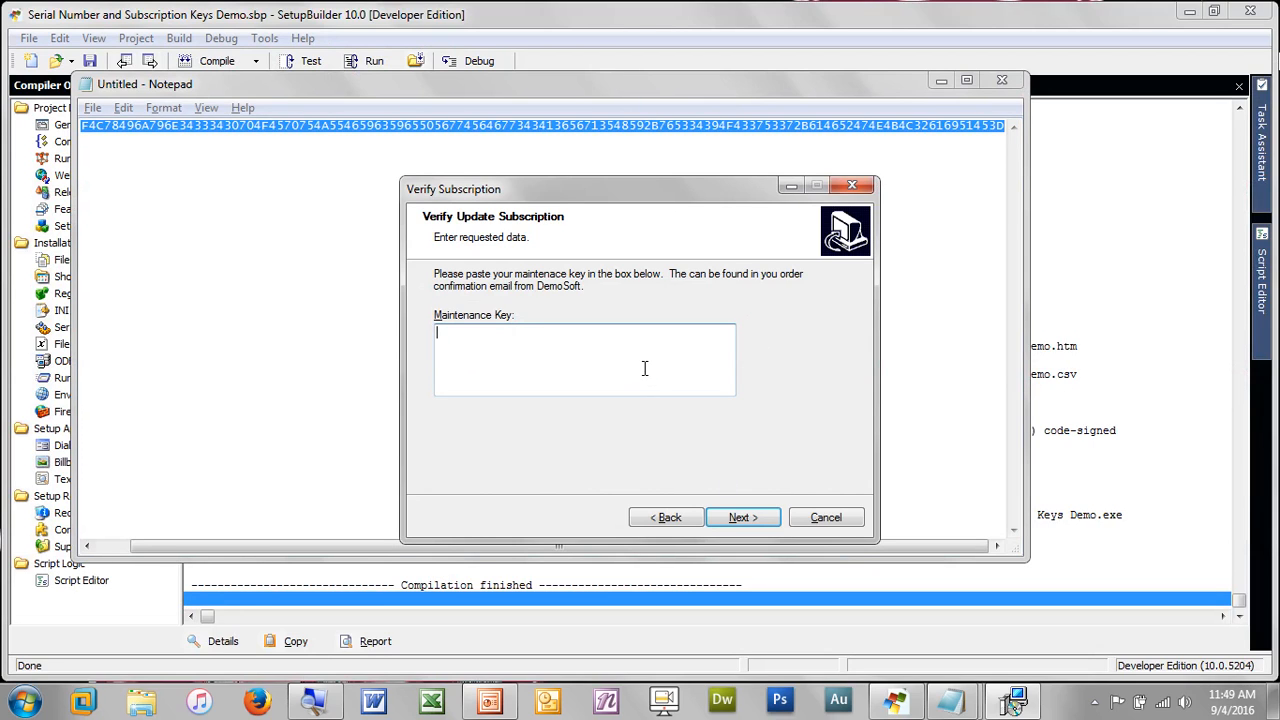
Paste the copied key as the maintenance key and dismiss the installer's not-valid error
{"action": "key", "text": "ctrl+v"}
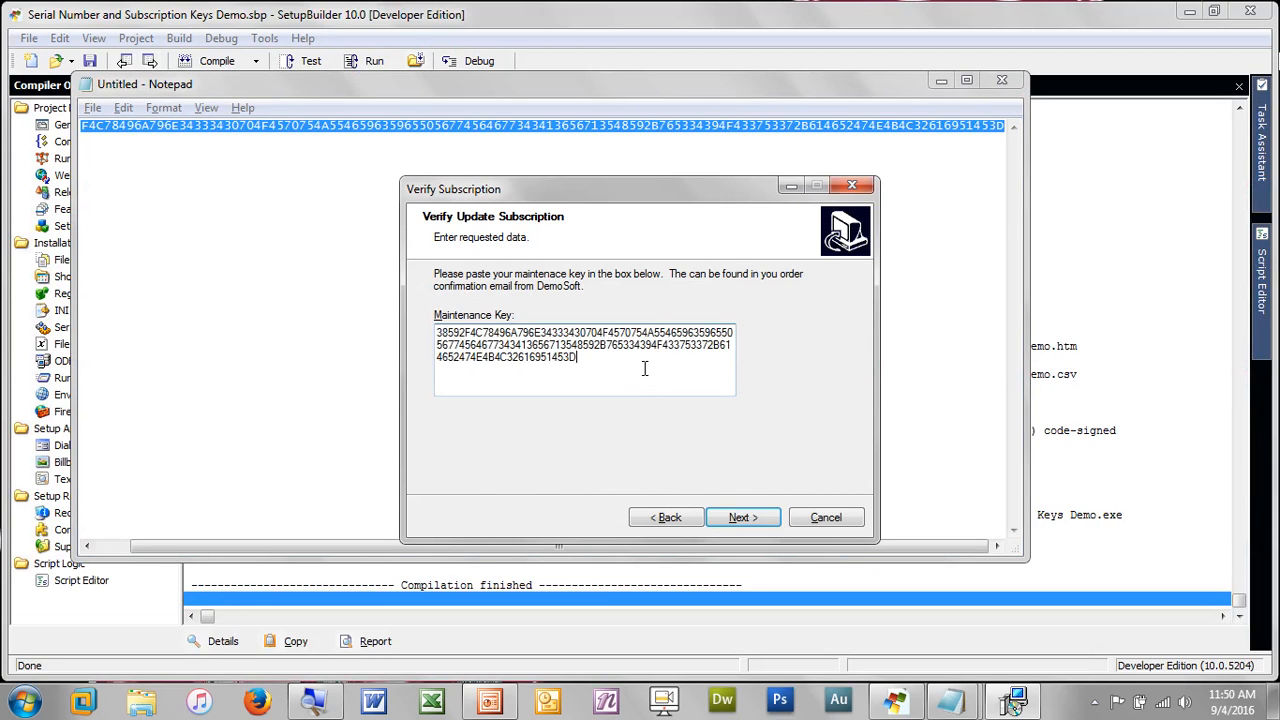
{"action": "left_click", "coordinate": [752, 520]}
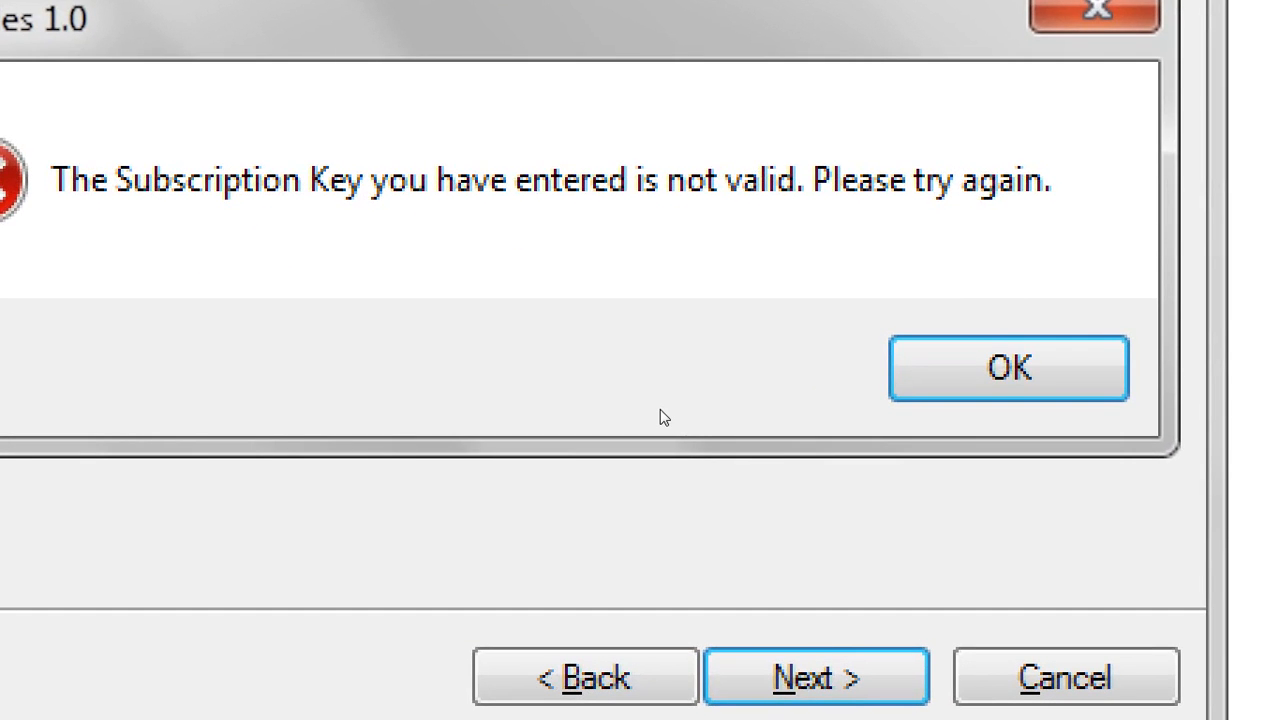
{"action": "key", "text": "Return"}
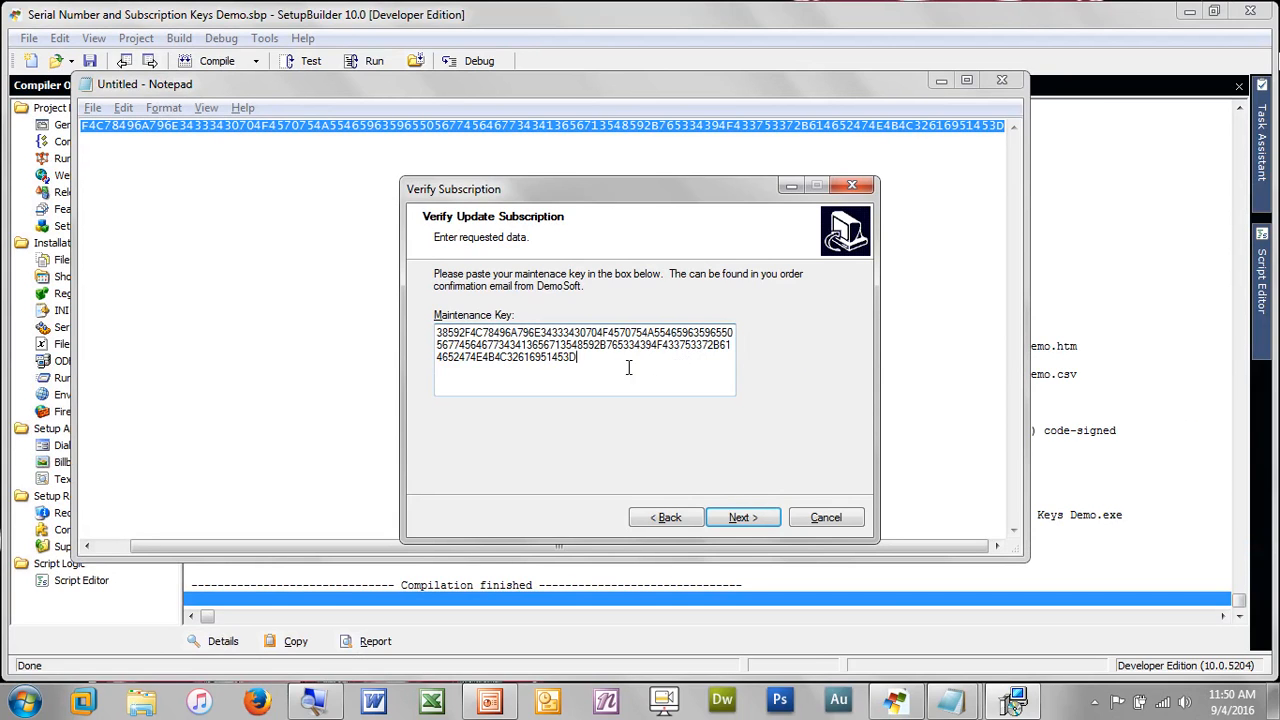
Clear the rejected key from the Maintenance Key box and return to SetupBuilder's compiler output
{"action": "left_click_drag", "start_coordinate": [628, 368], "coordinate": [428, 298]}
{"action": "key", "text": "Delete"}
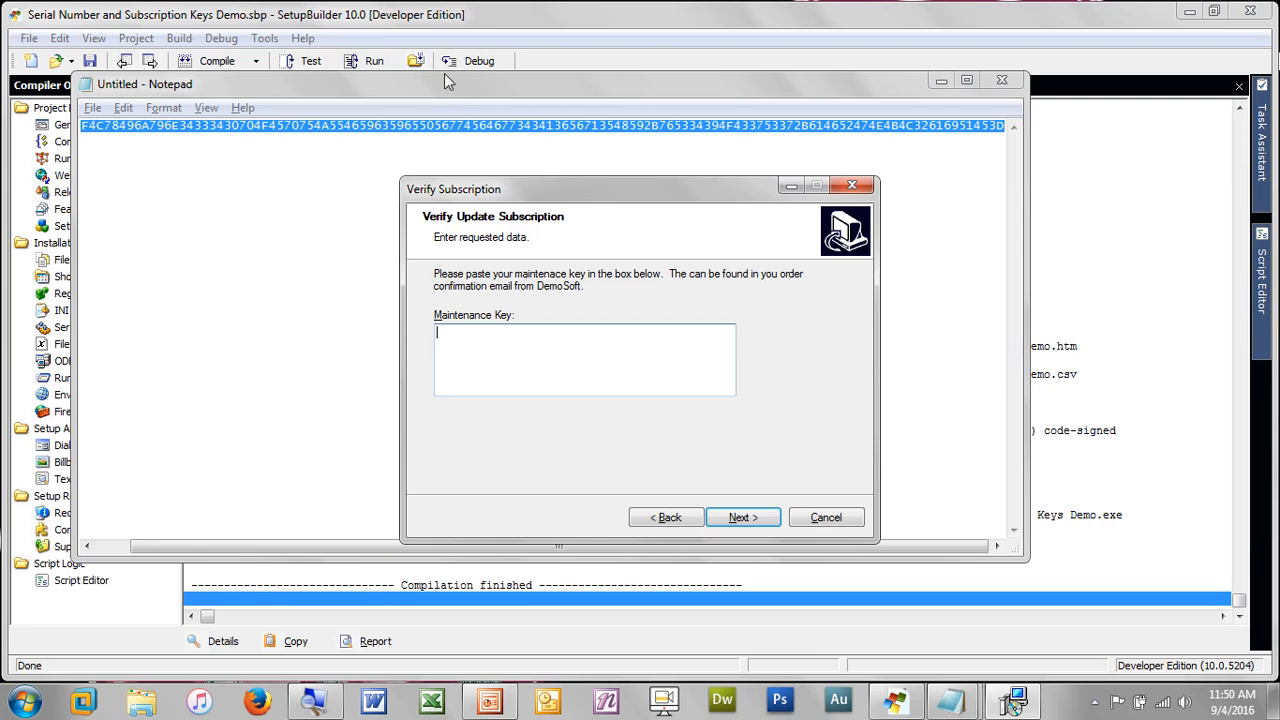
{"action": "left_click", "coordinate": [346, 8]}
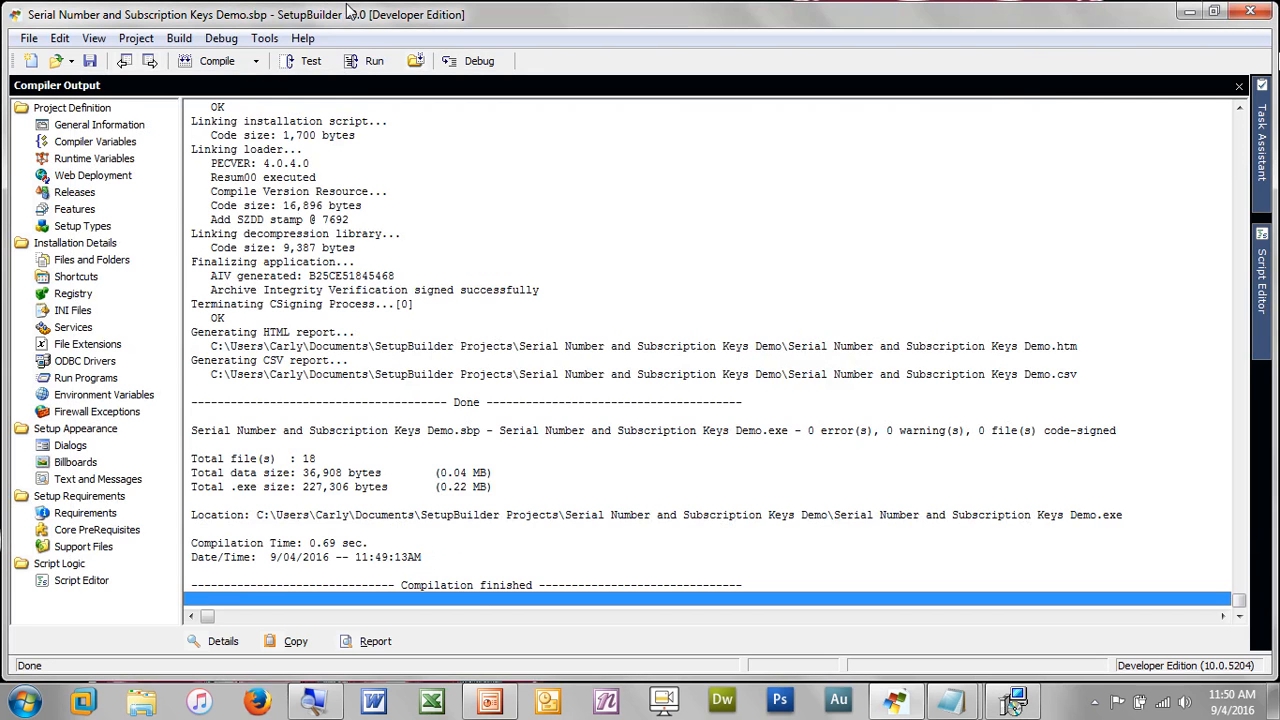
Generate a subscription key valid until 20160918 in Tools > Create Subscription Key and copy it
{"action": "left_click", "coordinate": [264, 42]}
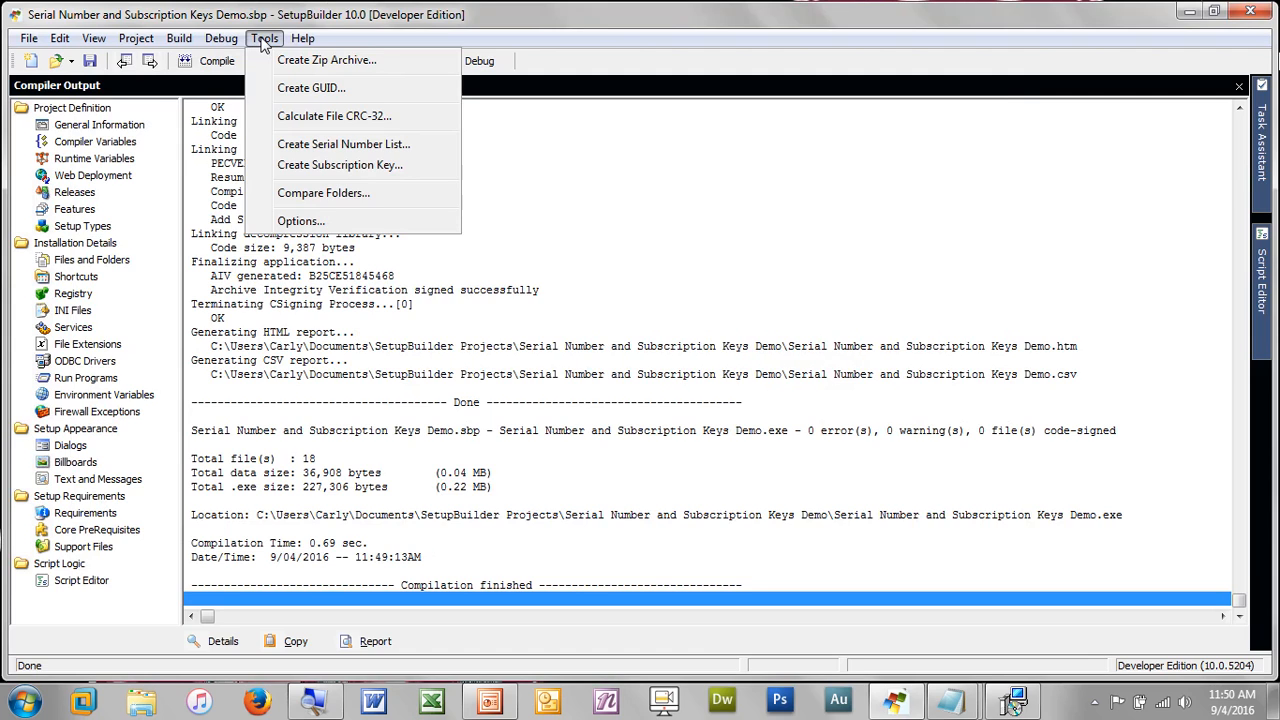
{"action": "left_click", "coordinate": [324, 170]}
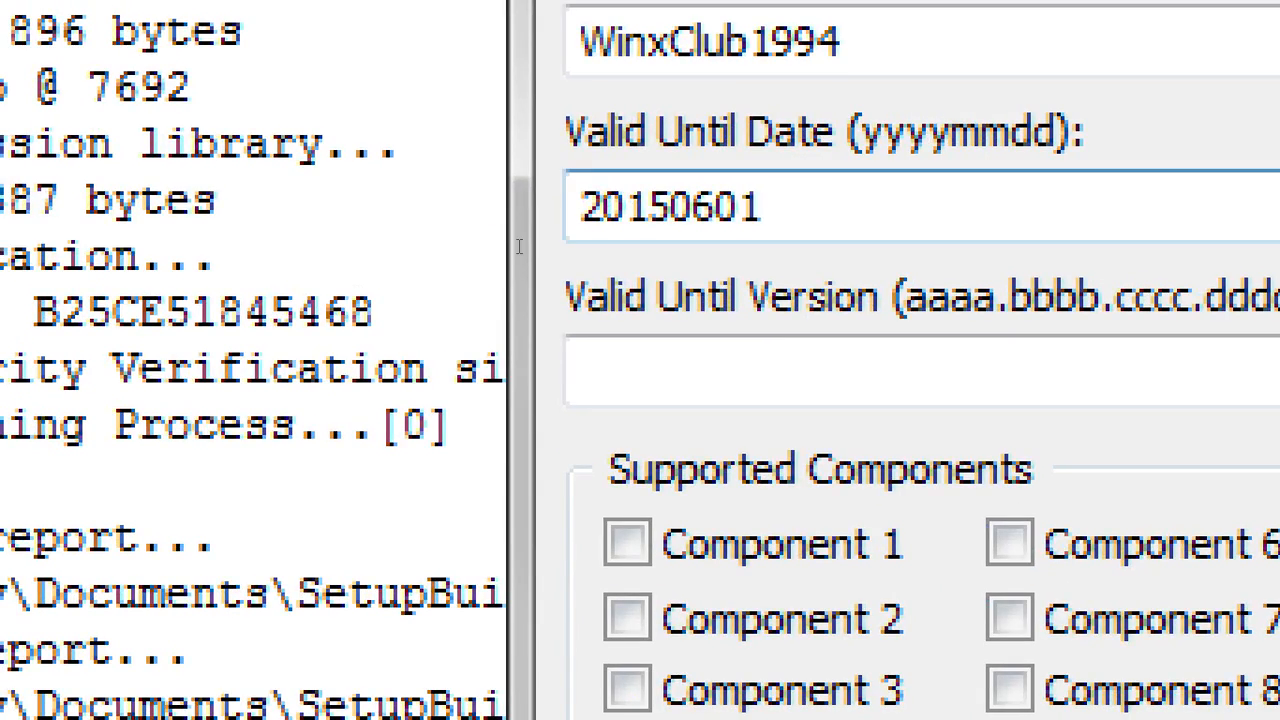
{"action": "left_click_drag", "start_coordinate": [768, 206], "coordinate": [324, 262]}
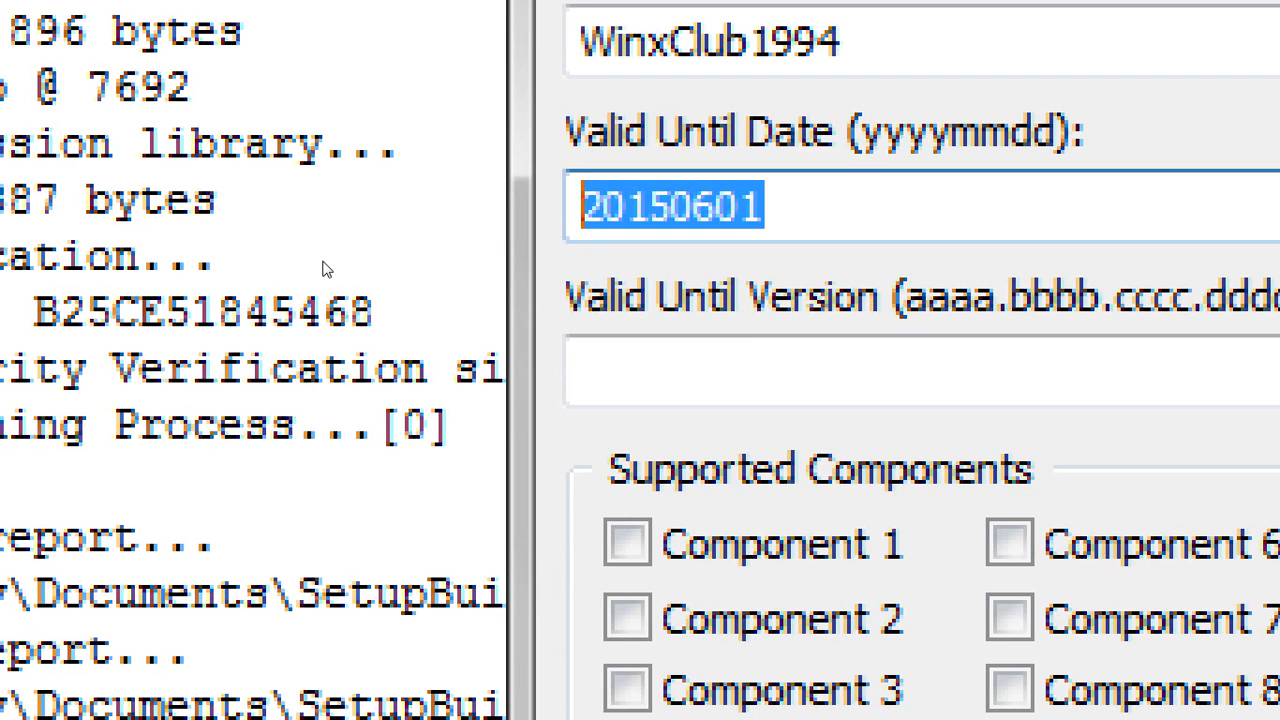
{"action": "type", "text": "20"}
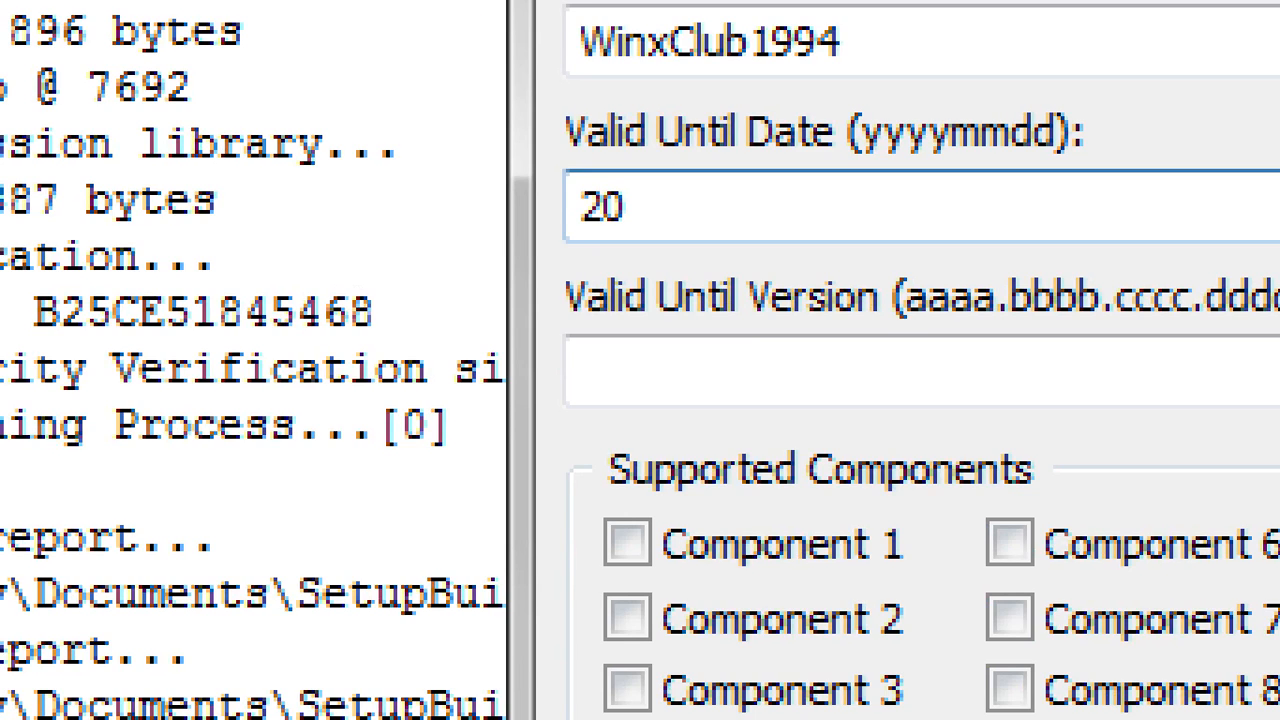
{"action": "type", "text": "16"}
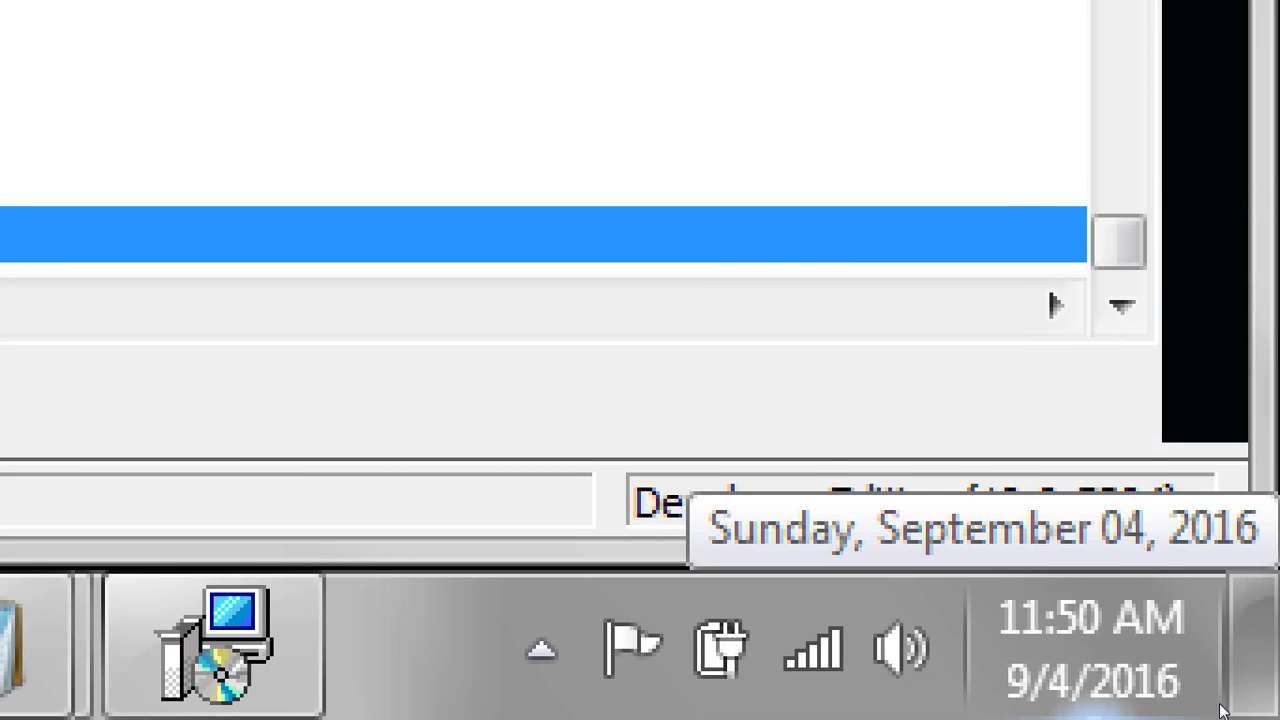
{"action": "left_click", "coordinate": [1215, 706]}
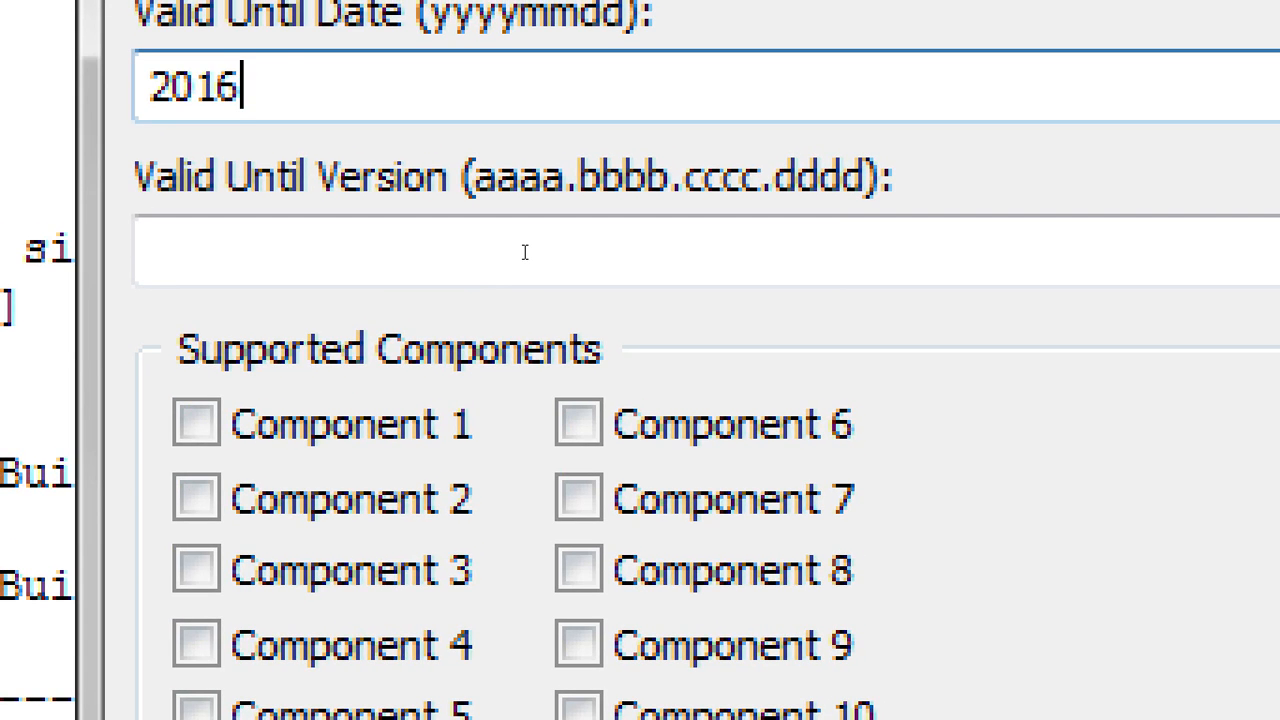
{"action": "type", "text": "09"}
{"action": "type", "text": "918"}
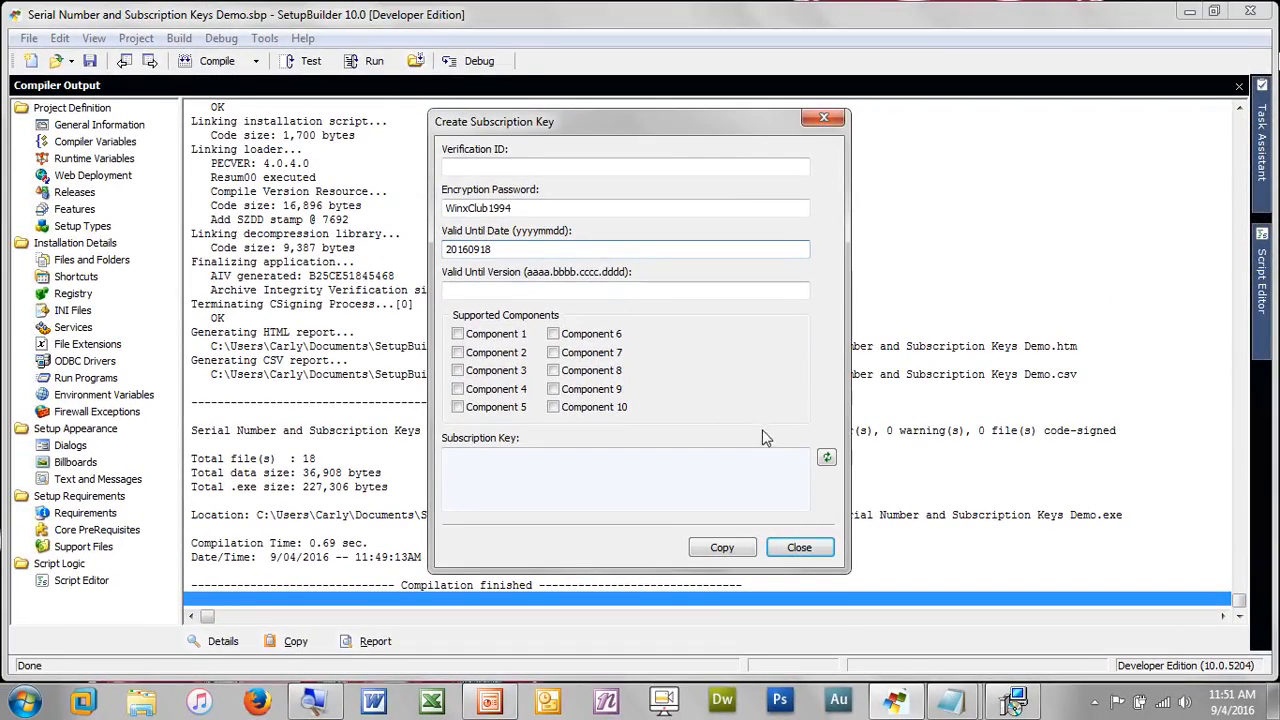
{"action": "left_click", "coordinate": [820, 464]}
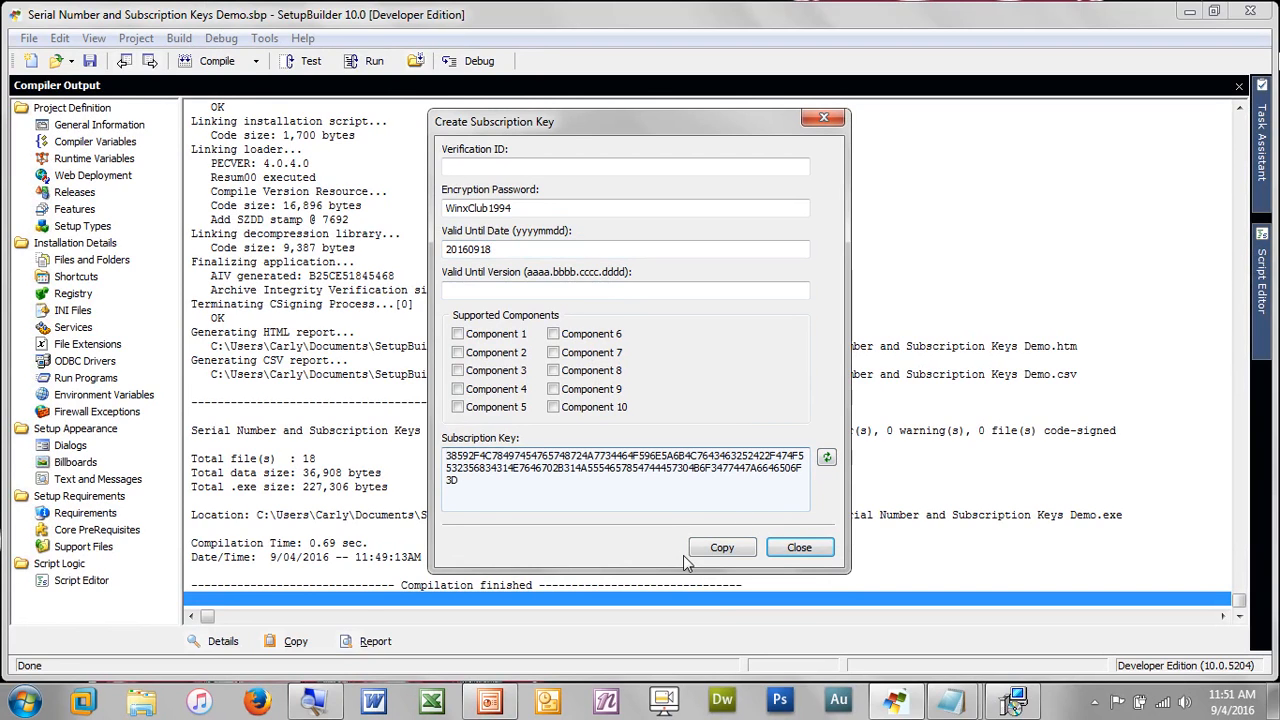
{"action": "left_click", "coordinate": [720, 555]}
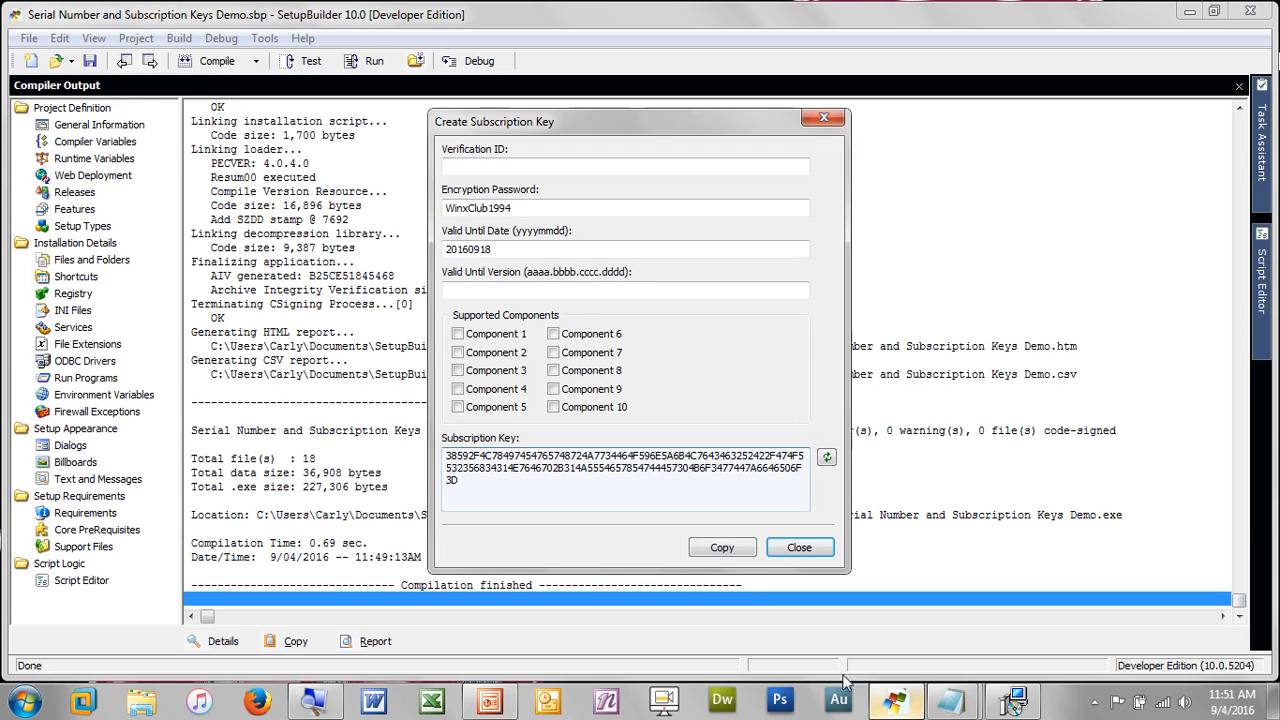
Paste the new key on Verify Subscription; the installer accepts it and advances to Destination Folder
{"action": "left_click", "coordinate": [1033, 697]}
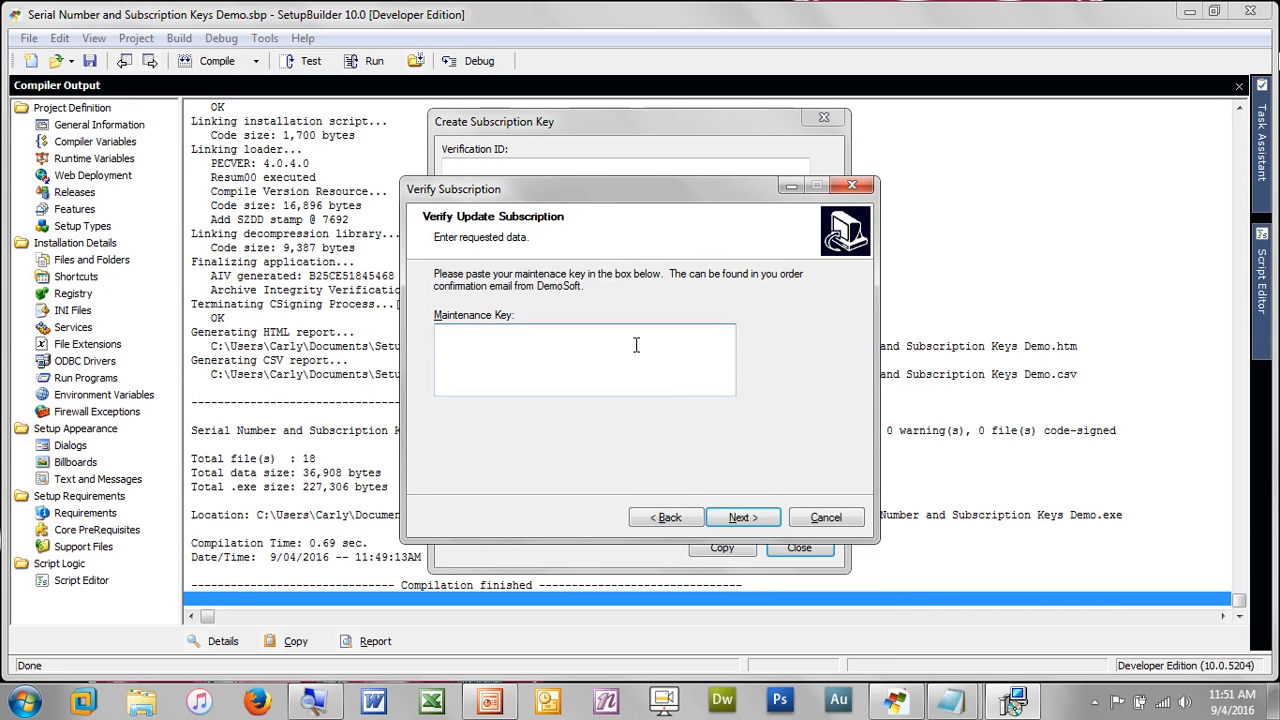
{"action": "key", "text": "ctrl+v"}
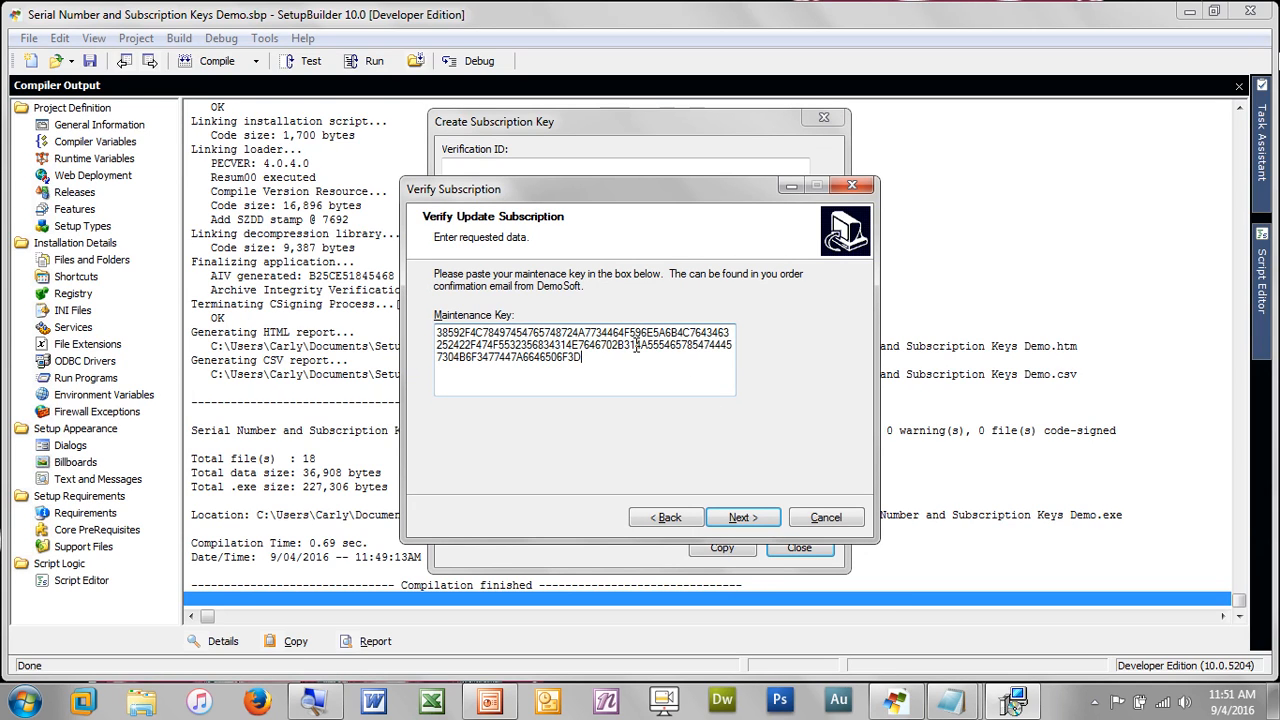
{"action": "left_click", "coordinate": [741, 517]}
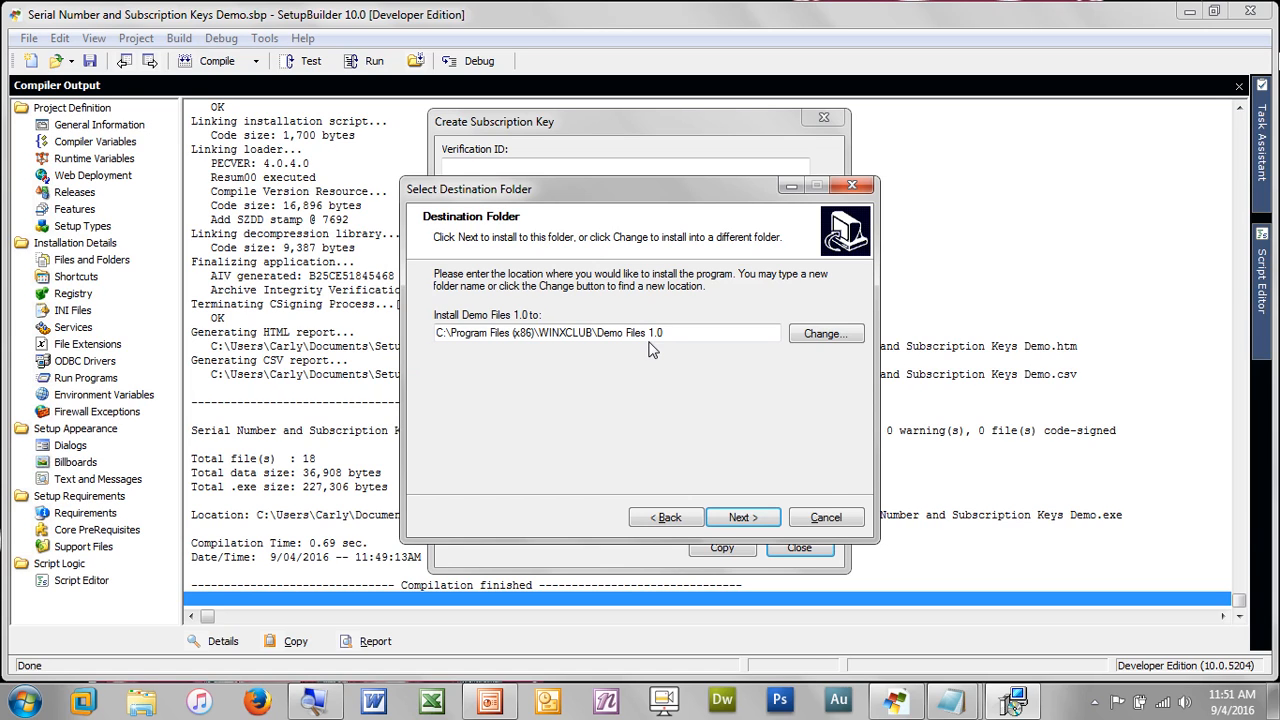
Quit the test setup and close the Create Subscription Key dialog, back to the compiler output
{"action": "left_click", "coordinate": [834, 519]}
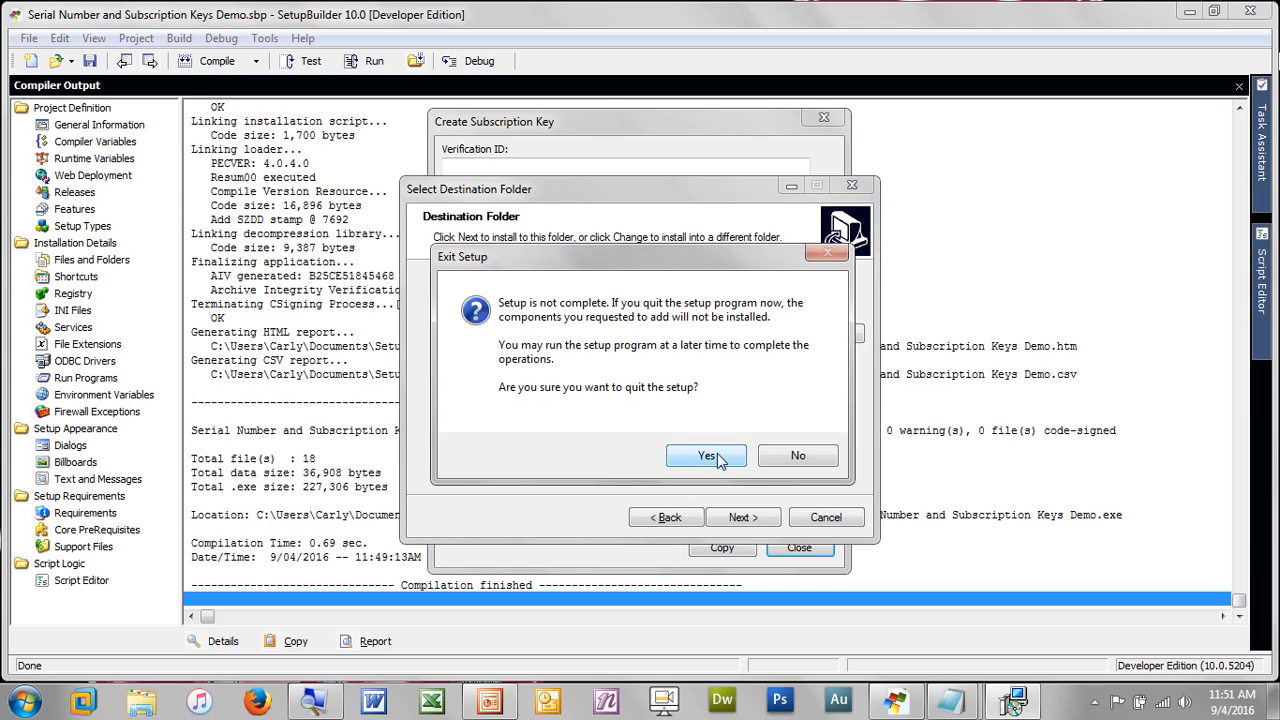
{"action": "left_click", "coordinate": [717, 455]}
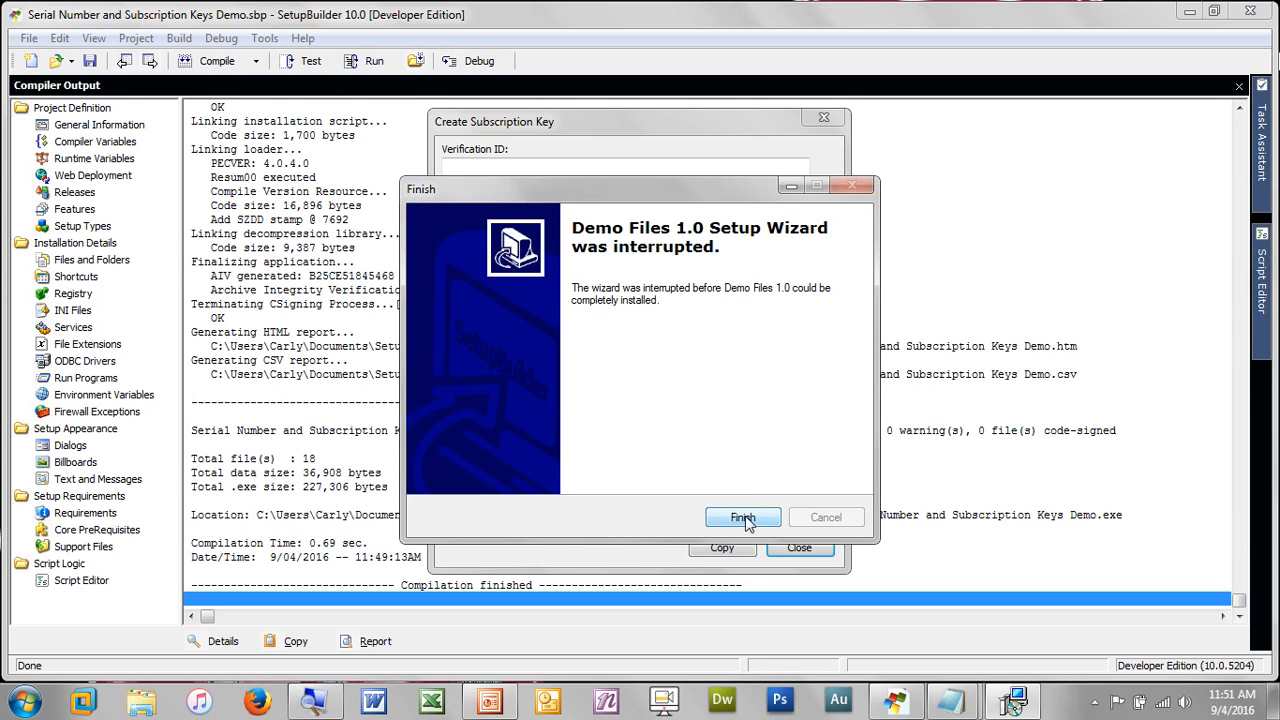
{"action": "left_click", "coordinate": [748, 517]}
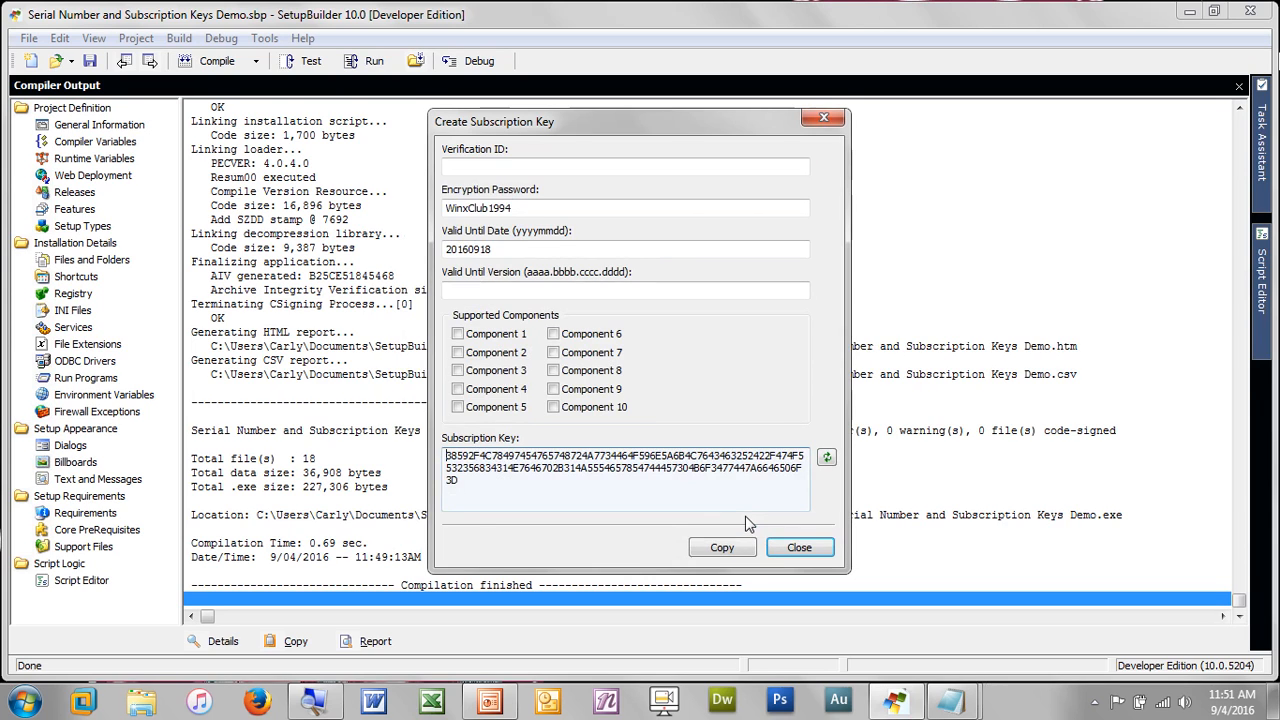
{"action": "left_click", "coordinate": [800, 548]}
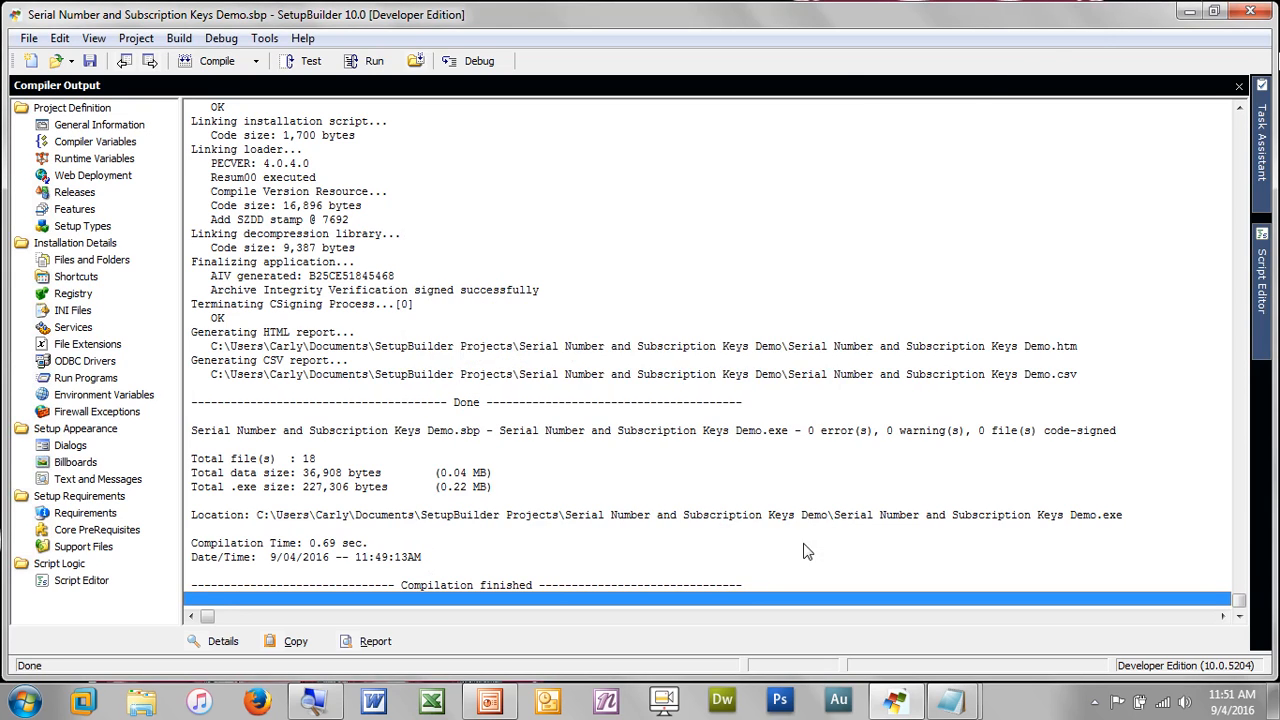